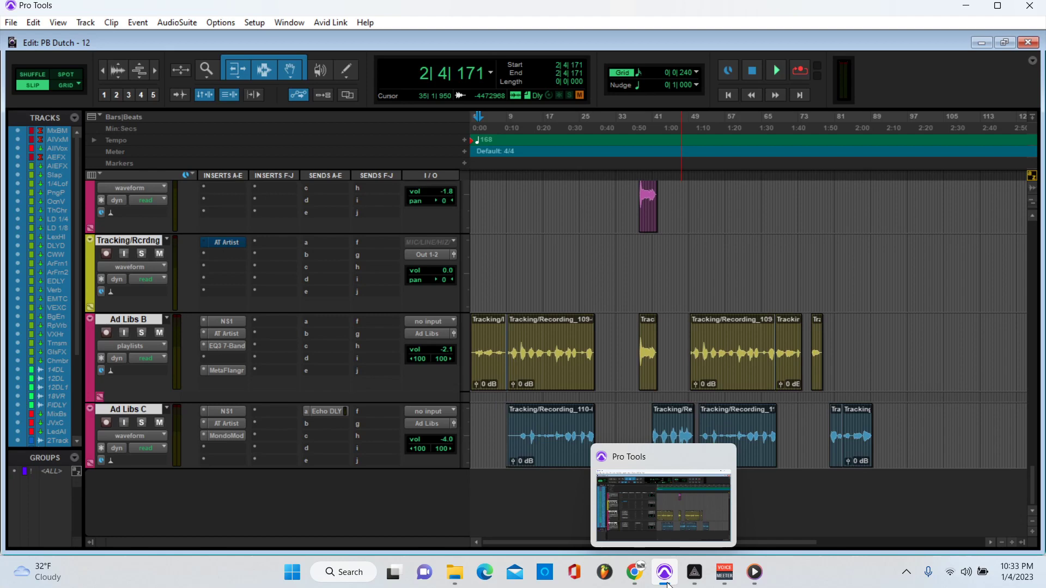
Step: Bring the PB Dutch session forward and zoom the timeline in horizontally
{"action": "left_click", "coordinate": [612, 543]}
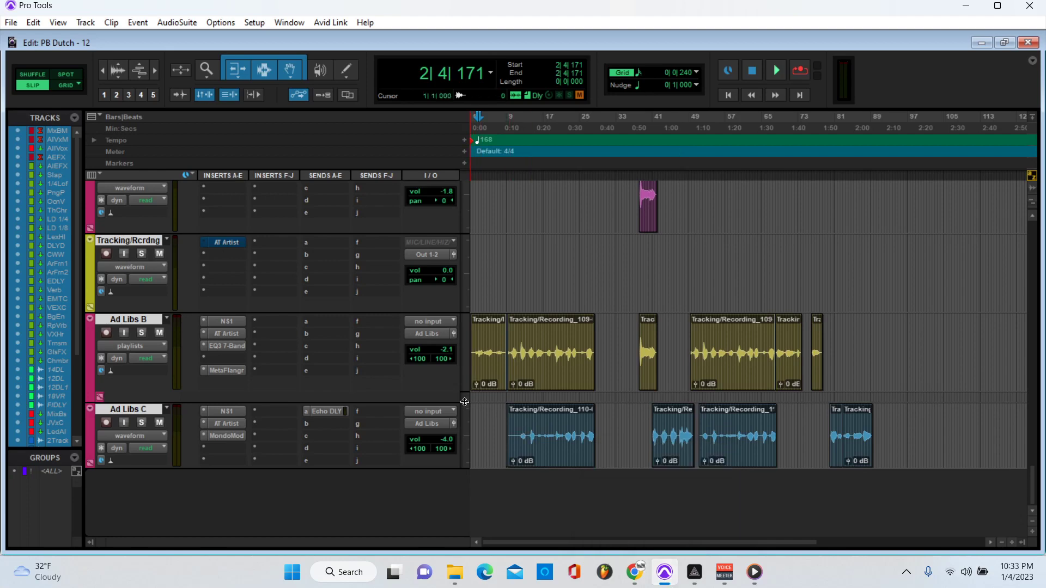
{"action": "scroll", "coordinate": [490, 403], "scroll_direction": "up", "scroll_amount": 6}
{"action": "scroll", "coordinate": [512, 401], "scroll_direction": "down", "scroll_amount": 5}
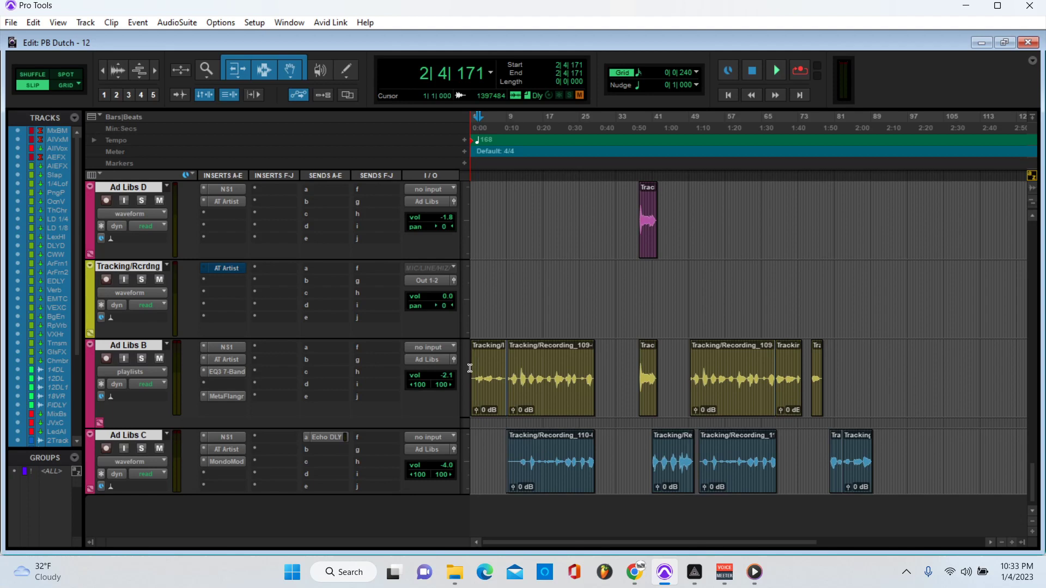
{"action": "key", "text": "ctrl+bracketright"}
Step: Set the insertion point at 9|2|480 and scroll through the ad-lib tracks
{"action": "left_click", "coordinate": [547, 119]}
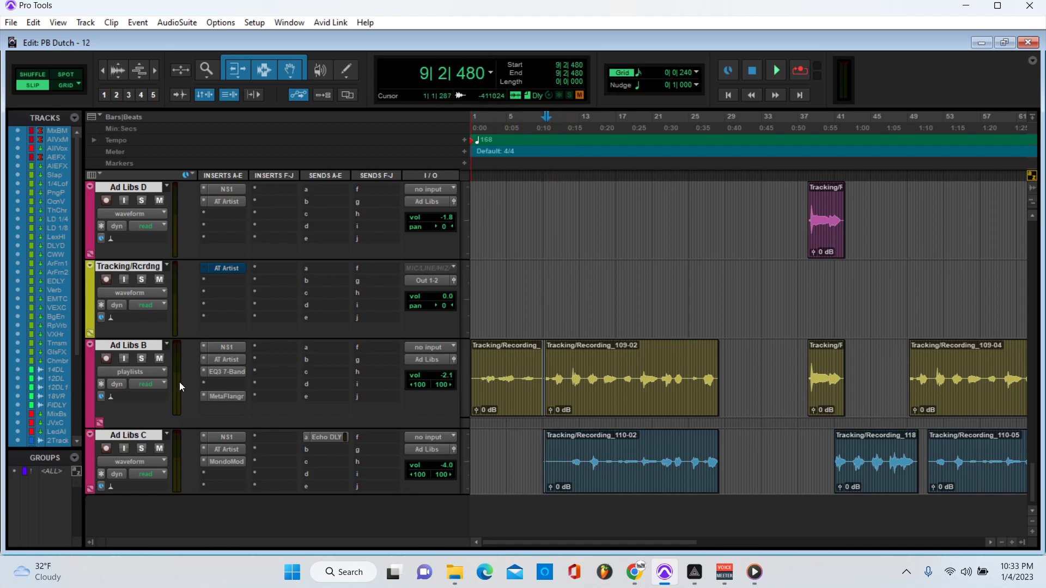
{"action": "scroll", "coordinate": [281, 385], "scroll_direction": "up", "scroll_amount": 3}
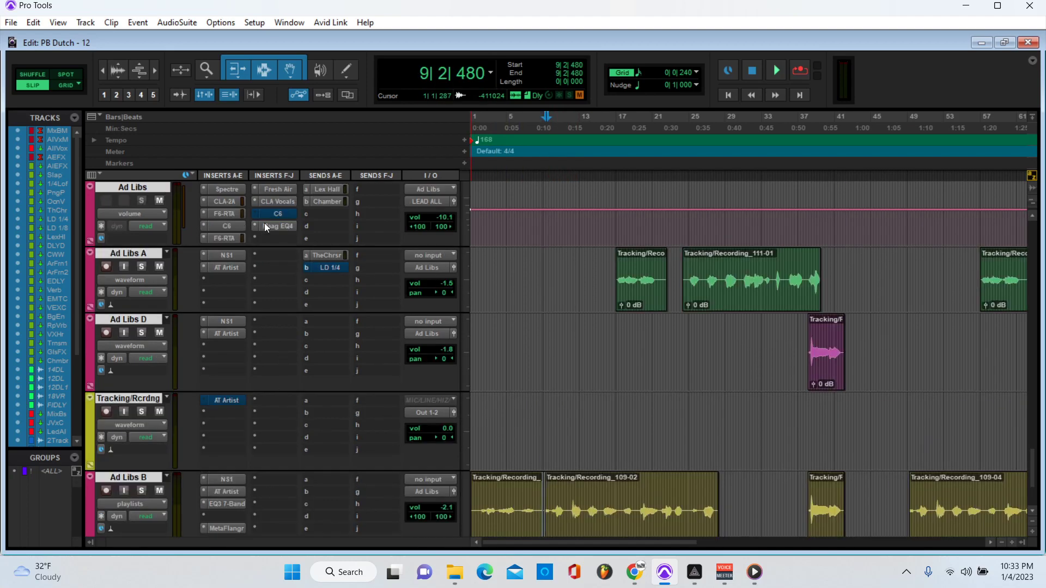
{"action": "scroll", "coordinate": [285, 278], "scroll_direction": "up", "scroll_amount": 8}
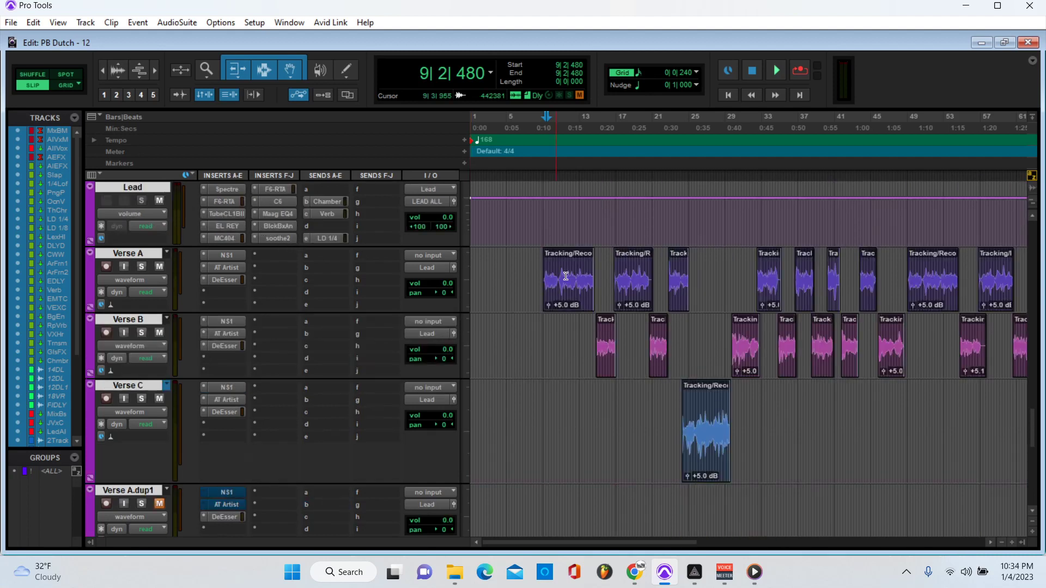
{"action": "scroll", "coordinate": [157, 409], "scroll_direction": "down", "scroll_amount": 8}
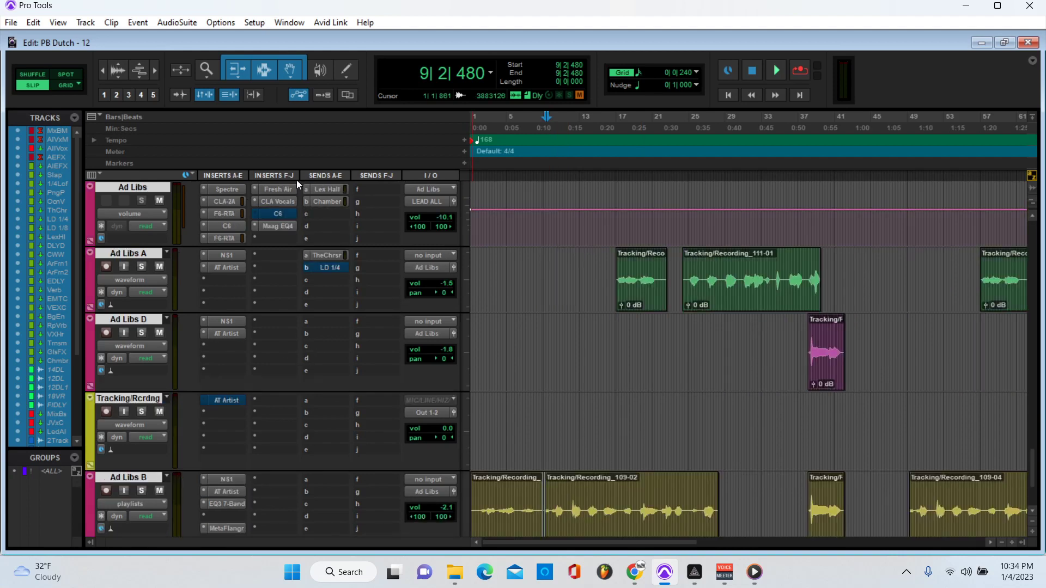
Step: Show the Ad Libs Lex Hall send level, check Ad Libs B's EQ3 7-Band, then solo Ad Libs B
{"action": "left_click", "coordinate": [328, 202]}
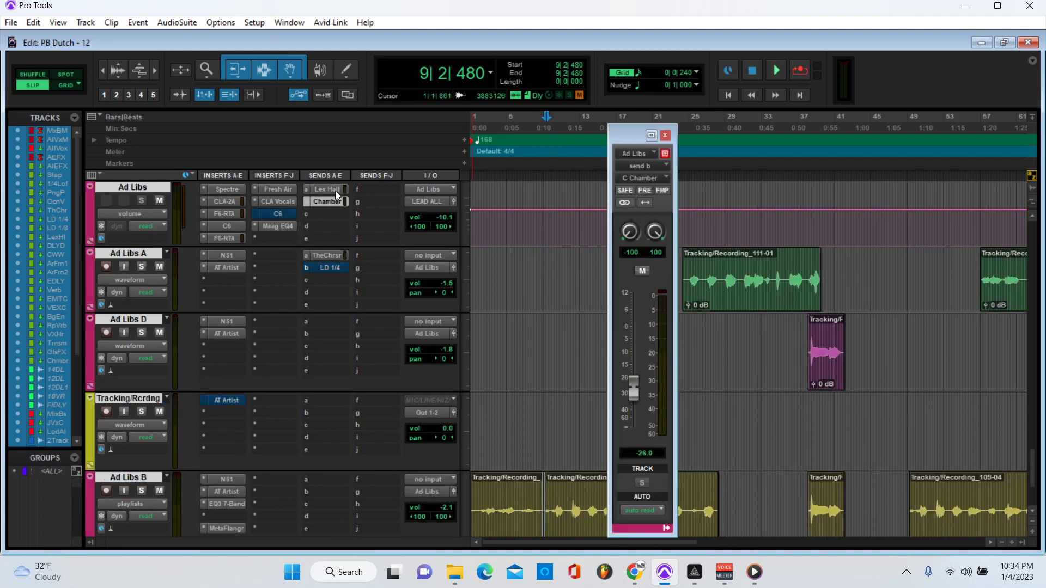
{"action": "left_click", "coordinate": [335, 188]}
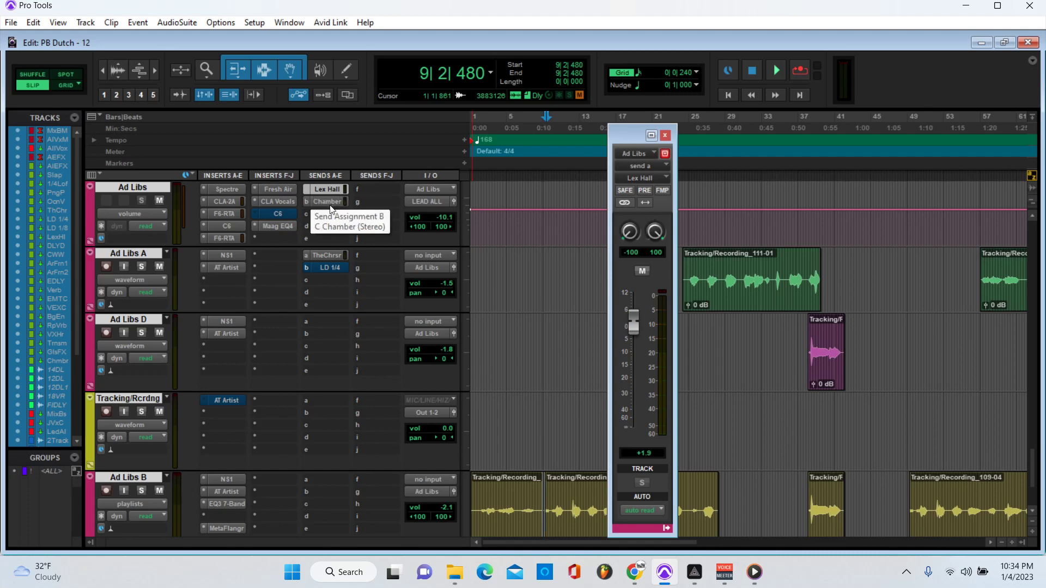
{"action": "scroll", "coordinate": [313, 275], "scroll_direction": "down", "scroll_amount": 4}
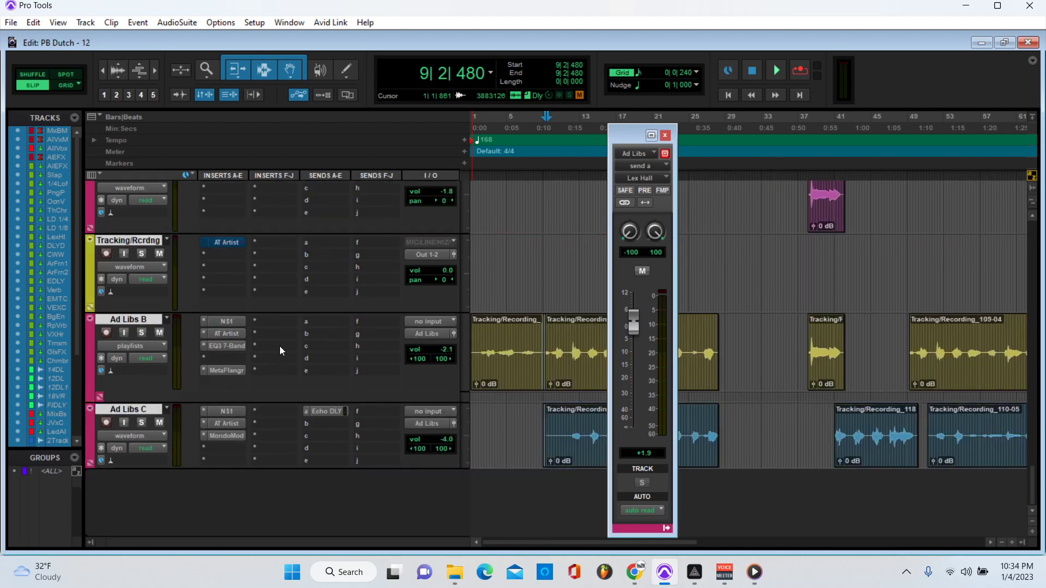
{"action": "left_click", "coordinate": [230, 350]}
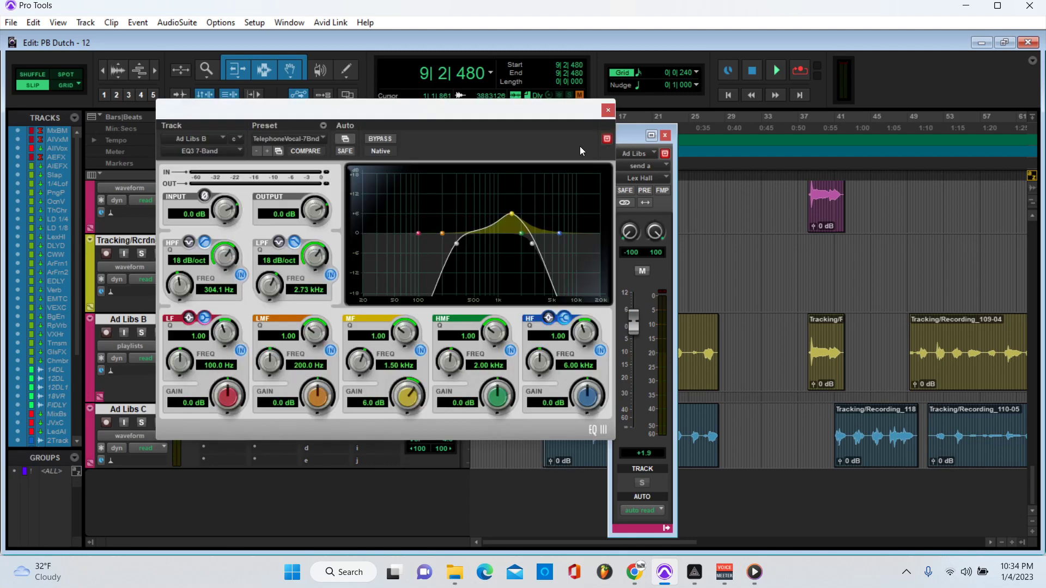
{"action": "left_click", "coordinate": [608, 111]}
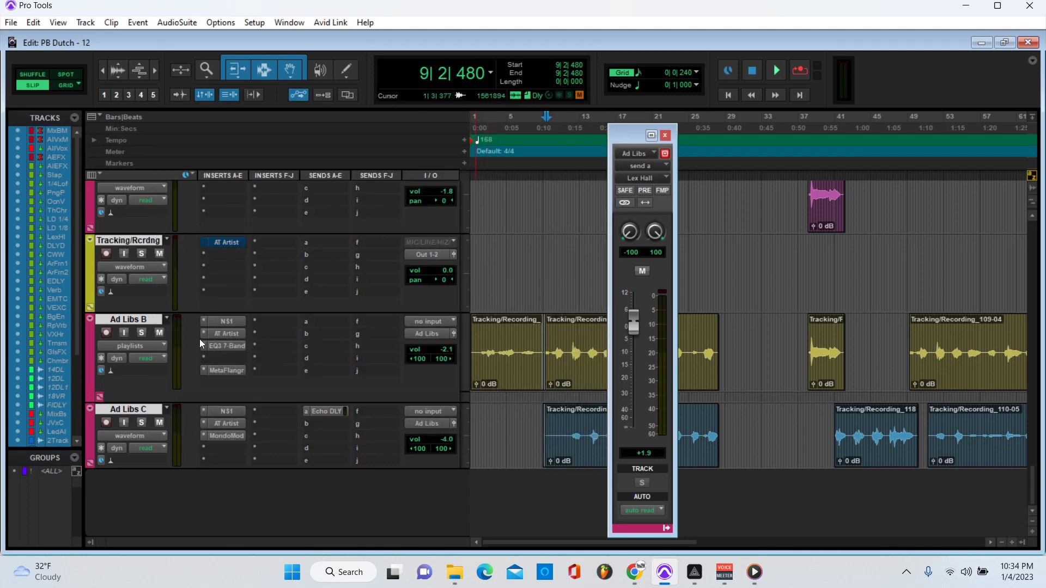
{"action": "left_click", "coordinate": [141, 332]}
Step: Play the soloed Ad Libs B from bar 10, stop, and close the floating send window
{"action": "key", "text": "space"}
{"action": "left_click", "coordinate": [556, 131]}
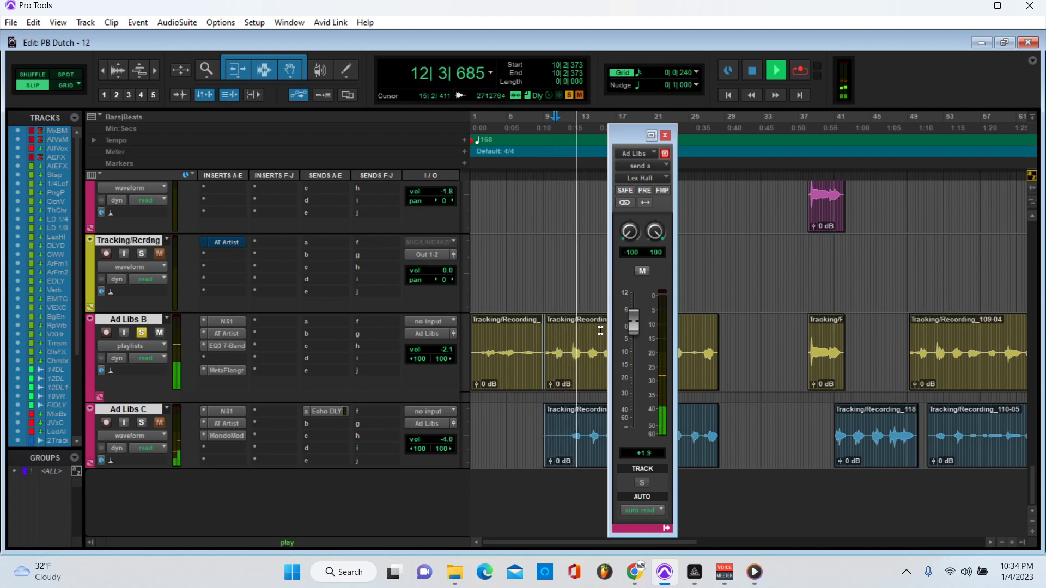
{"action": "key", "text": "space"}
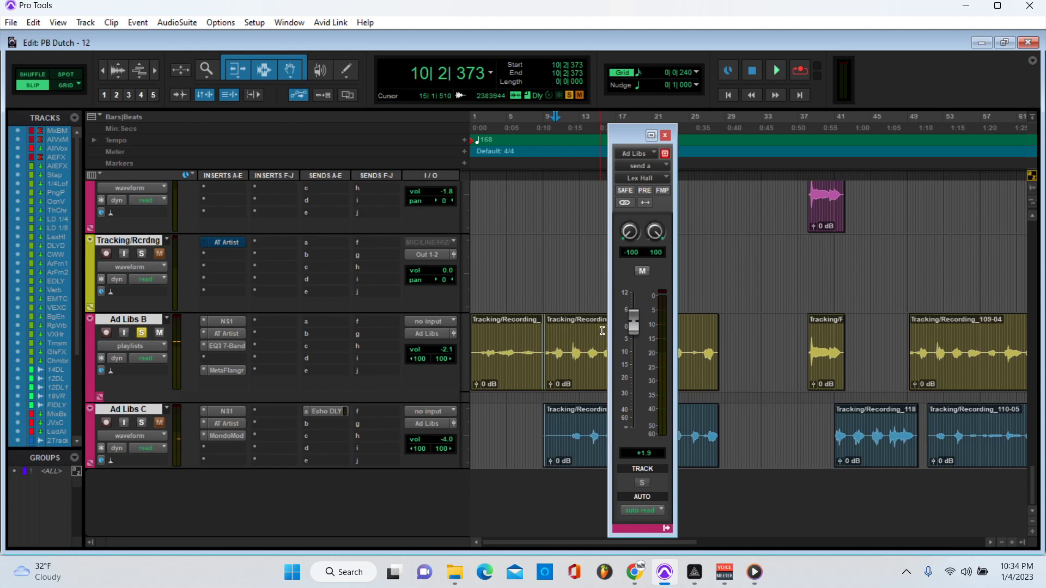
{"action": "left_click", "coordinate": [665, 135]}
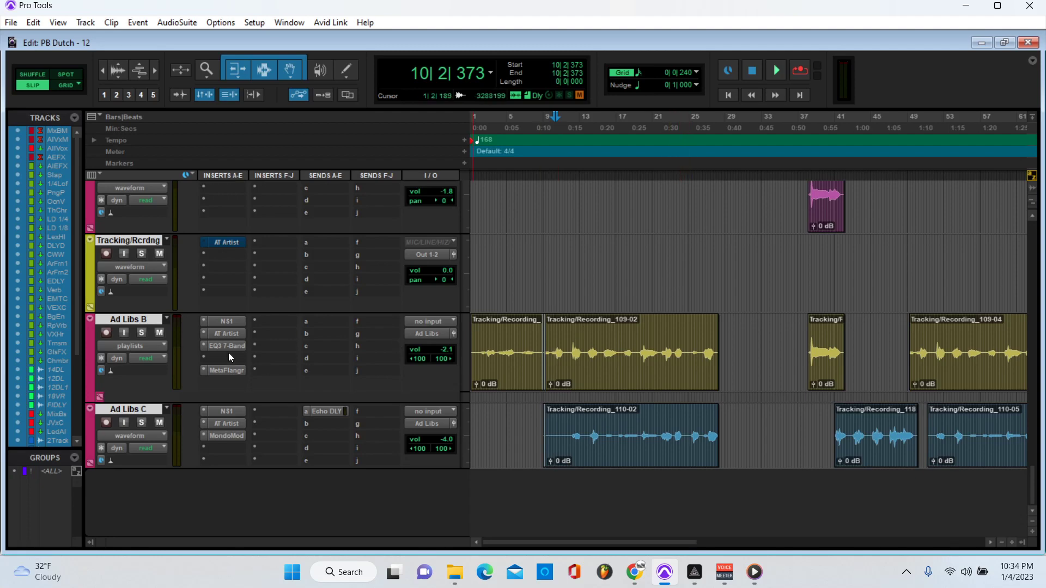
Step: Try insertion points at bars 8, 14 and 11, settling the playback start at 9|4|570
{"action": "scroll", "coordinate": [573, 282], "scroll_direction": "up", "scroll_amount": 5}
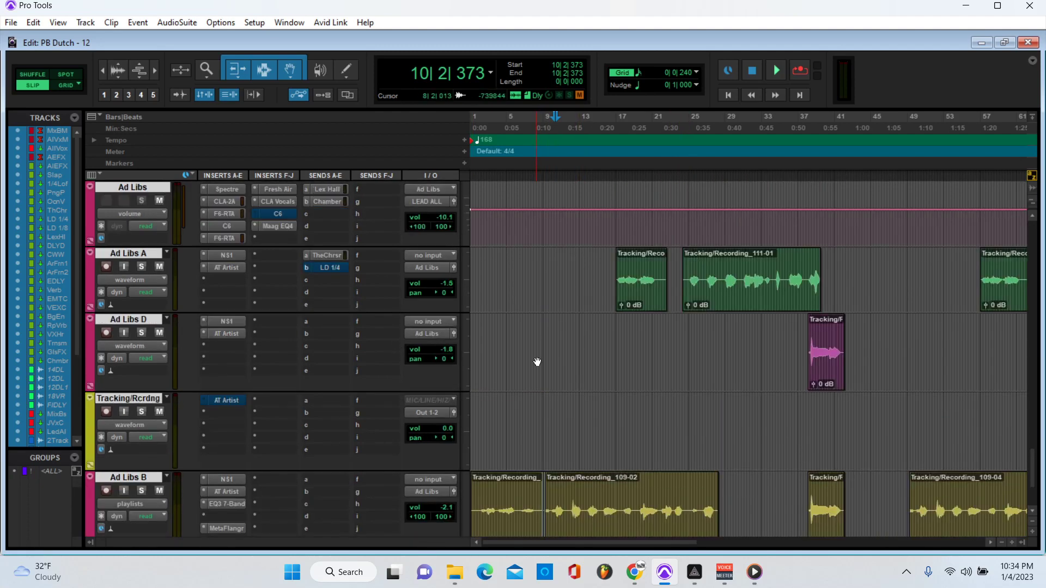
{"action": "scroll", "coordinate": [537, 363], "scroll_direction": "up", "scroll_amount": 2}
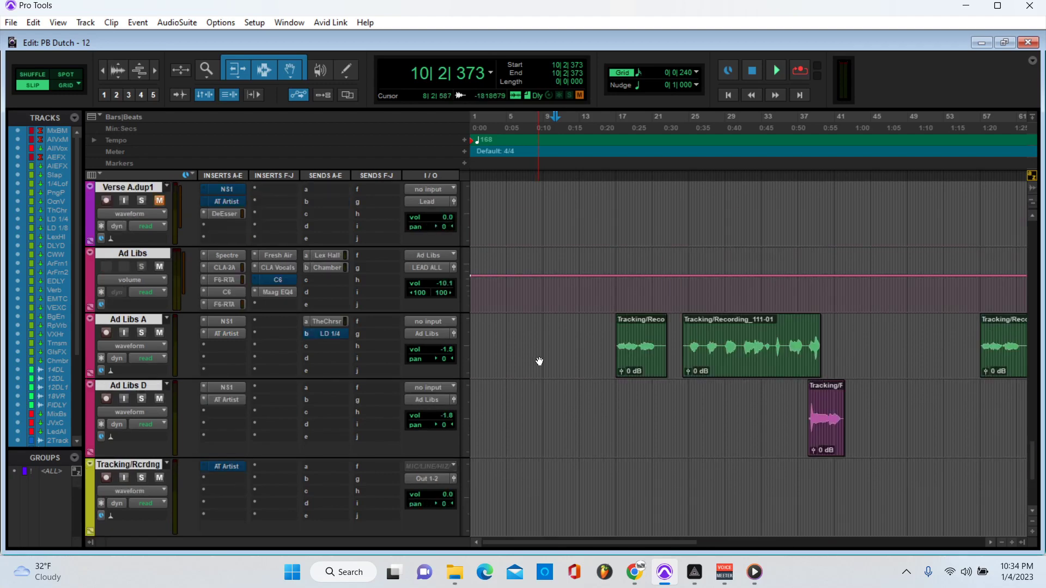
{"action": "scroll", "coordinate": [542, 359], "scroll_direction": "up", "scroll_amount": 4}
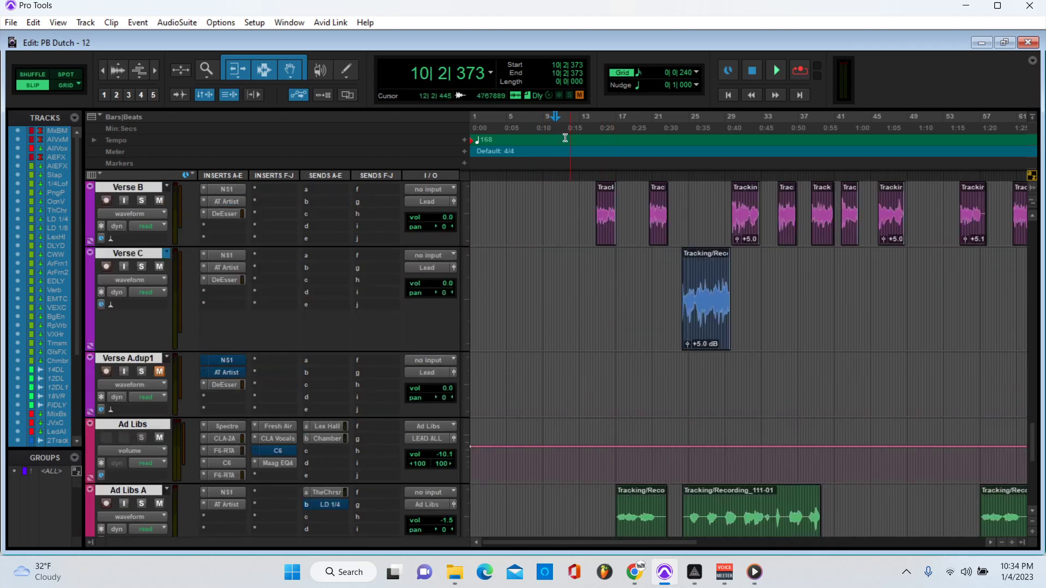
{"action": "left_click", "coordinate": [535, 128]}
{"action": "left_click", "coordinate": [589, 128]}
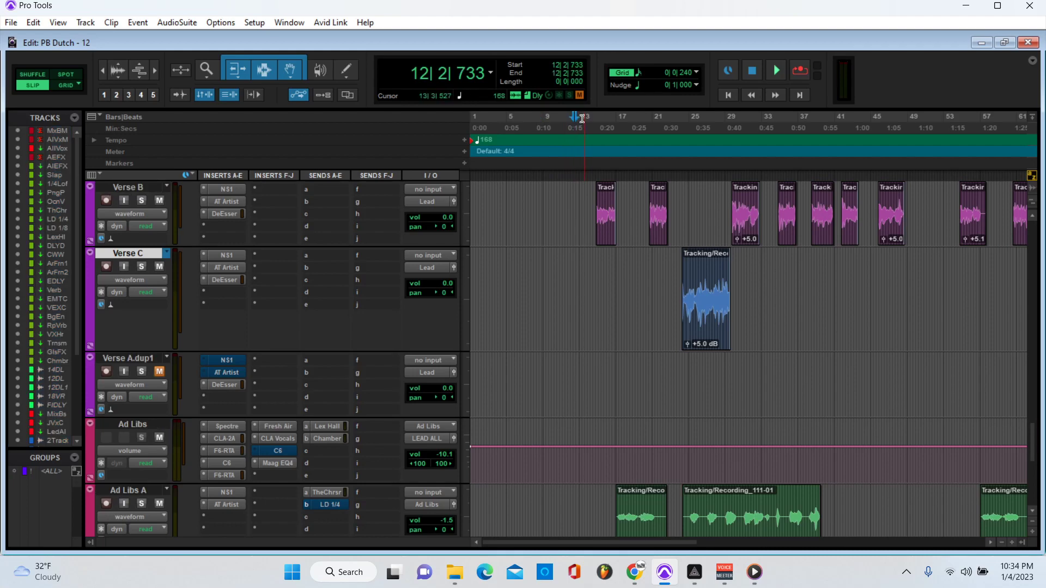
{"action": "left_click", "coordinate": [560, 292]}
{"action": "scroll", "coordinate": [698, 389], "scroll_direction": "down", "scroll_amount": 5}
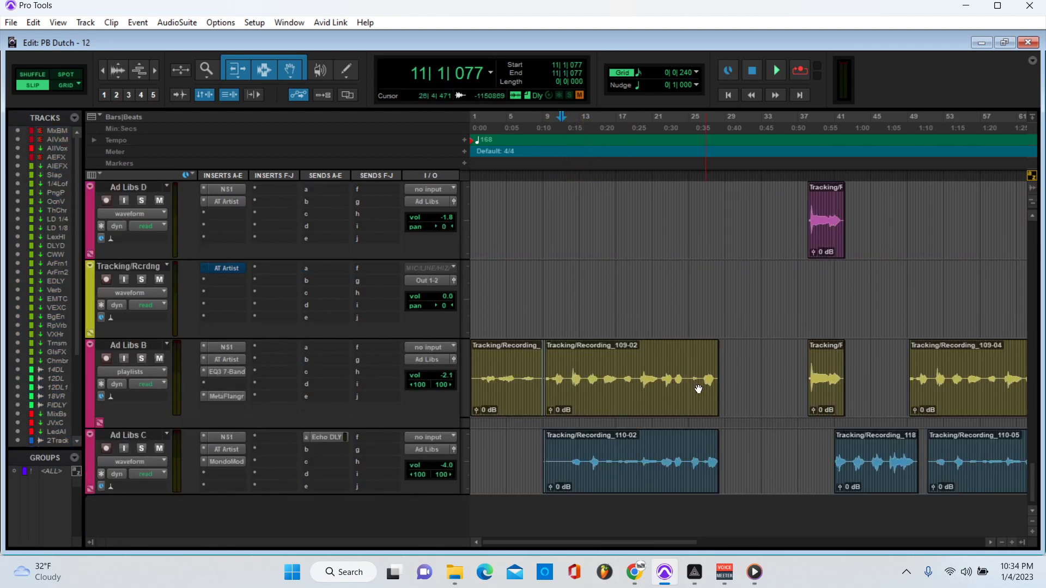
{"action": "left_click", "coordinate": [551, 128]}
Step: Play the full mix from 9|4|570 through the ad-lib sections
{"action": "key", "text": "space"}
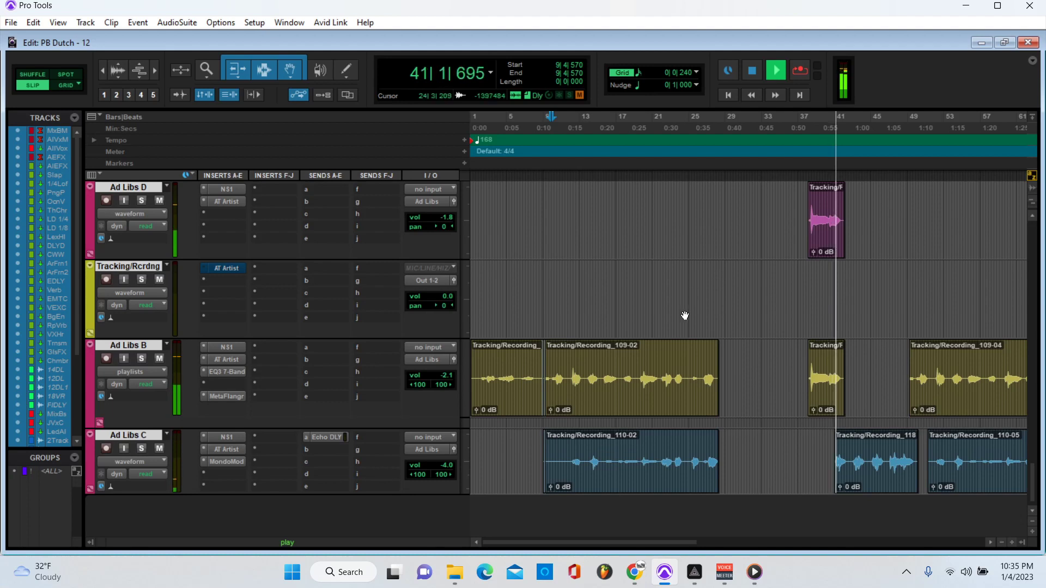
Step: Stop playback and zoom the timeline out to about bars 1–121
{"action": "key", "text": "space"}
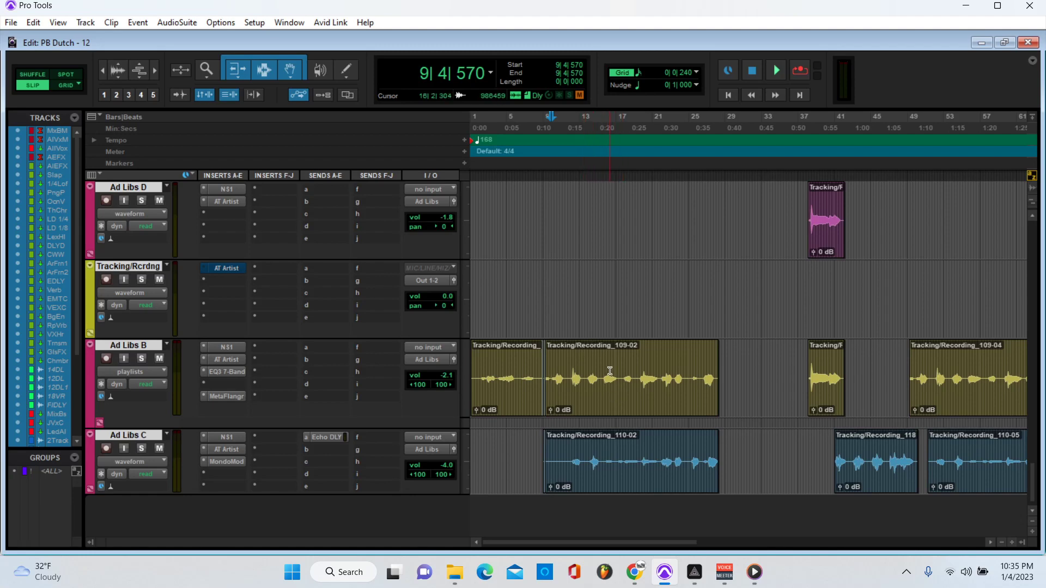
{"action": "scroll", "coordinate": [589, 420], "scroll_direction": "up", "scroll_amount": 2}
{"action": "scroll", "coordinate": [578, 422], "scroll_direction": "down", "scroll_amount": 2}
{"action": "key", "text": "r"}
Step: Scroll through the tracks and set the insertion point at bar 17
{"action": "scroll", "coordinate": [753, 447], "scroll_direction": "up", "scroll_amount": 1}
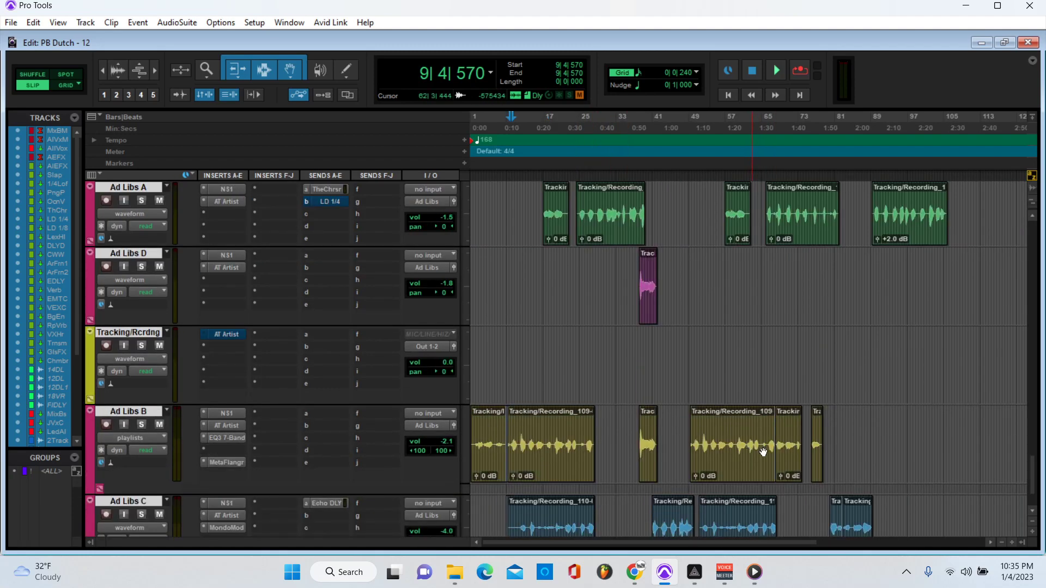
{"action": "scroll", "coordinate": [729, 481], "scroll_direction": "down", "scroll_amount": 1}
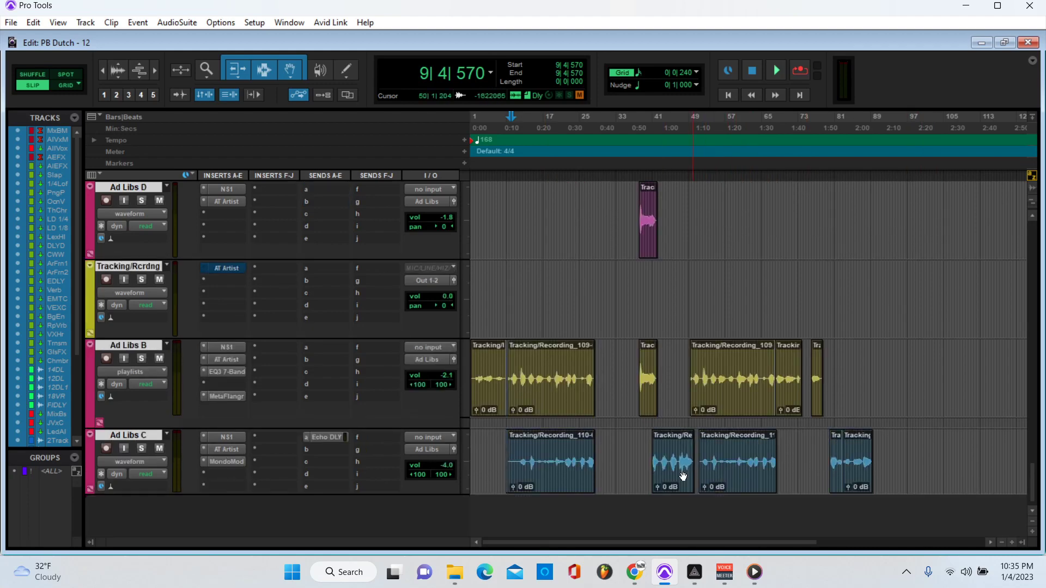
{"action": "scroll", "coordinate": [572, 486], "scroll_direction": "up", "scroll_amount": 1}
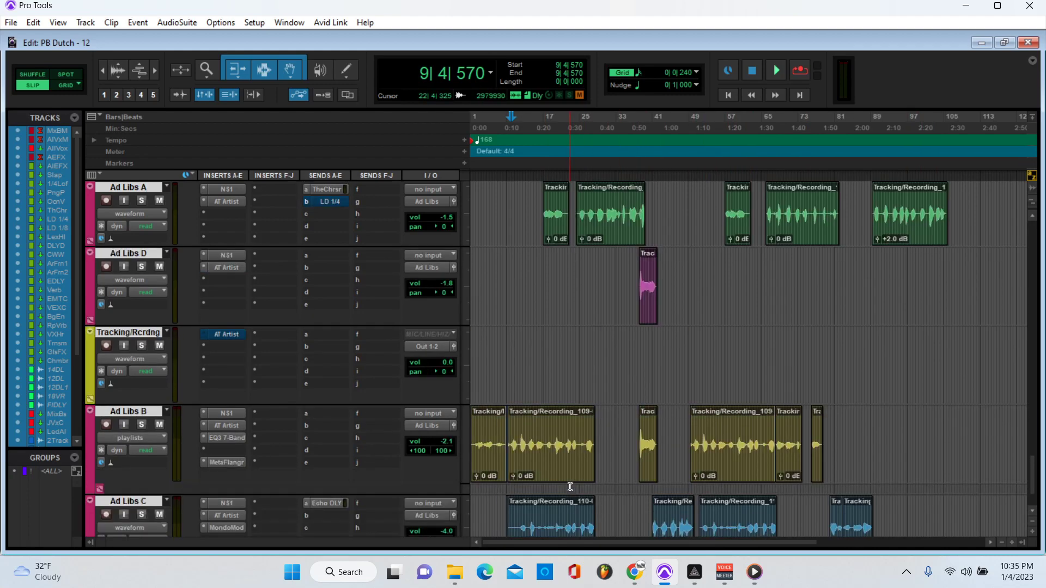
{"action": "scroll", "coordinate": [570, 487], "scroll_direction": "up", "scroll_amount": 5}
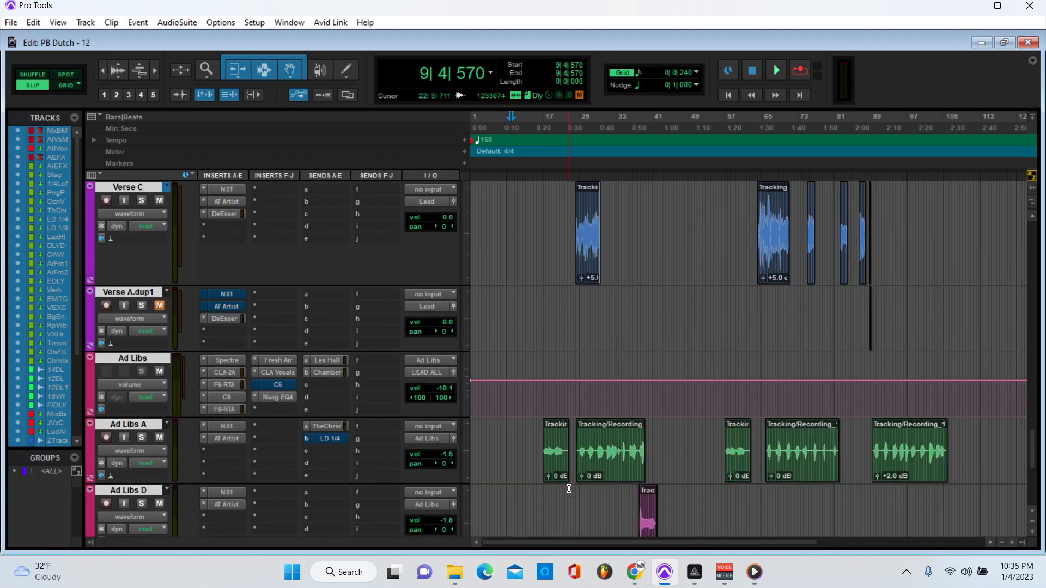
{"action": "scroll", "coordinate": [569, 488], "scroll_direction": "down", "scroll_amount": 5}
{"action": "scroll", "coordinate": [570, 488], "scroll_direction": "down", "scroll_amount": 1}
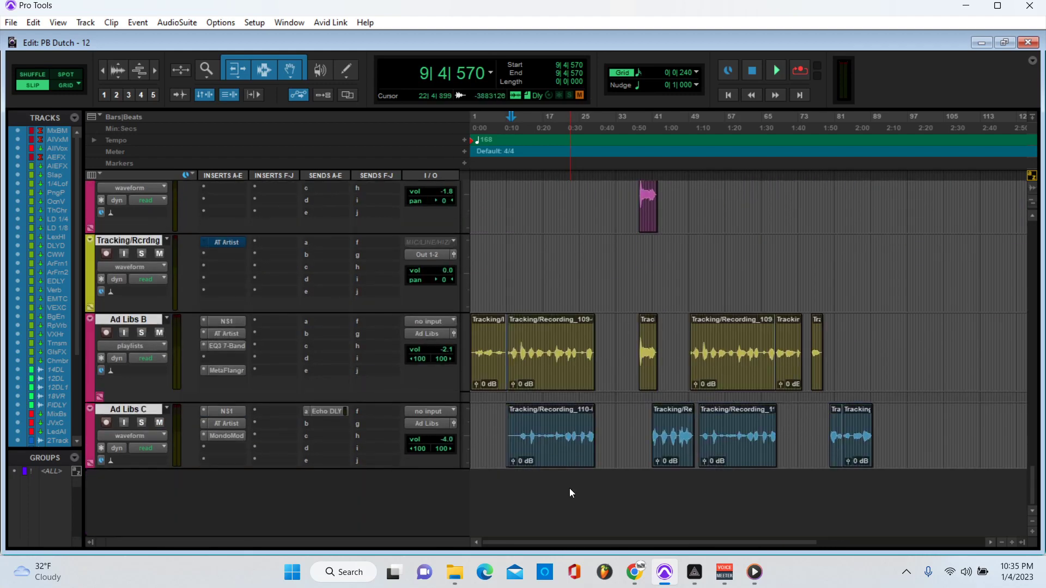
{"action": "scroll", "coordinate": [558, 488], "scroll_direction": "up", "scroll_amount": 1}
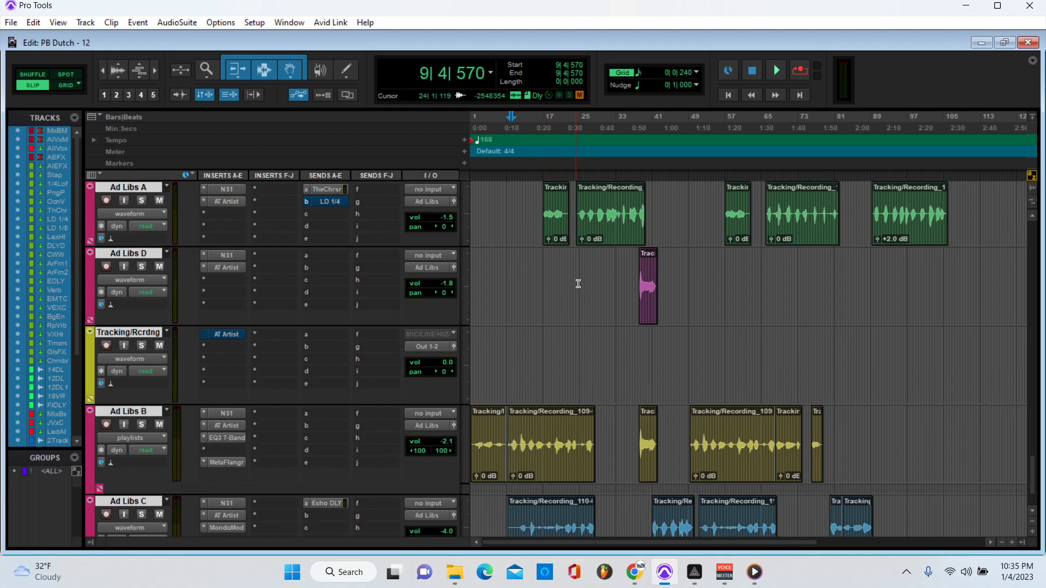
{"action": "left_click", "coordinate": [543, 124]}
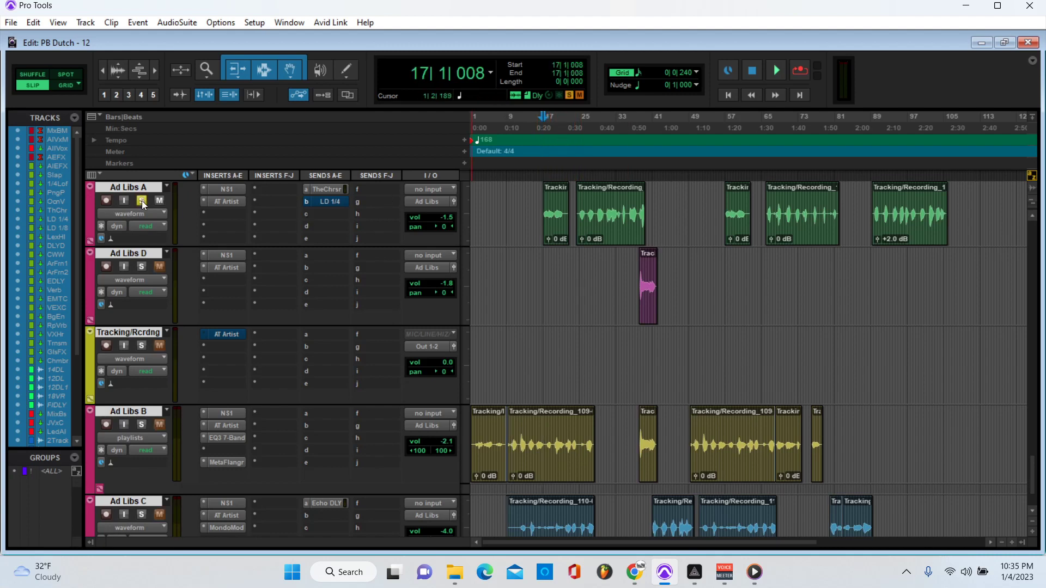
Step: Play the soloed Ad Libs A from bar 17, then stop and unsolo it
{"action": "key", "text": "space"}
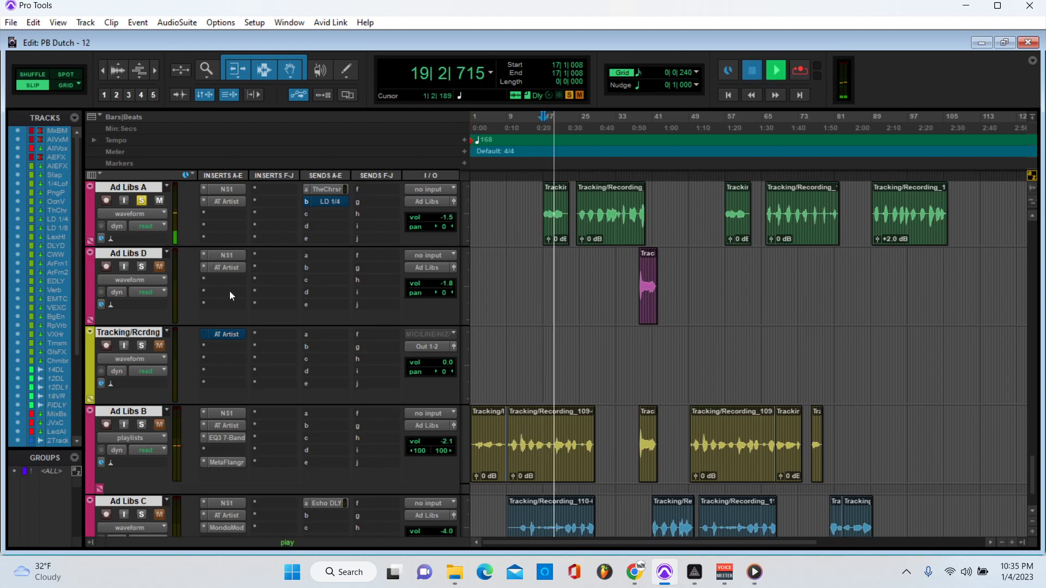
{"action": "key", "text": "space"}
{"action": "left_click", "coordinate": [142, 200]}
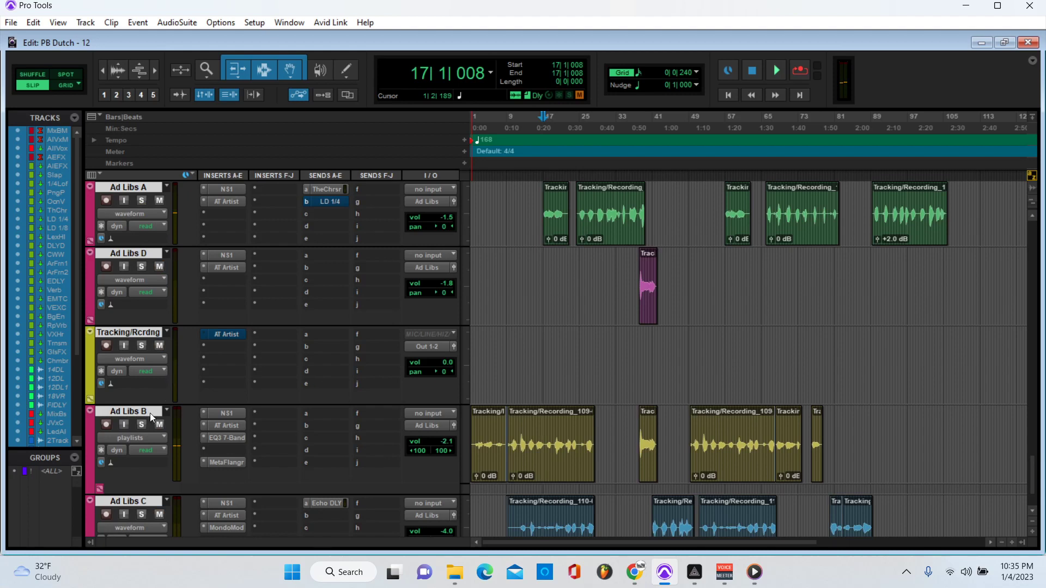
Step: Solo Ad Libs B and audition it briefly
{"action": "left_click", "coordinate": [142, 424]}
{"action": "key", "text": "space"}
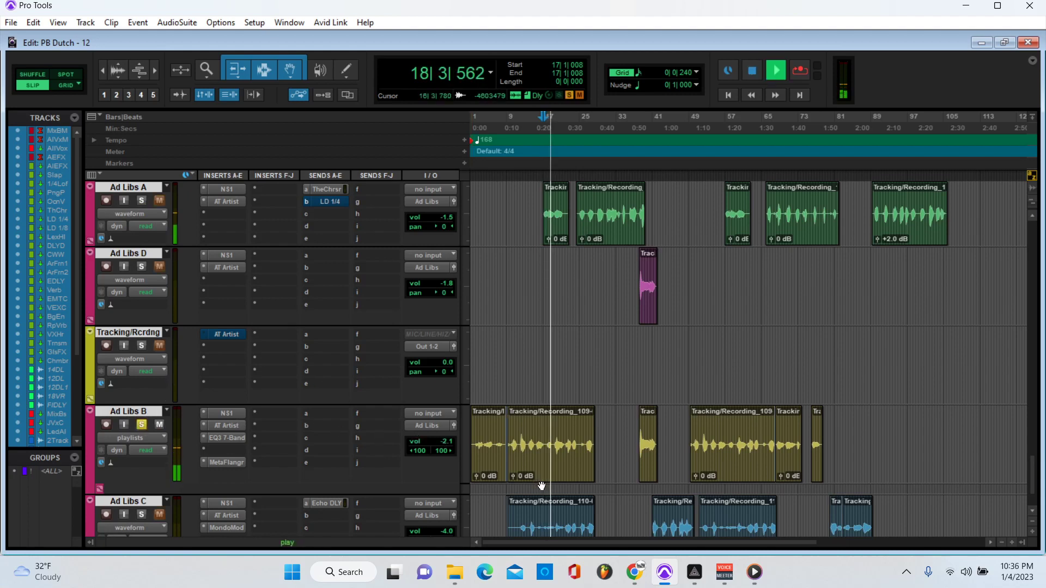
{"action": "scroll", "coordinate": [530, 495], "scroll_direction": "down", "scroll_amount": 1}
{"action": "key", "text": "space"}
Step: Move the solo to Ad Libs C and play it from bar 23
{"action": "left_click", "coordinate": [142, 449]}
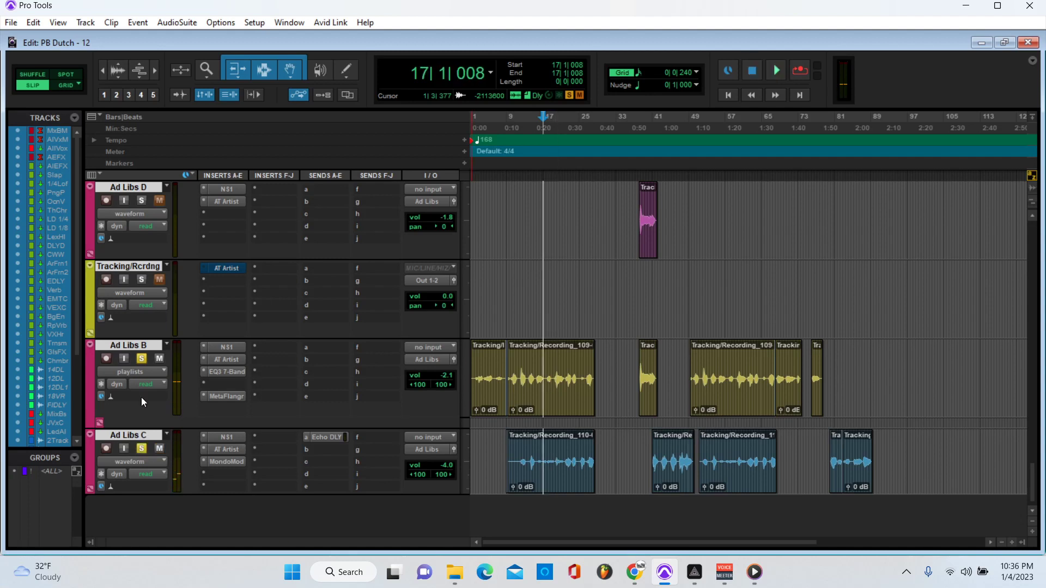
{"action": "left_click", "coordinate": [573, 294]}
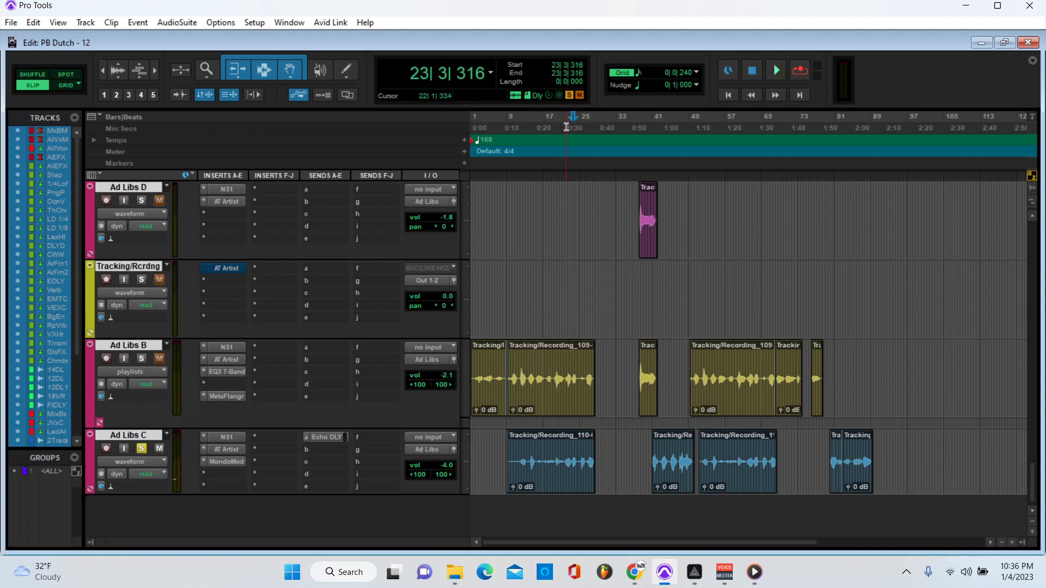
{"action": "key", "text": "space"}
{"action": "key", "text": "space"}
{"action": "scroll", "coordinate": [309, 411], "scroll_direction": "up", "scroll_amount": 2}
{"action": "scroll", "coordinate": [299, 449], "scroll_direction": "up", "scroll_amount": 3}
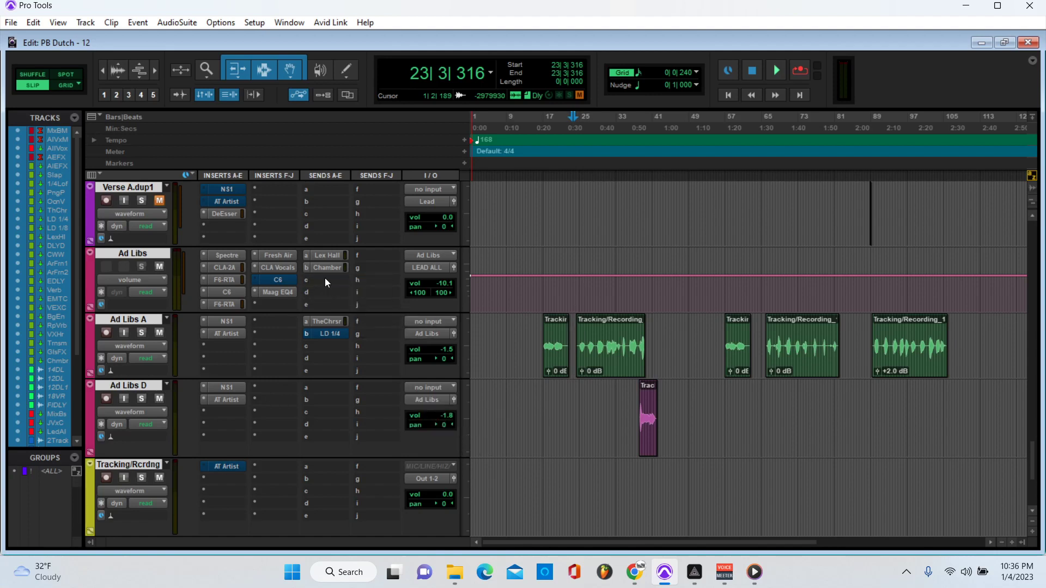
Step: Play the ad-libs from 16|3|780 and stop back at that start point
{"action": "left_click", "coordinate": [541, 138]}
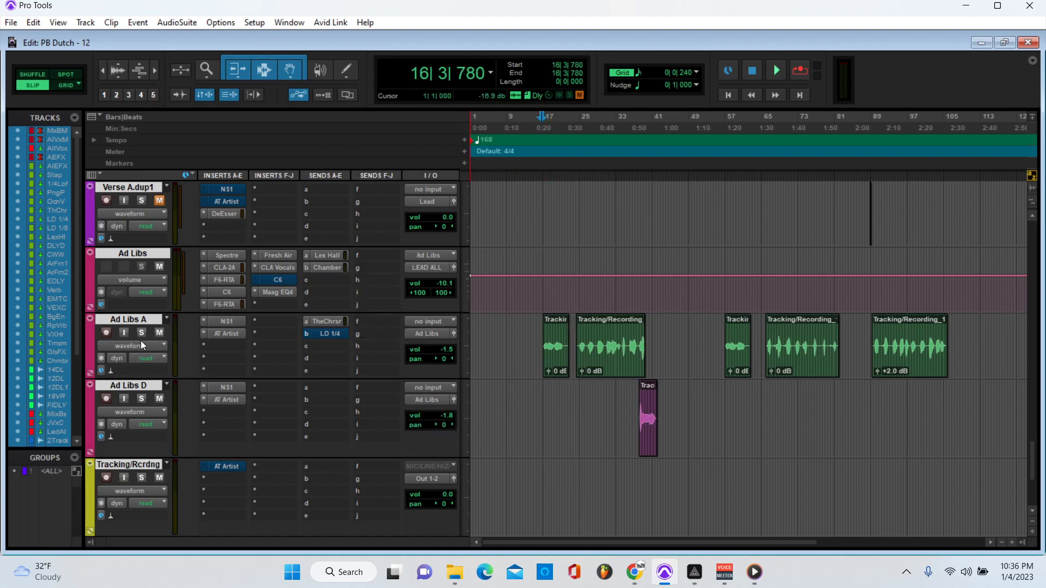
{"action": "scroll", "coordinate": [159, 421], "scroll_direction": "down", "scroll_amount": 5}
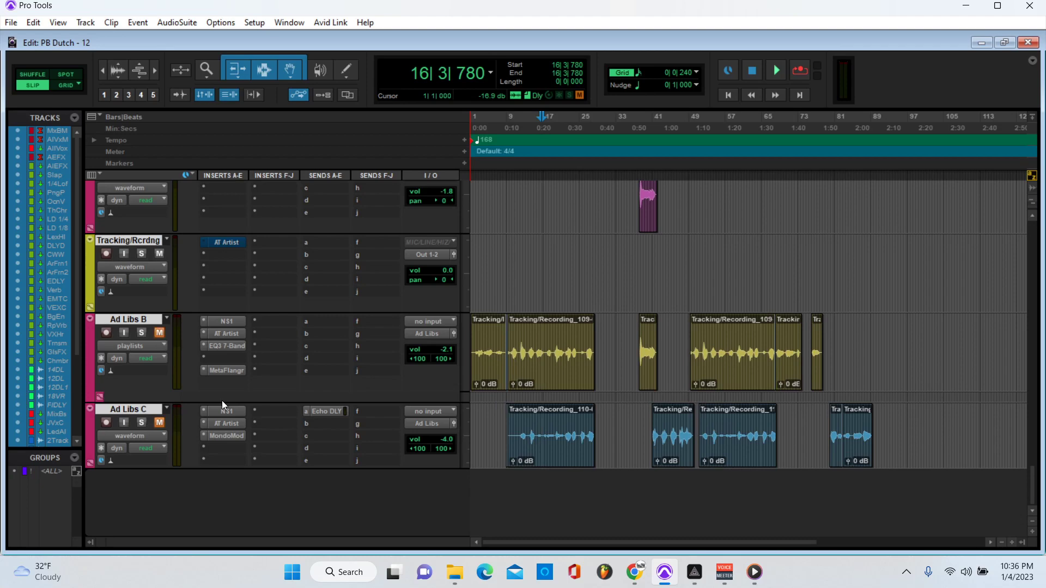
{"action": "scroll", "coordinate": [221, 400], "scroll_direction": "up", "scroll_amount": 4}
{"action": "key", "text": "space"}
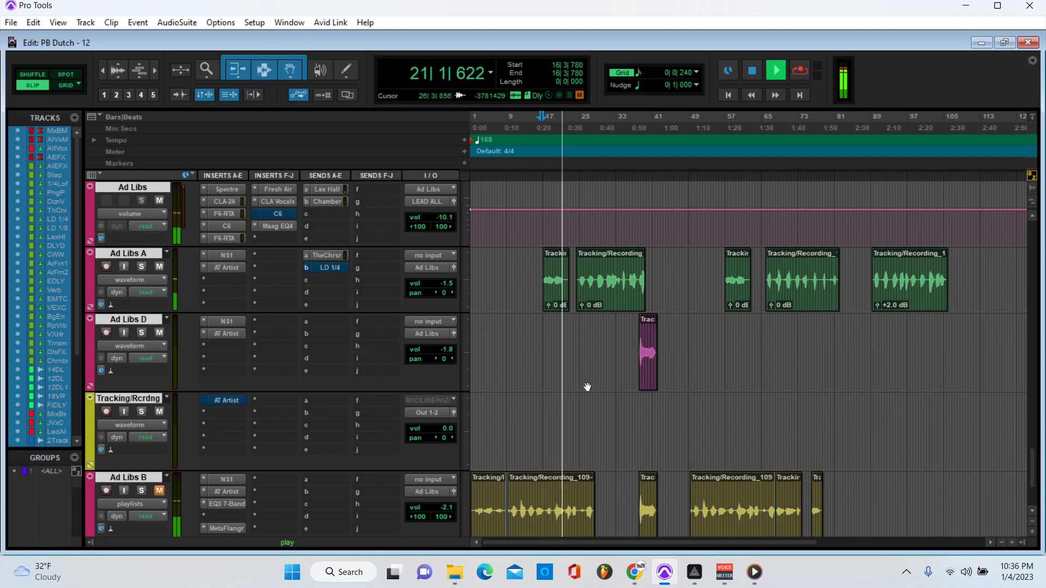
{"action": "key", "text": "space"}
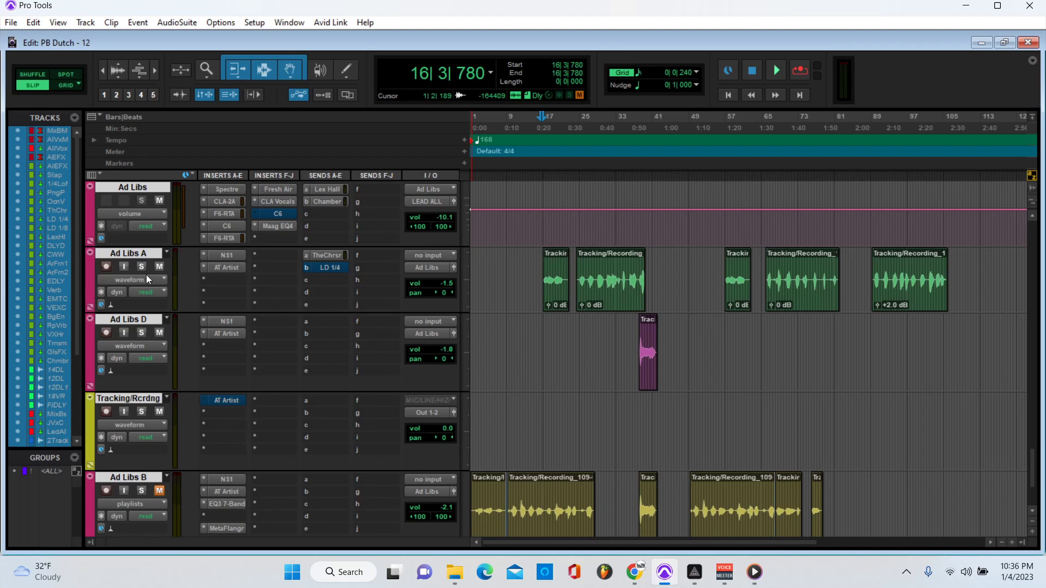
Step: Scroll the track list up to the Ad Libs track's insert chain
{"action": "scroll", "coordinate": [318, 302], "scroll_direction": "down", "scroll_amount": 1}
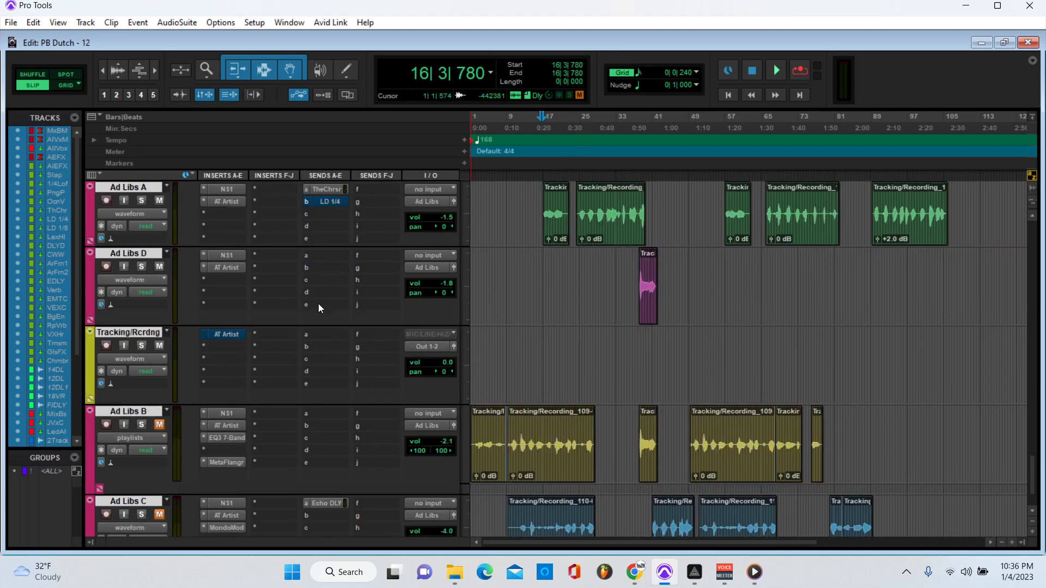
{"action": "scroll", "coordinate": [467, 333], "scroll_direction": "up", "scroll_amount": 1}
{"action": "scroll", "coordinate": [266, 299], "scroll_direction": "up", "scroll_amount": 1}
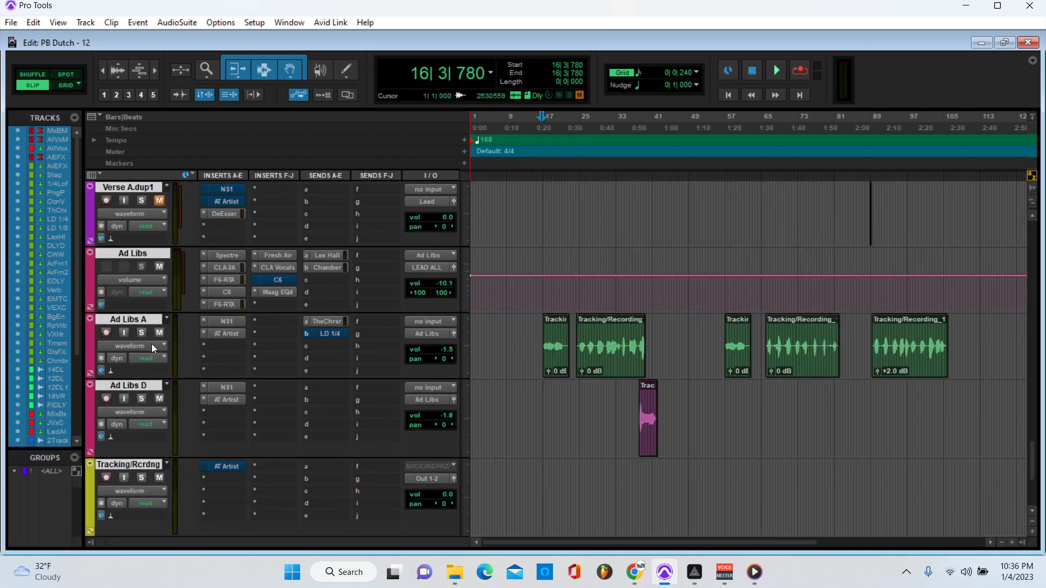
{"action": "scroll", "coordinate": [231, 378], "scroll_direction": "down", "scroll_amount": 2}
{"action": "scroll", "coordinate": [345, 396], "scroll_direction": "up", "scroll_amount": 3}
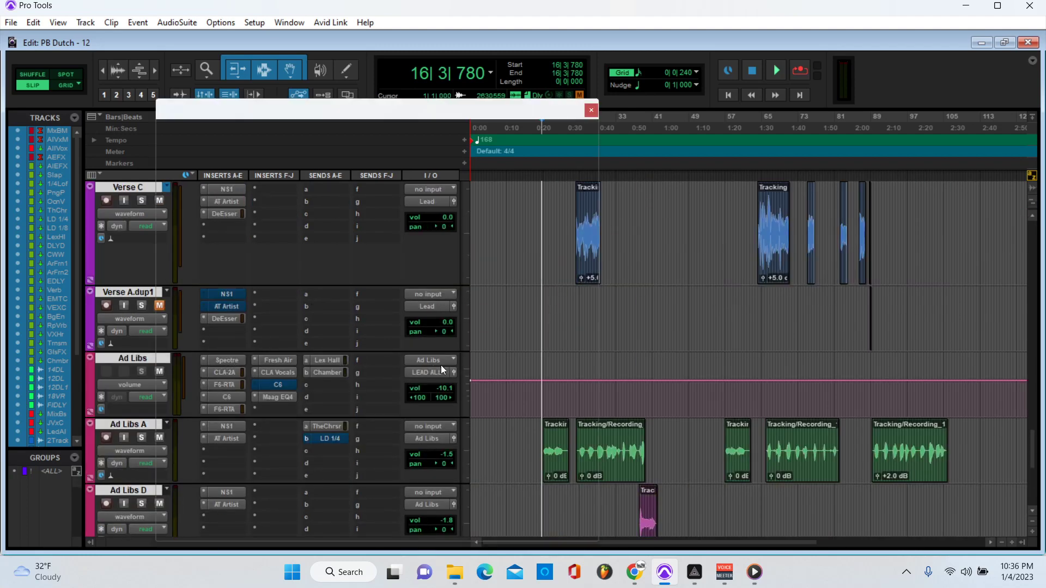
Step: Close Spectre, then review the Ad Libs CLA-2A, F6-RTA and C6 plug-ins one by one
{"action": "left_click", "coordinate": [591, 110]}
{"action": "left_click", "coordinate": [226, 372]}
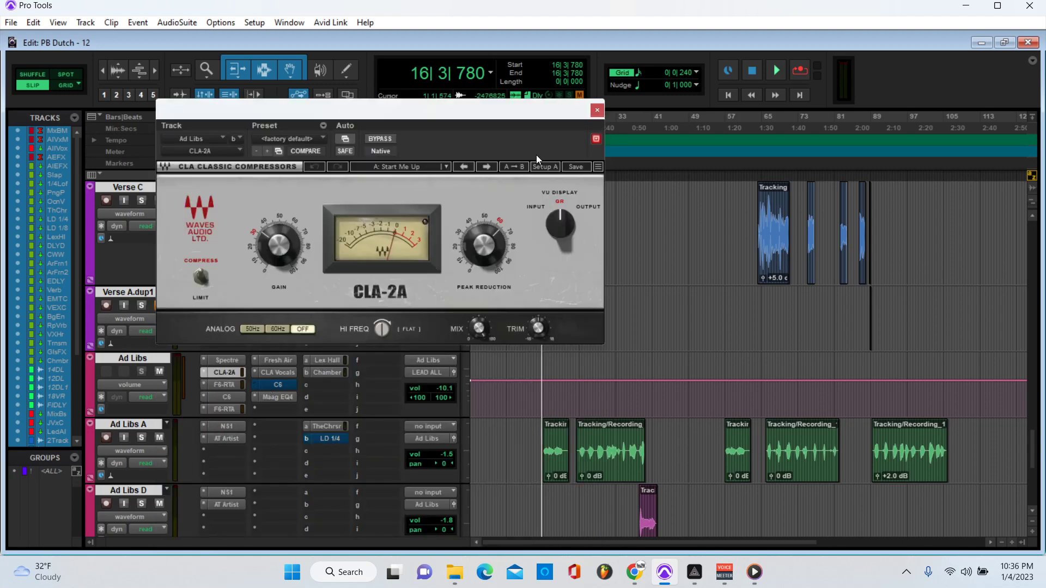
{"action": "left_click", "coordinate": [597, 110]}
{"action": "left_click", "coordinate": [225, 385]}
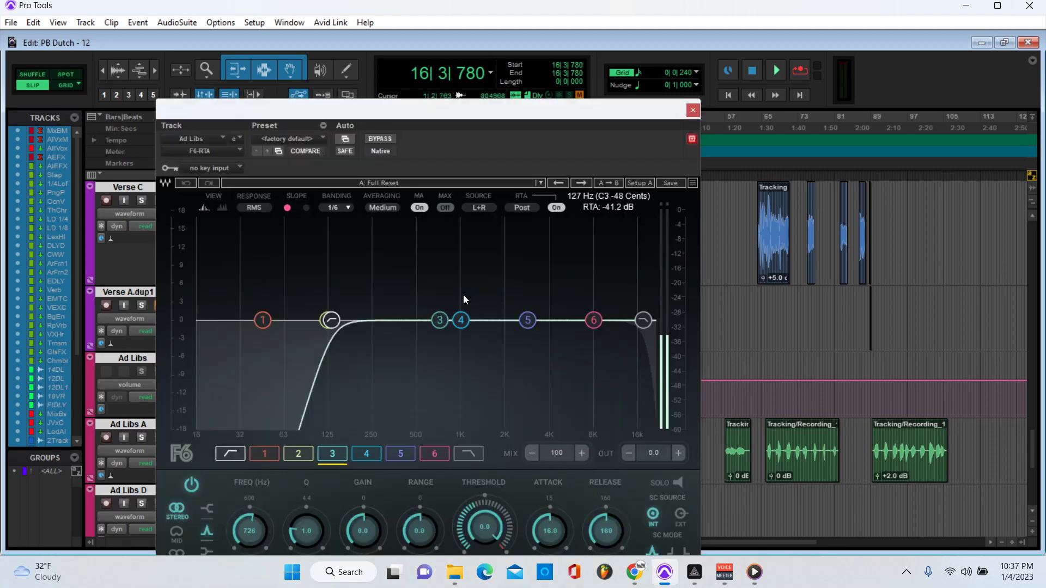
{"action": "left_click", "coordinate": [693, 110]}
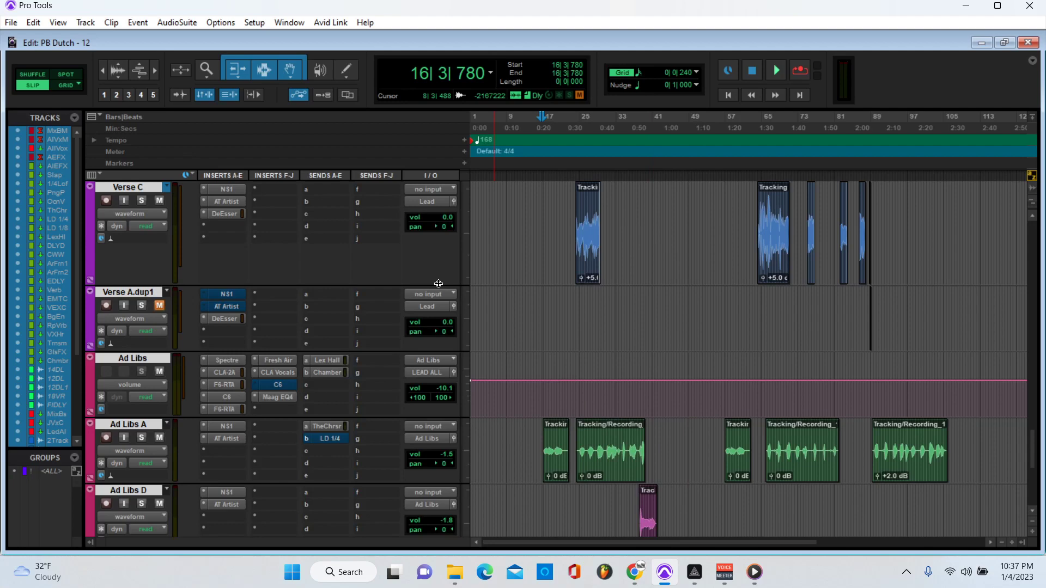
{"action": "left_click", "coordinate": [224, 392]}
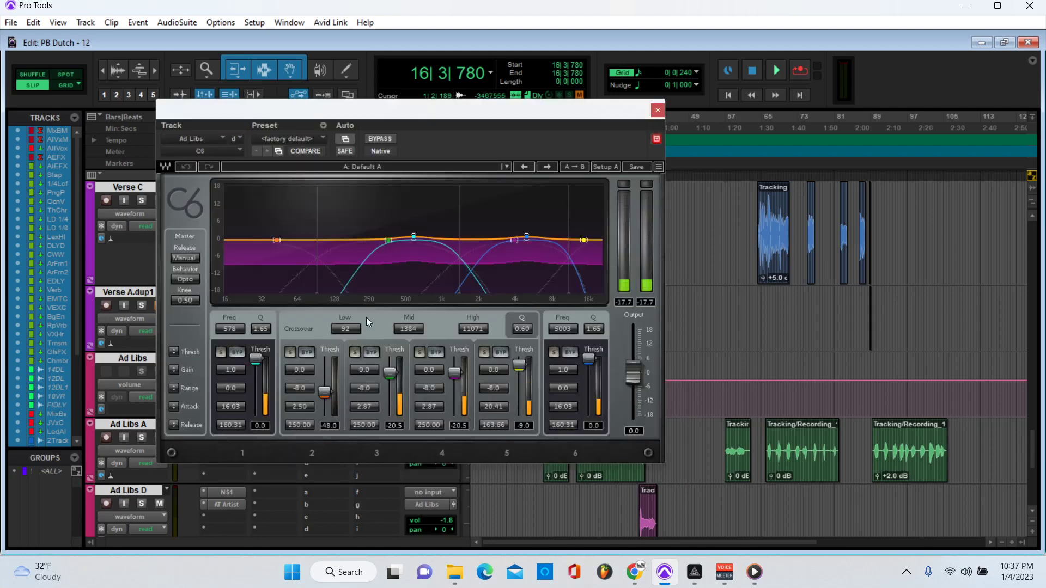
{"action": "left_click", "coordinate": [658, 110]}
Step: Review the second F6-RTA, Fresh Air, CLA Vocals and Maag EQ4 inserts, closing each
{"action": "left_click", "coordinate": [233, 411]}
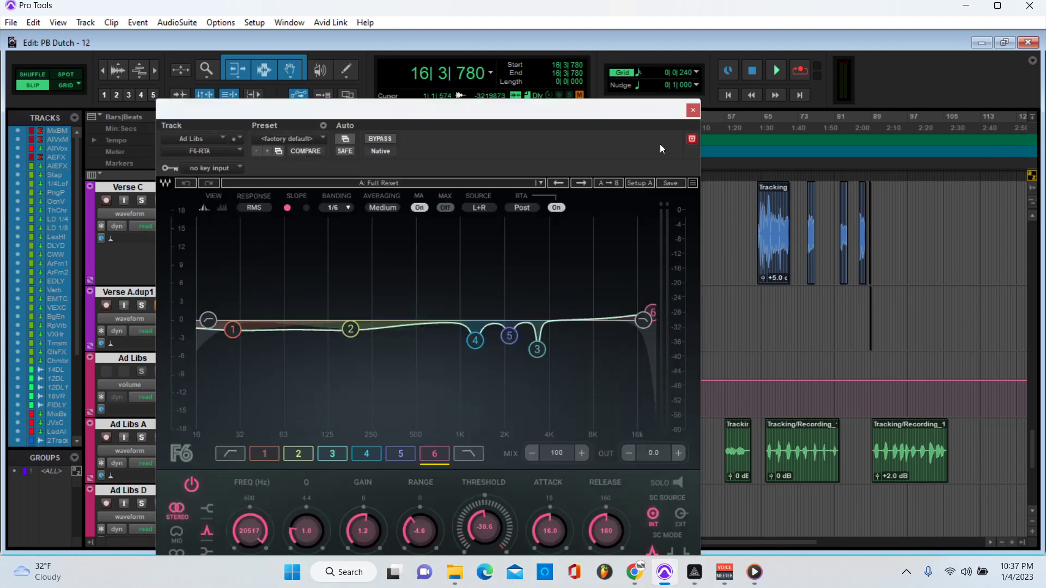
{"action": "left_click", "coordinate": [692, 111]}
{"action": "left_click", "coordinate": [280, 357]}
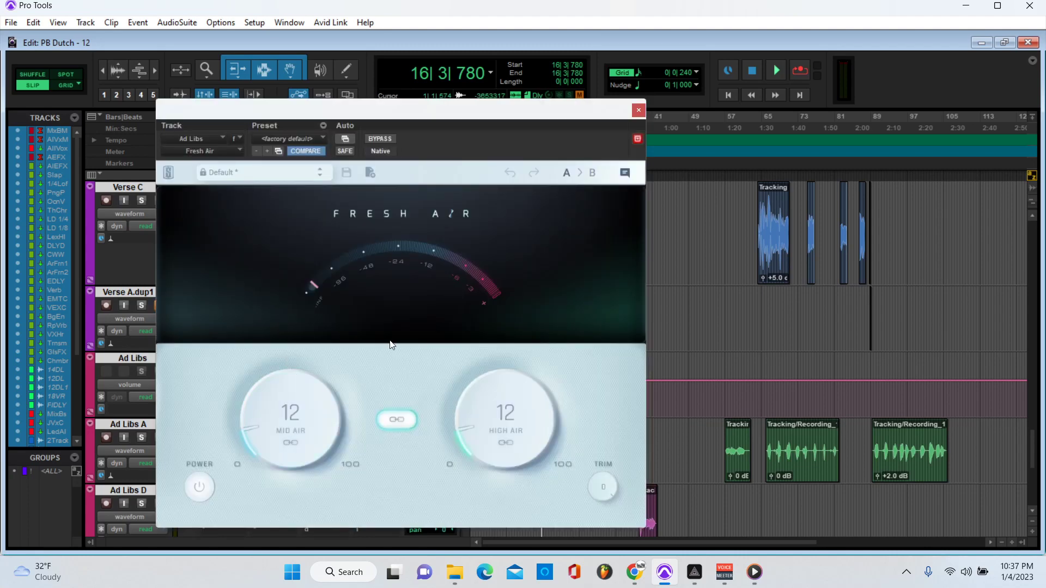
{"action": "left_click", "coordinate": [639, 111]}
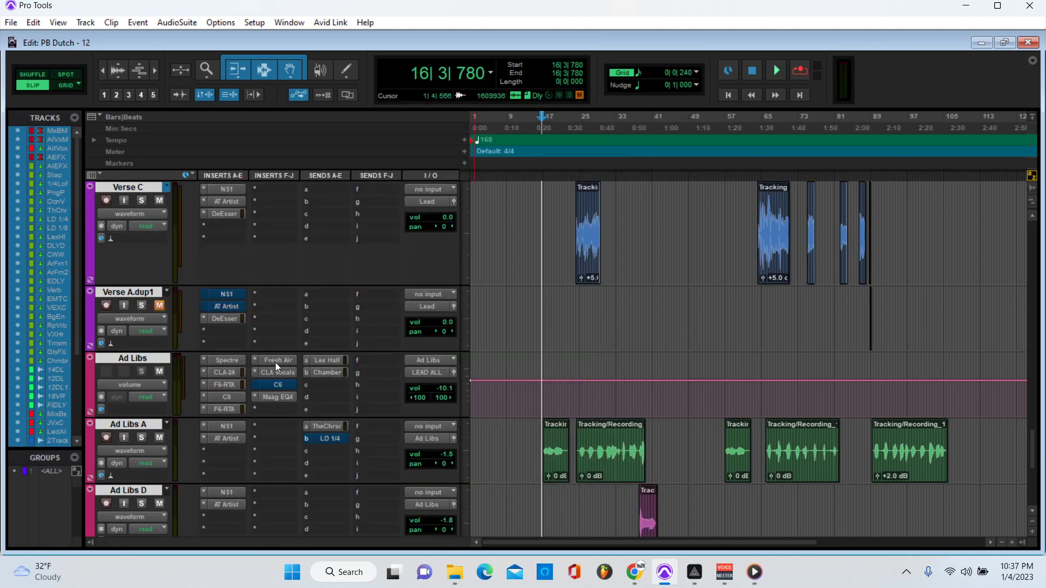
{"action": "left_click", "coordinate": [278, 368]}
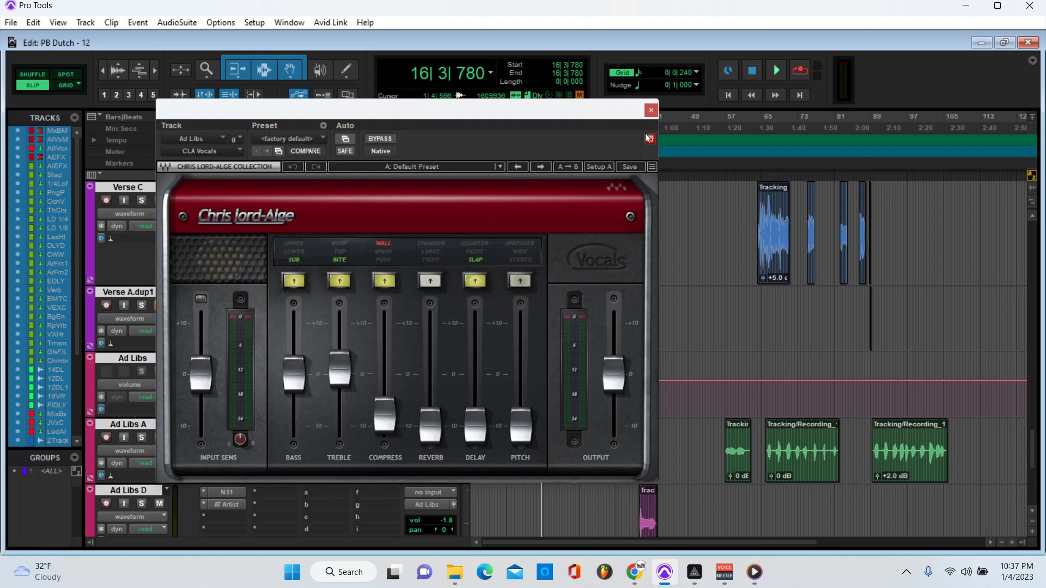
{"action": "left_click", "coordinate": [651, 110]}
{"action": "left_click", "coordinate": [278, 397]}
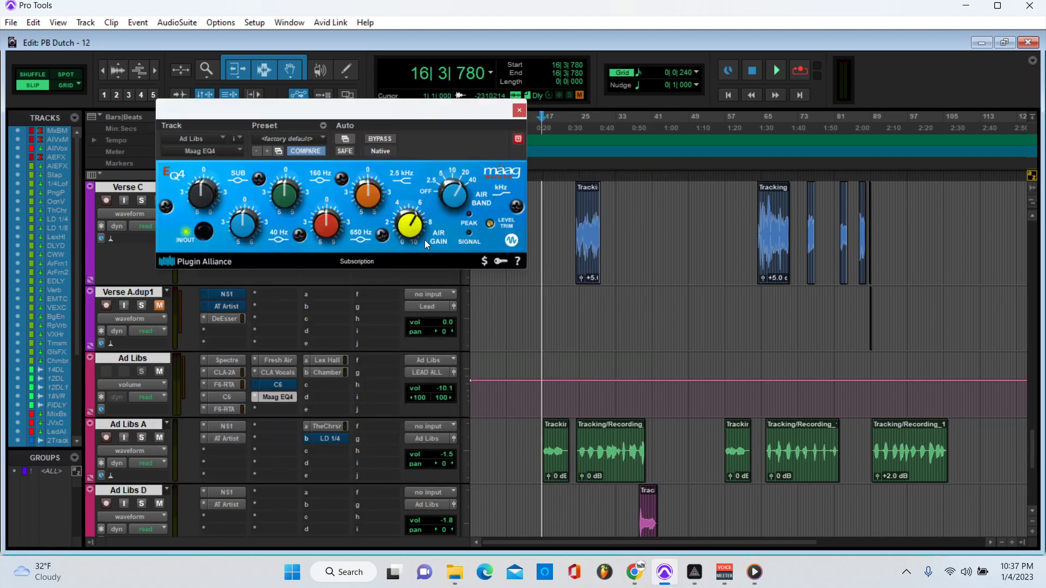
{"action": "left_click", "coordinate": [519, 110]}
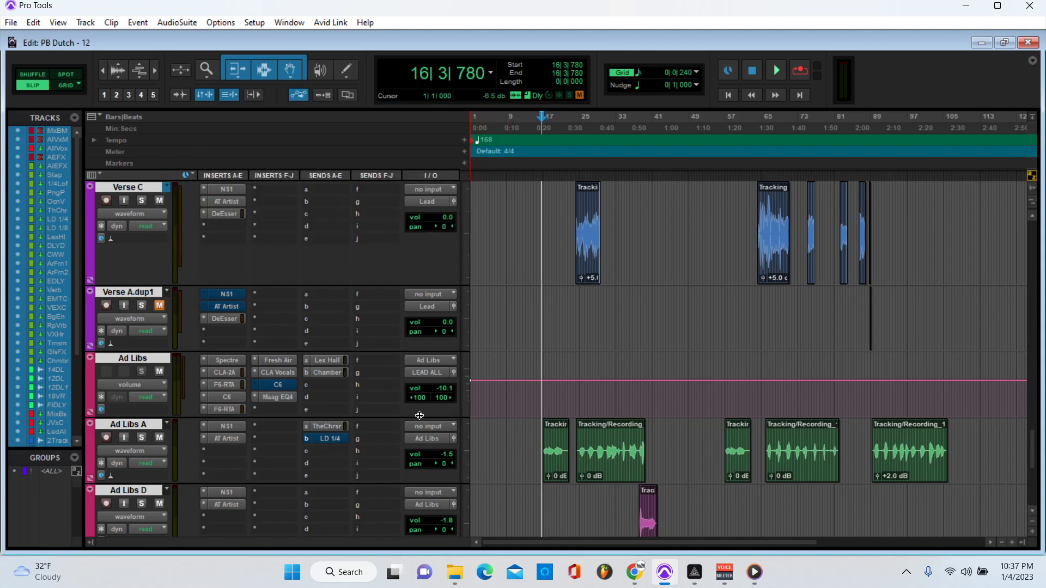
Step: Show the Ad Libs Lex Hall send, switch to the C Chamber send at -26.0, and scroll to the C Chamber aux
{"action": "scroll", "coordinate": [306, 405], "scroll_direction": "down", "scroll_amount": 1}
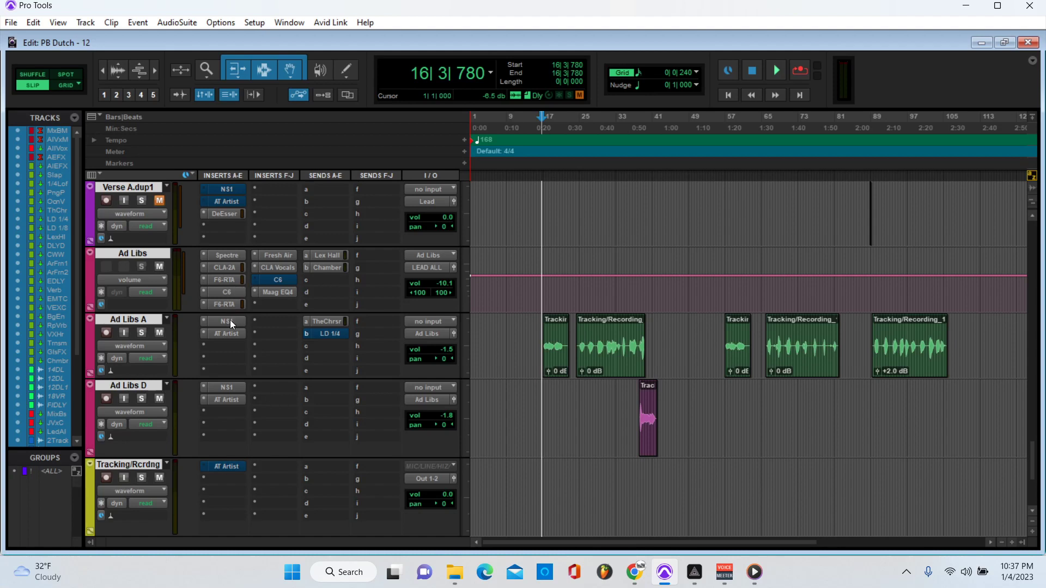
{"action": "left_click", "coordinate": [327, 256]}
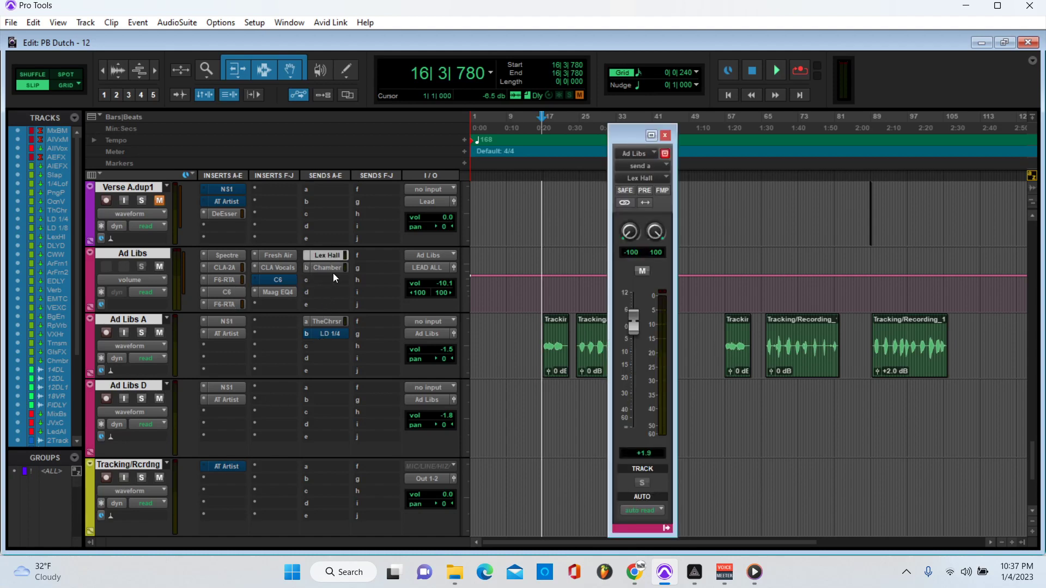
{"action": "left_click", "coordinate": [332, 272]}
{"action": "scroll", "coordinate": [228, 408], "scroll_direction": "up", "scroll_amount": 10}
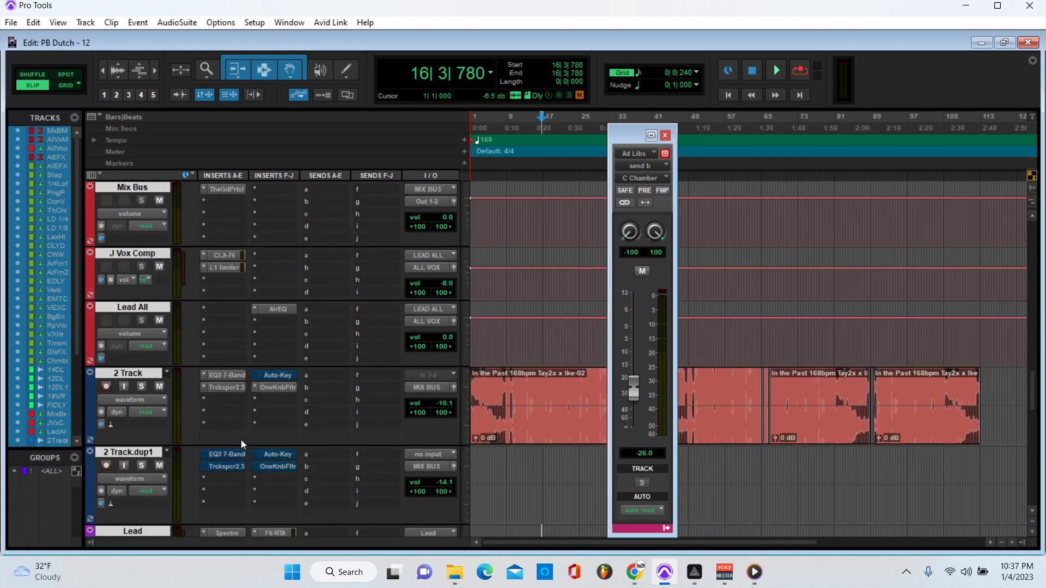
{"action": "scroll", "coordinate": [240, 439], "scroll_direction": "down", "scroll_amount": 10}
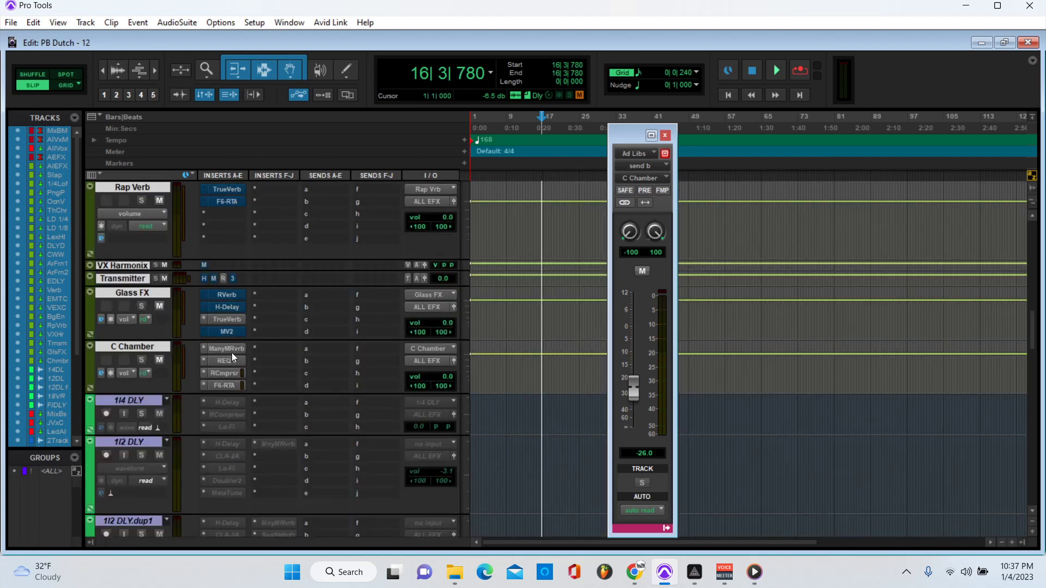
Step: Review C Chamber's ManyMRvrb, REQ 4, compressor and F6-RTA inserts, then close the window
{"action": "left_click", "coordinate": [234, 349]}
{"action": "left_click_drag", "start_coordinate": [399, 119], "coordinate": [640, 88]}
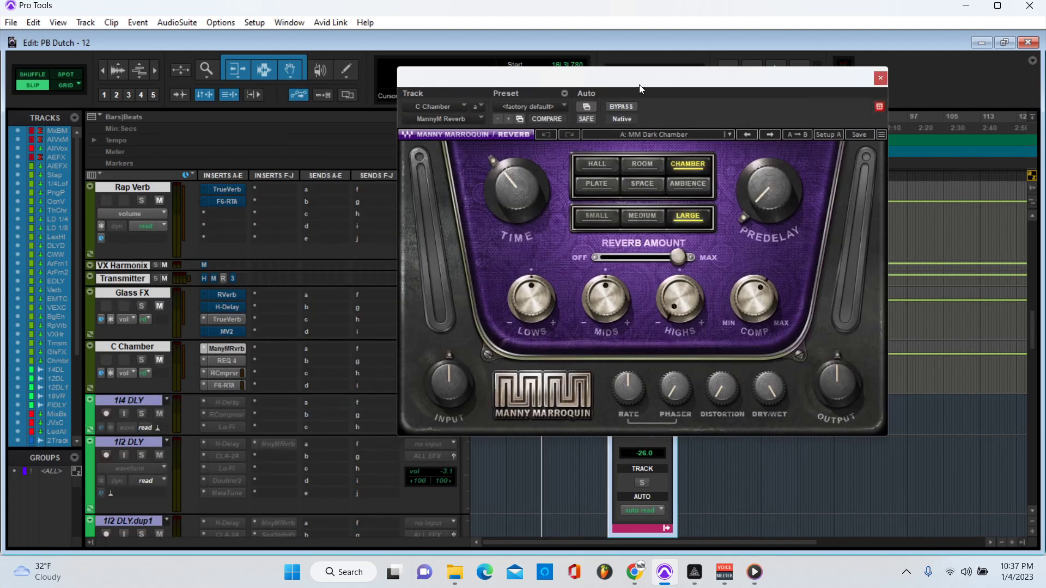
{"action": "left_click", "coordinate": [222, 362]}
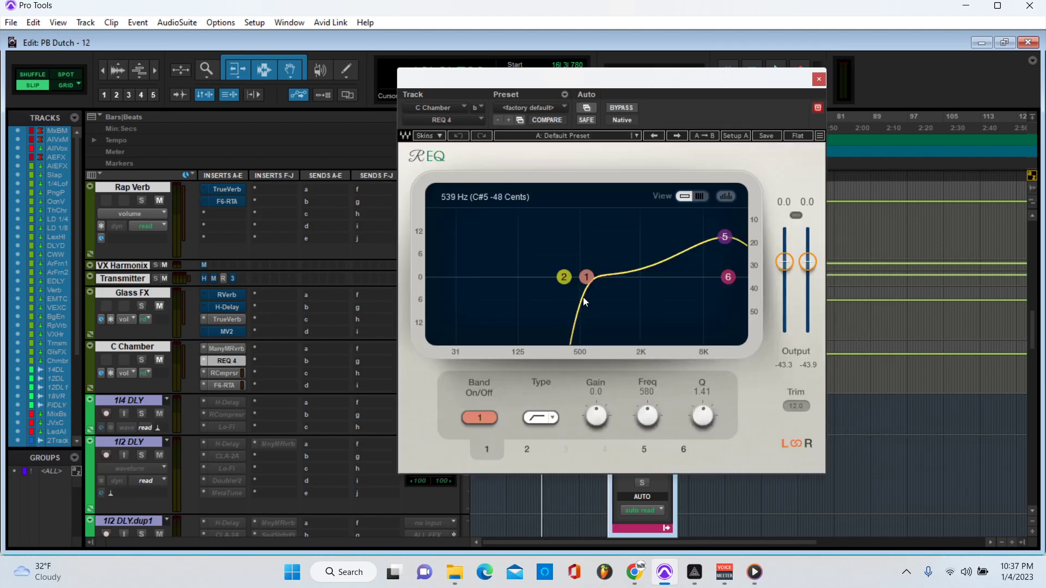
{"action": "left_click", "coordinate": [225, 374]}
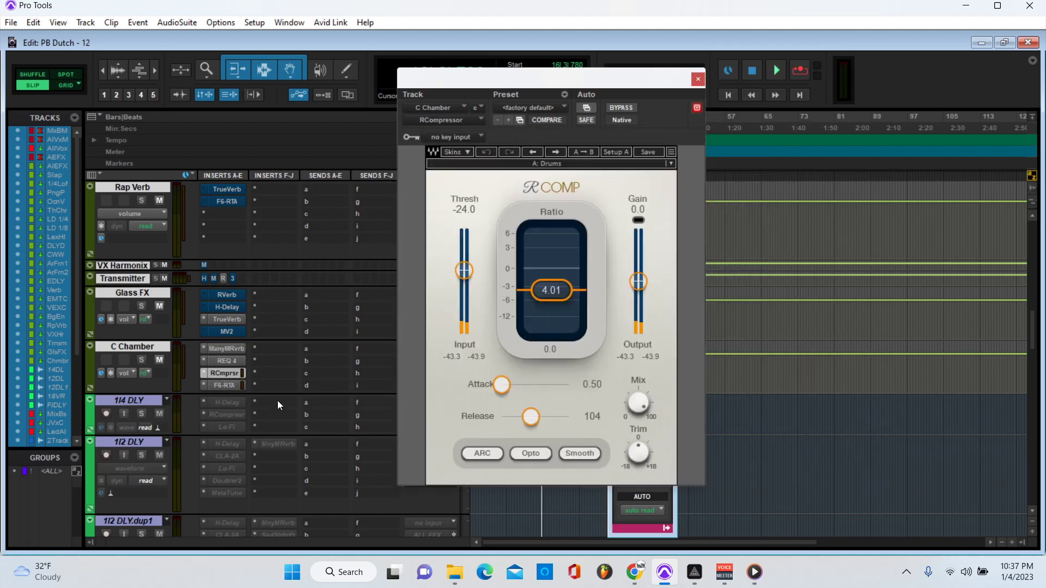
{"action": "left_click", "coordinate": [227, 385]}
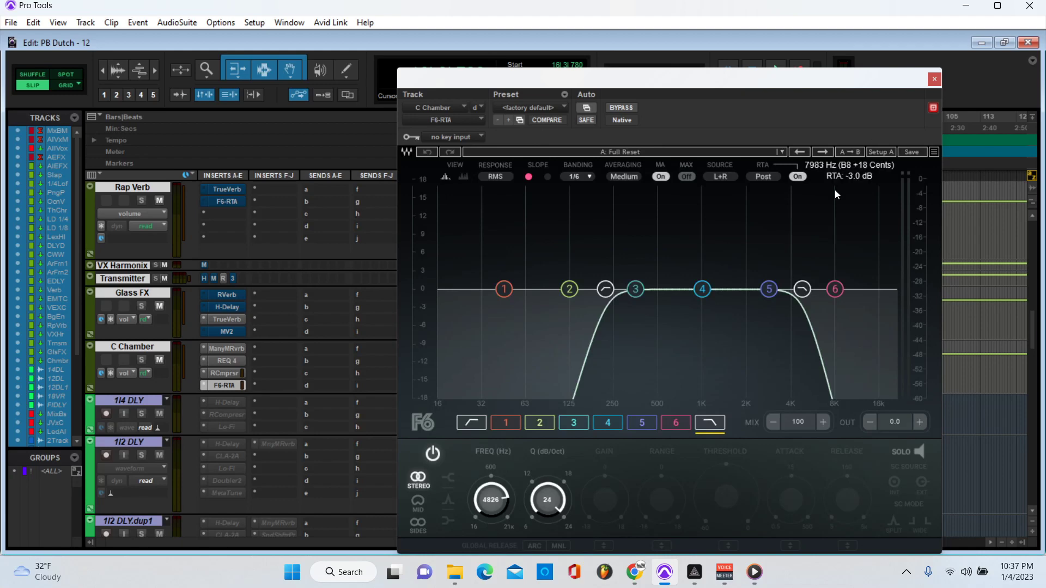
{"action": "left_click", "coordinate": [934, 79]}
Step: Review Lex Hall's RVerb and REQ 4 inserts, close the window, and scroll down to the vocal tracks
{"action": "scroll", "coordinate": [259, 381], "scroll_direction": "up", "scroll_amount": 10}
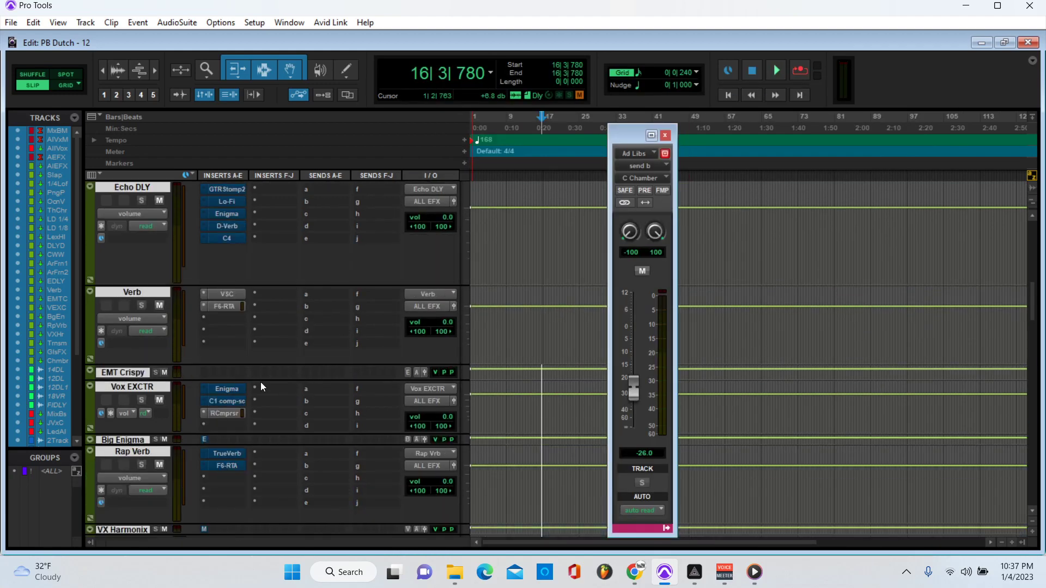
{"action": "scroll", "coordinate": [260, 384], "scroll_direction": "up", "scroll_amount": 5}
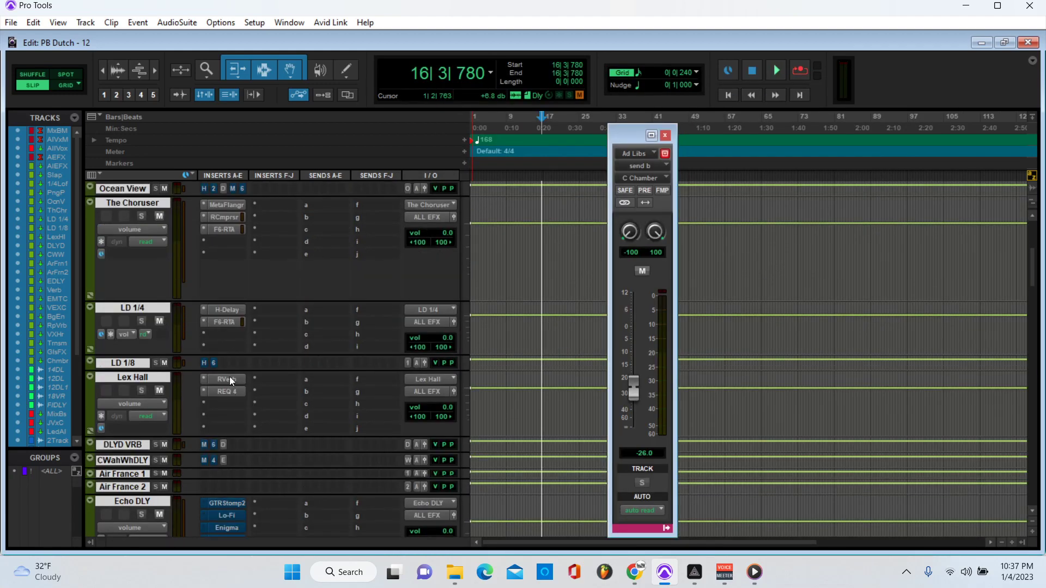
{"action": "left_click", "coordinate": [227, 379]}
{"action": "left_click", "coordinate": [227, 393]}
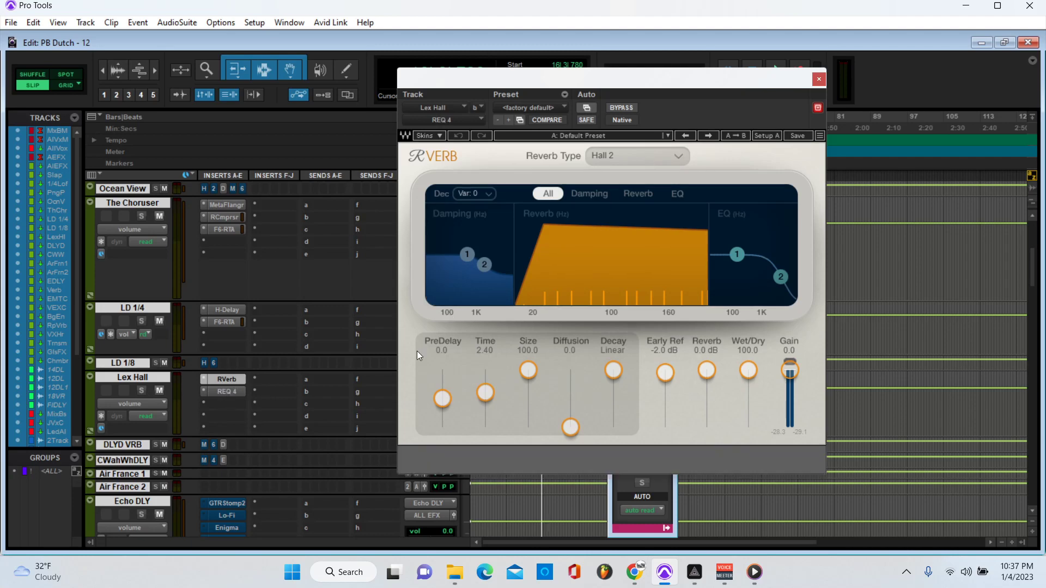
{"action": "left_click", "coordinate": [819, 79]}
{"action": "scroll", "coordinate": [463, 390], "scroll_direction": "down", "scroll_amount": 15}
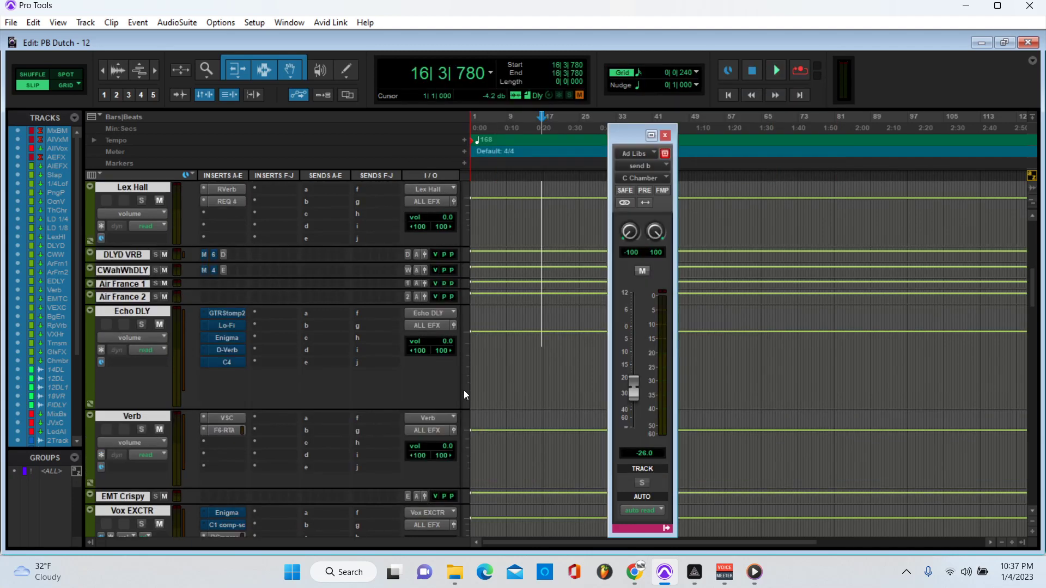
{"action": "scroll", "coordinate": [437, 452], "scroll_direction": "down", "scroll_amount": 3}
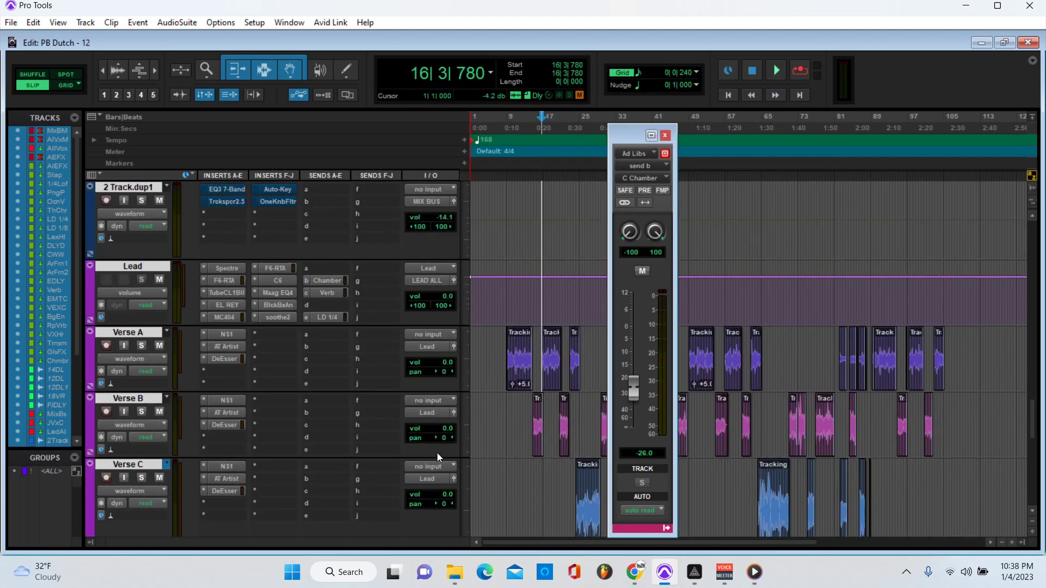
Step: Inspect Ad Libs A's Auto-Tune Artist settings (G minor, Alto/Tenor, retune speed 6), then close them
{"action": "scroll", "coordinate": [344, 320], "scroll_direction": "down", "scroll_amount": 5}
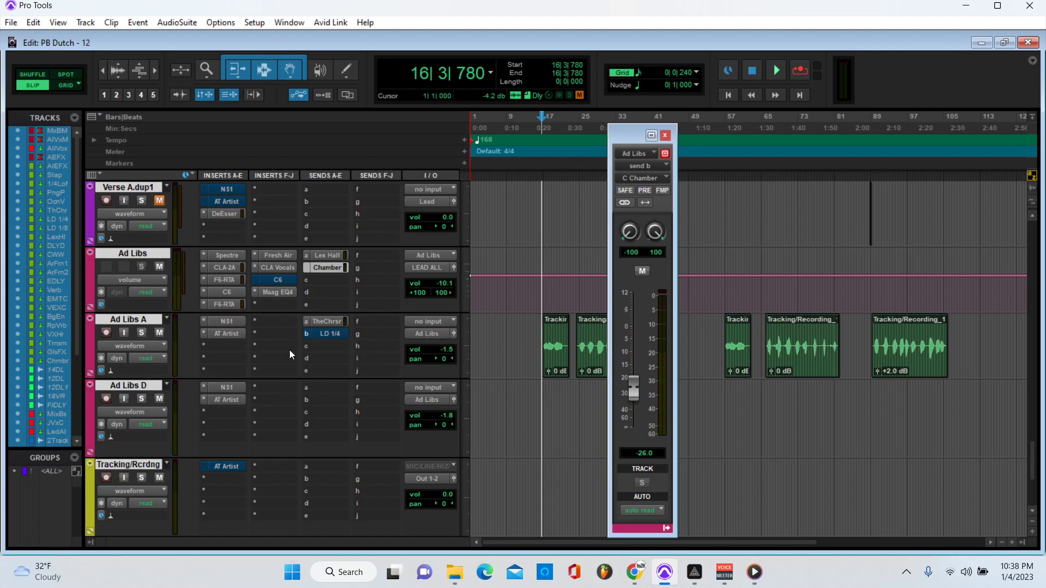
{"action": "left_click", "coordinate": [229, 333]}
{"action": "left_click_drag", "start_coordinate": [596, 82], "coordinate": [347, 35]}
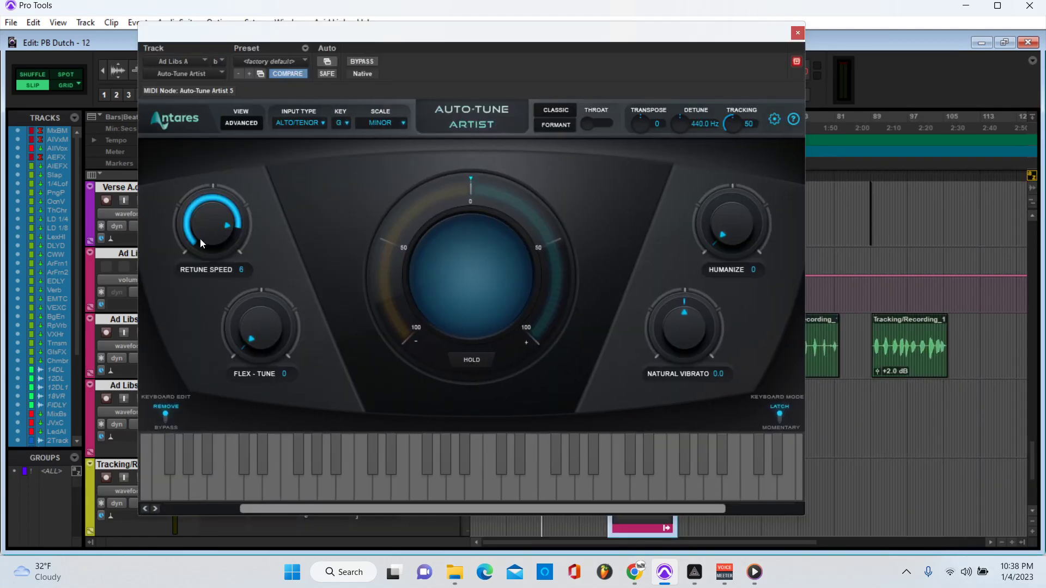
{"action": "left_click", "coordinate": [798, 33]}
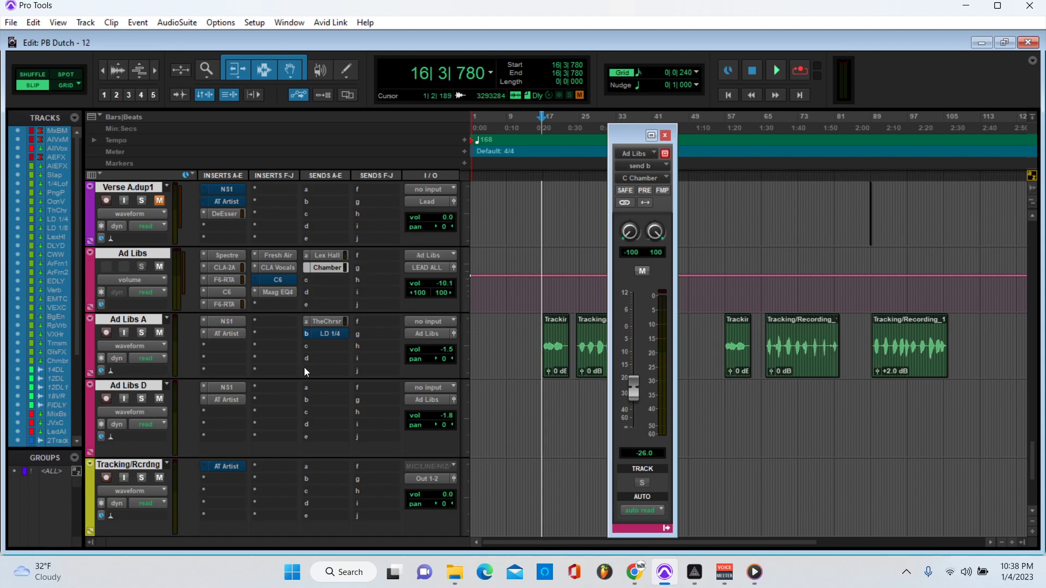
Step: Set Ad Libs A's send to The Choruser to -28.5
{"action": "left_click", "coordinate": [327, 321]}
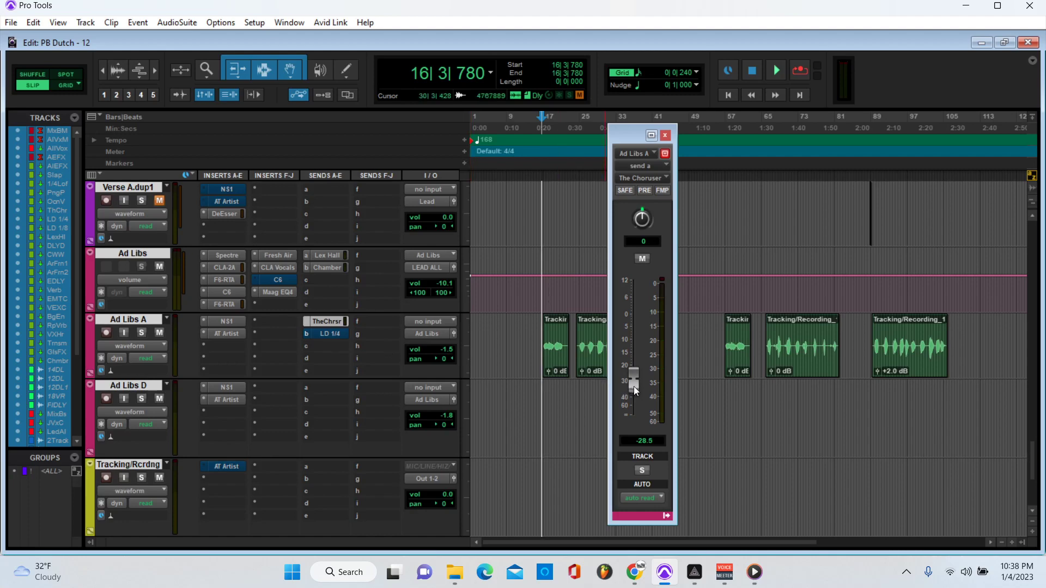
{"action": "left_click_drag", "start_coordinate": [633, 386], "coordinate": [633, 386]}
{"action": "scroll", "coordinate": [308, 372], "scroll_direction": "up", "scroll_amount": 15}
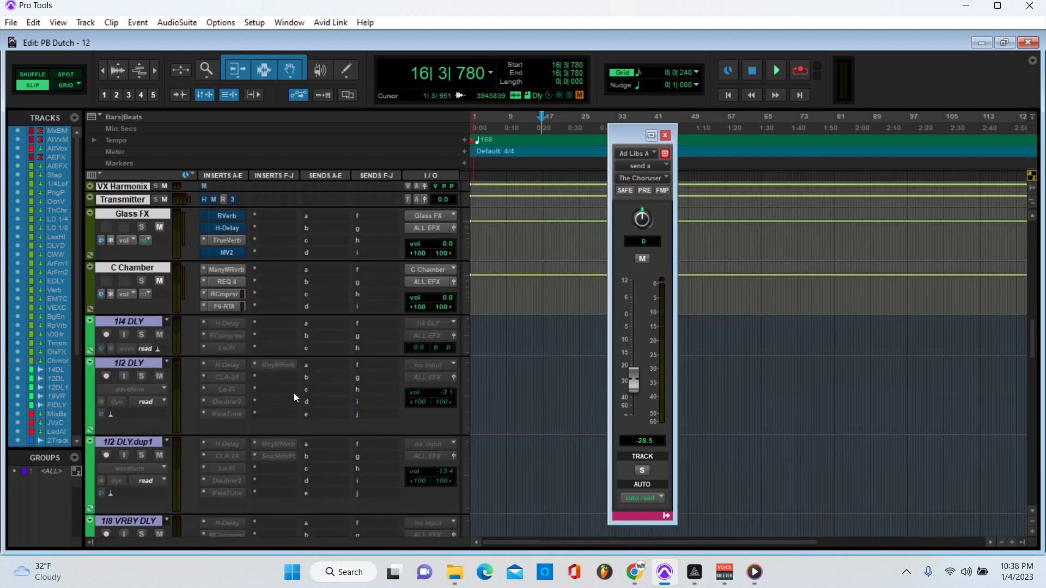
{"action": "scroll", "coordinate": [263, 381], "scroll_direction": "up", "scroll_amount": 10}
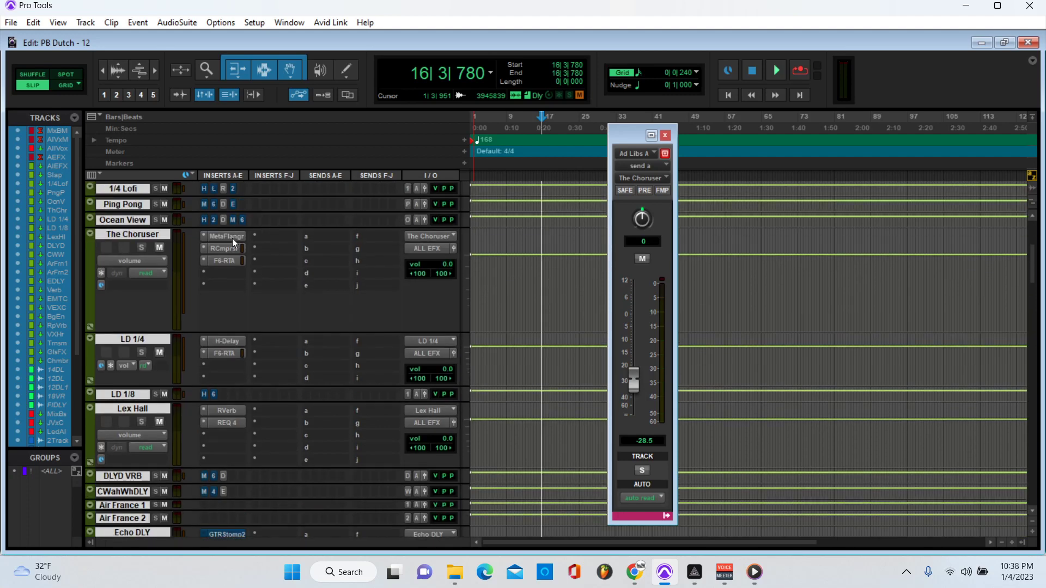
Step: Review The Choruser's MetaFlangr, RCmprsr and F6-RTA inserts, then close the plug-in windows
{"action": "left_click", "coordinate": [232, 237]}
{"action": "left_click", "coordinate": [229, 248]}
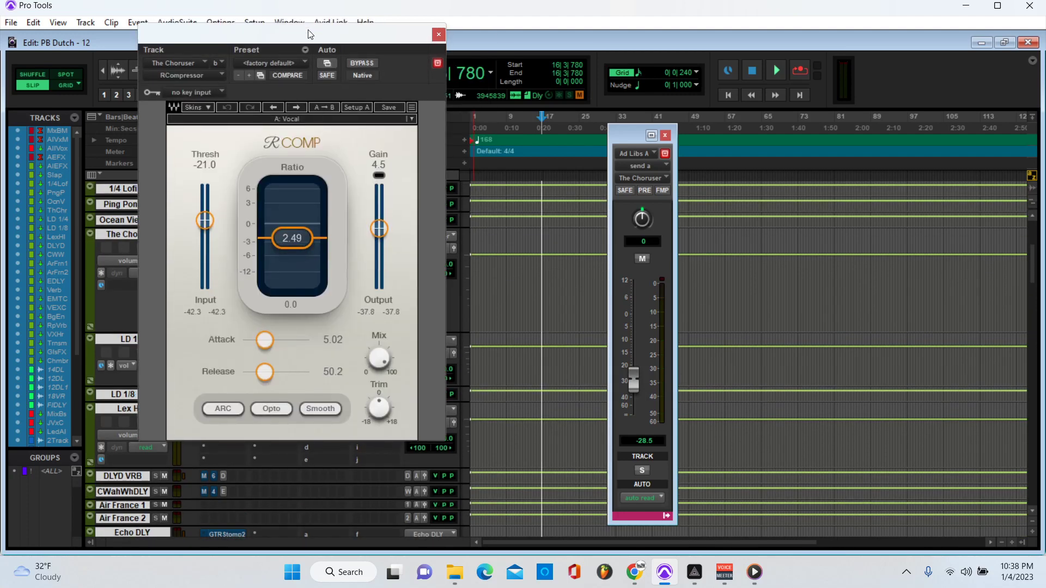
{"action": "left_click_drag", "start_coordinate": [310, 34], "coordinate": [395, 40]}
{"action": "left_click", "coordinate": [208, 260]}
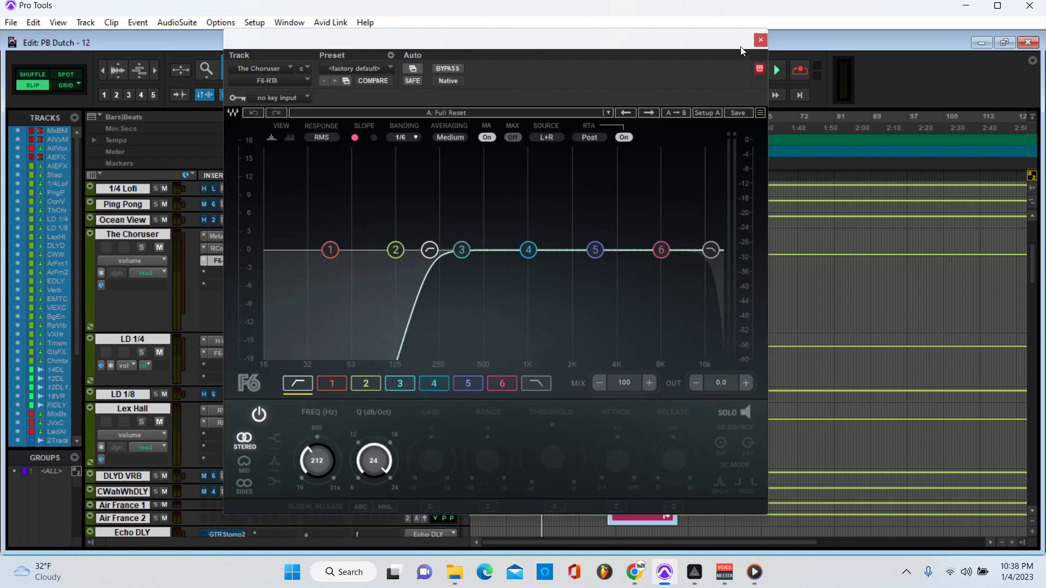
{"action": "left_click", "coordinate": [762, 40]}
{"action": "scroll", "coordinate": [453, 326], "scroll_direction": "down", "scroll_amount": 5}
{"action": "scroll", "coordinate": [455, 330], "scroll_direction": "down", "scroll_amount": 5}
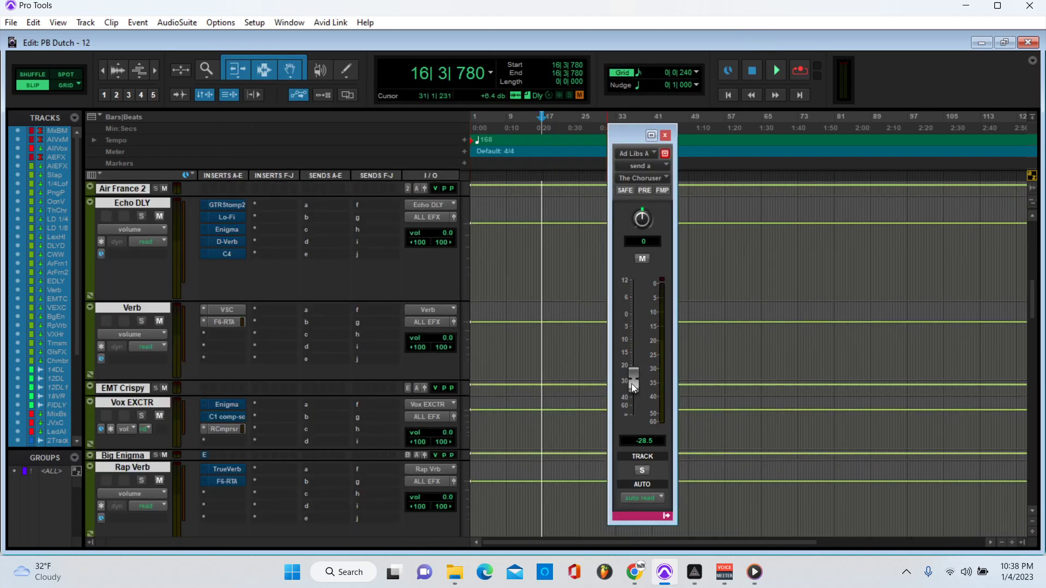
{"action": "scroll", "coordinate": [567, 419], "scroll_direction": "down", "scroll_amount": 10}
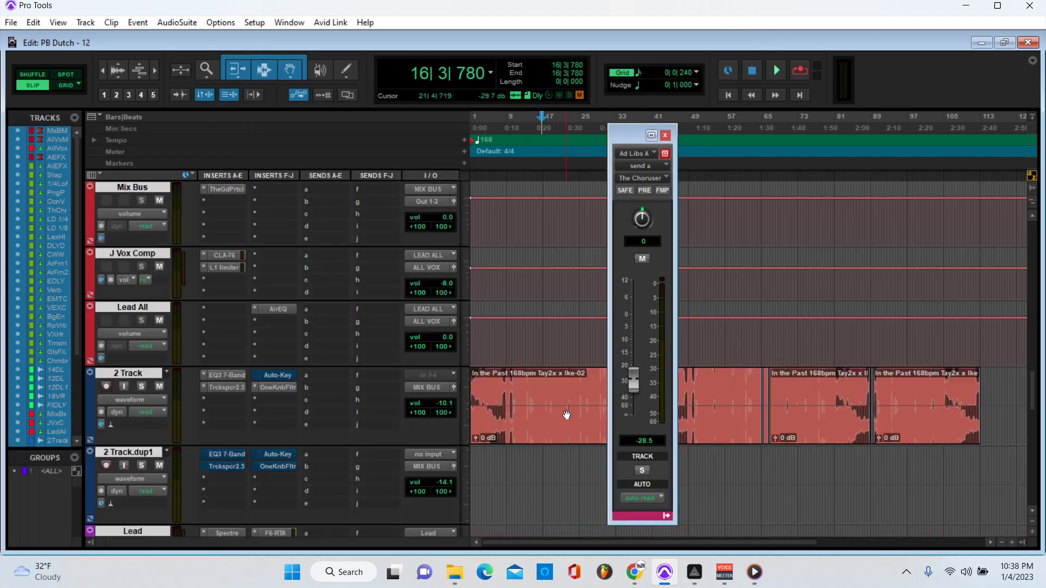
Step: Solo Ad Libs B and view its EQ3 7-Band telephone-vocal settings before closing them
{"action": "scroll", "coordinate": [563, 405], "scroll_direction": "down", "scroll_amount": 3}
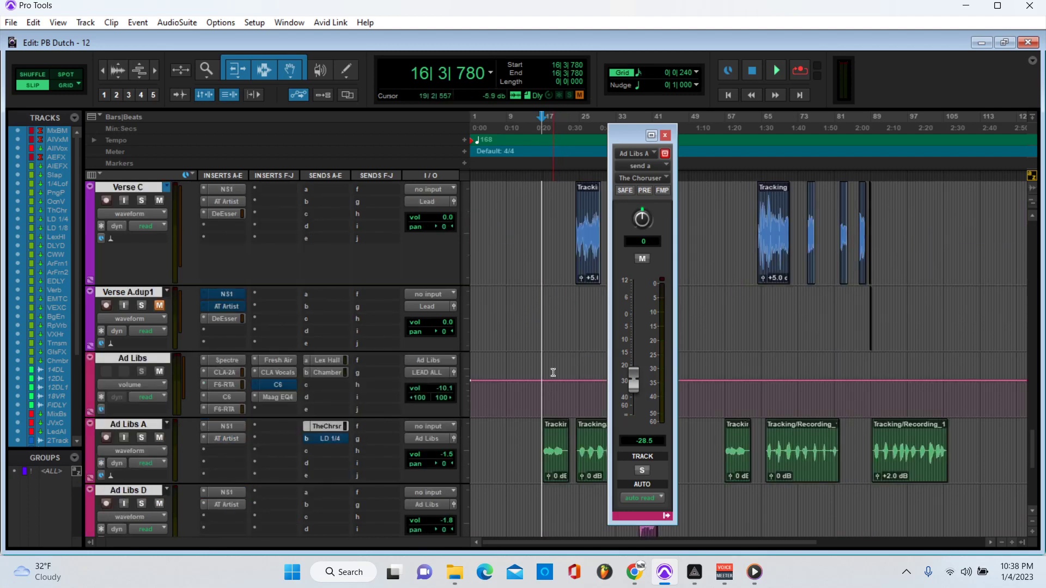
{"action": "scroll", "coordinate": [304, 403], "scroll_direction": "down", "scroll_amount": 2}
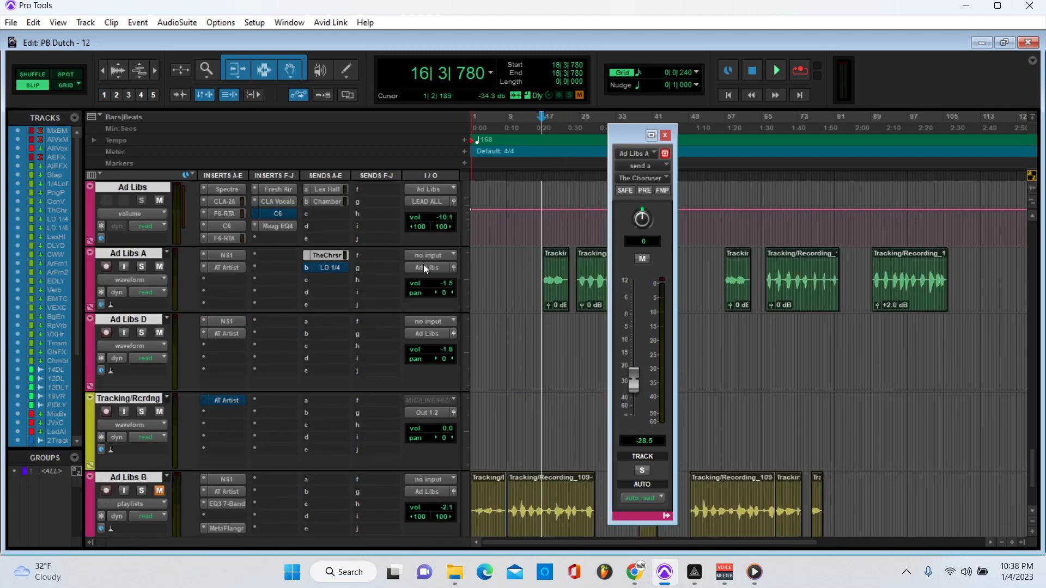
{"action": "scroll", "coordinate": [427, 309], "scroll_direction": "down", "scroll_amount": 2}
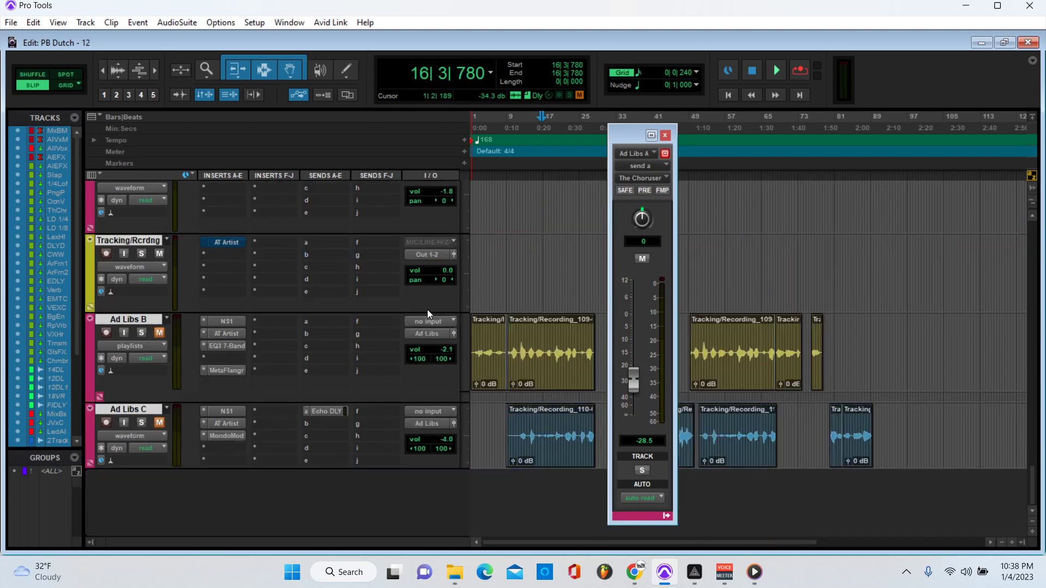
{"action": "left_click", "coordinate": [141, 333]}
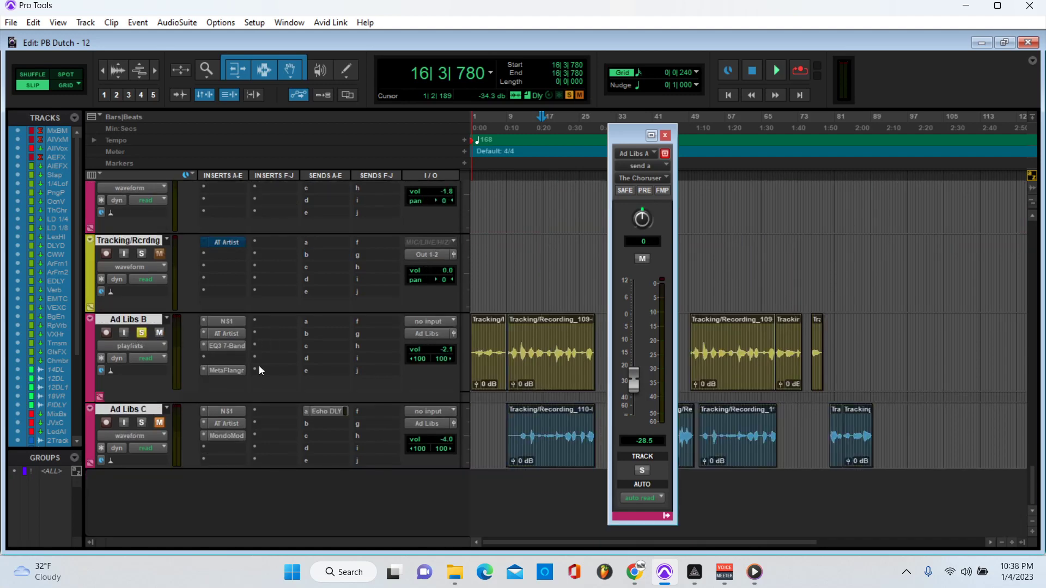
{"action": "left_click", "coordinate": [233, 346]}
{"action": "left_click_drag", "start_coordinate": [409, 44], "coordinate": [501, 27]}
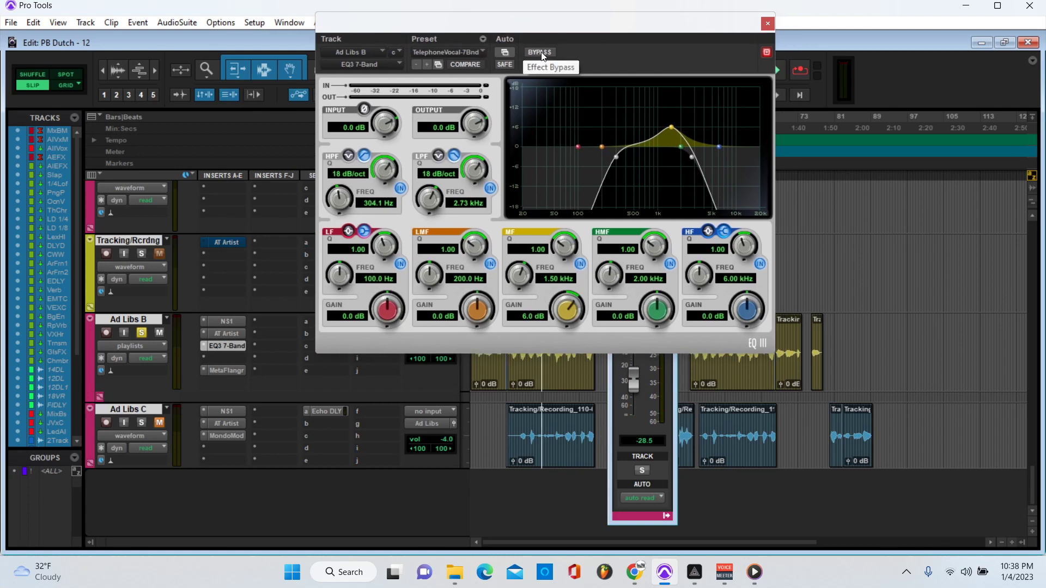
{"action": "left_click", "coordinate": [767, 23]}
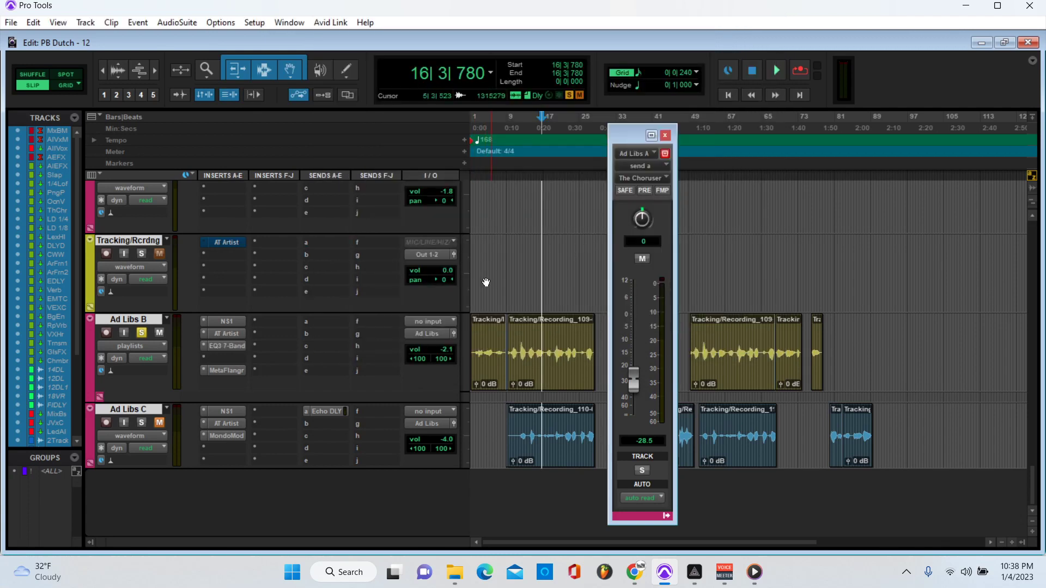
Step: Play back the currently soloed ad-lib tracks, then stop
{"action": "scroll", "coordinate": [486, 282], "scroll_direction": "up", "scroll_amount": 1}
{"action": "scroll", "coordinate": [566, 338], "scroll_direction": "up", "scroll_amount": 5}
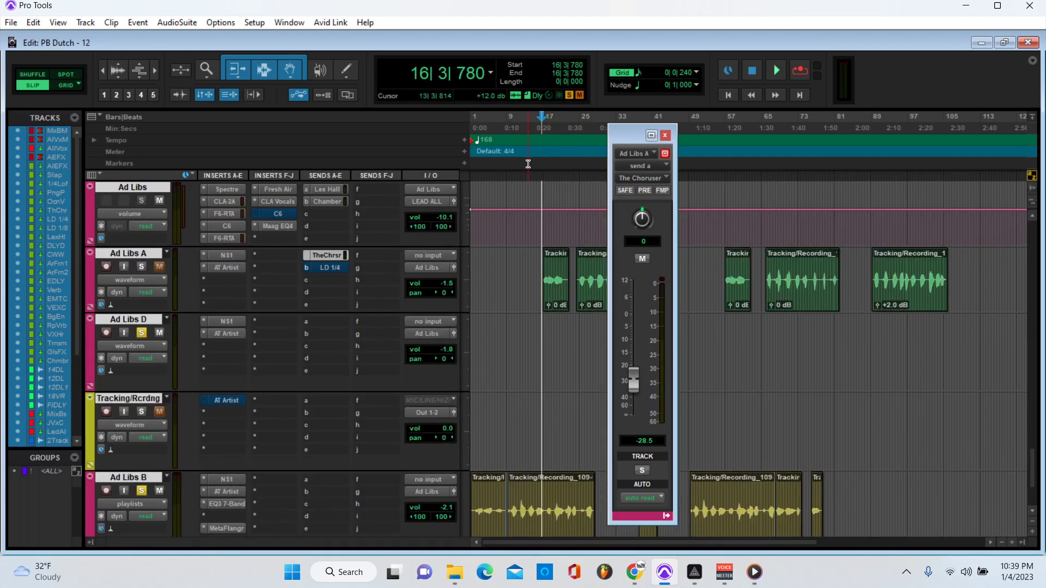
{"action": "key", "text": "space"}
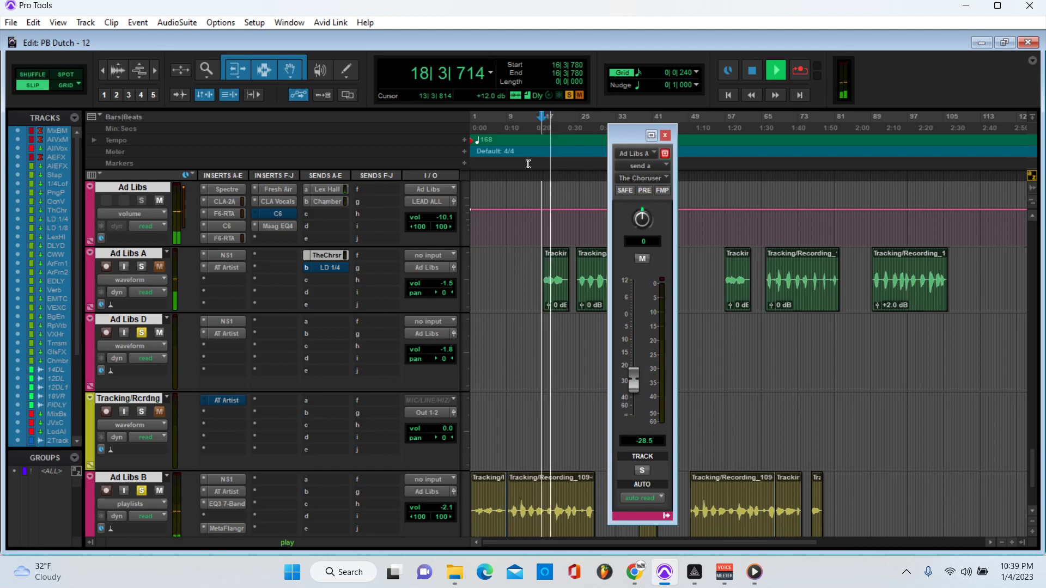
{"action": "key", "text": "space"}
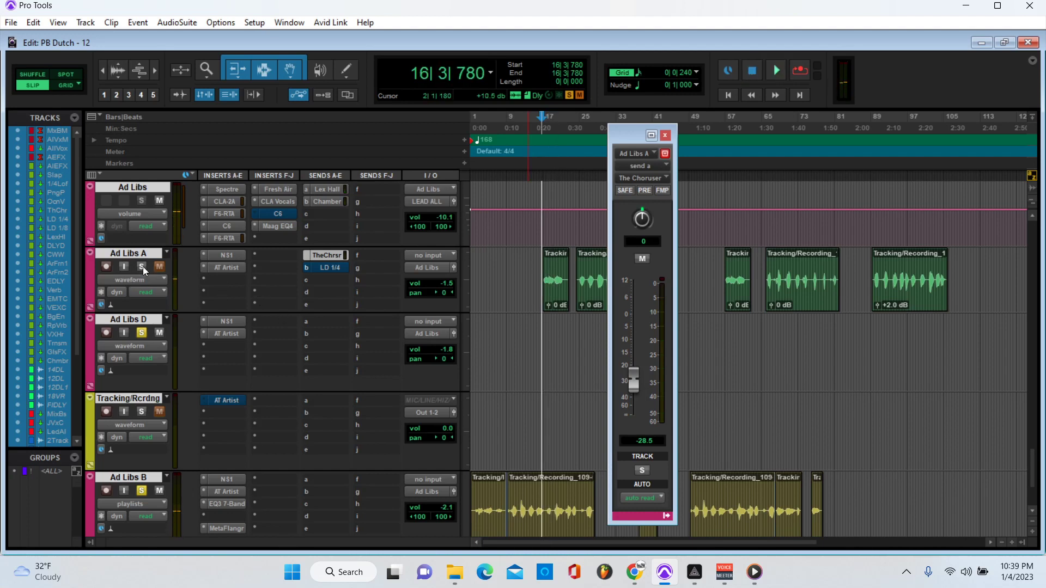
Step: Solo Ad Libs A, unsolo Ad Libs D, and play the session back again
{"action": "left_click", "coordinate": [142, 267]}
{"action": "left_click", "coordinate": [142, 332]}
{"action": "key", "text": "space"}
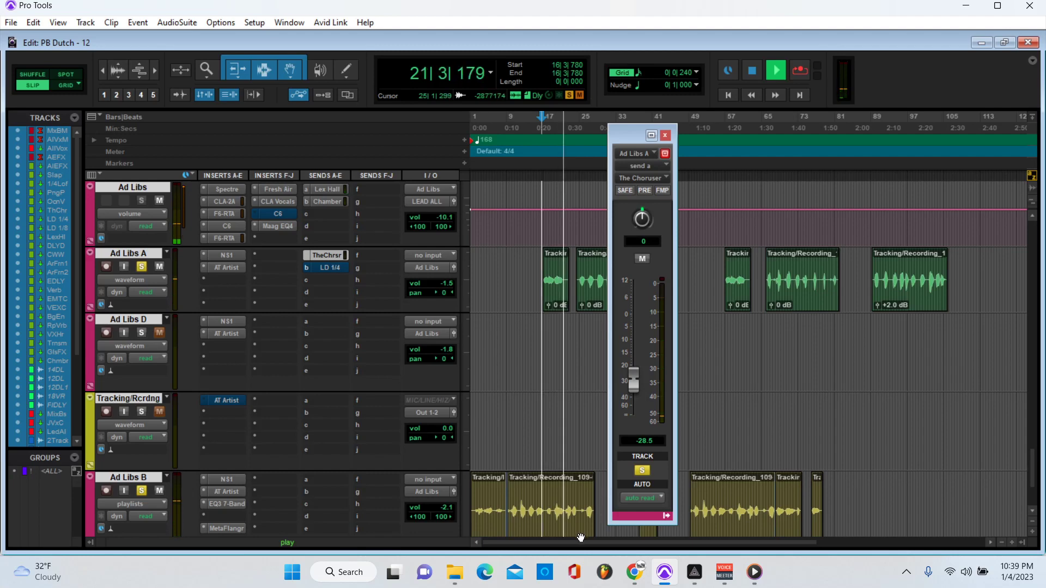
{"action": "key", "text": "space"}
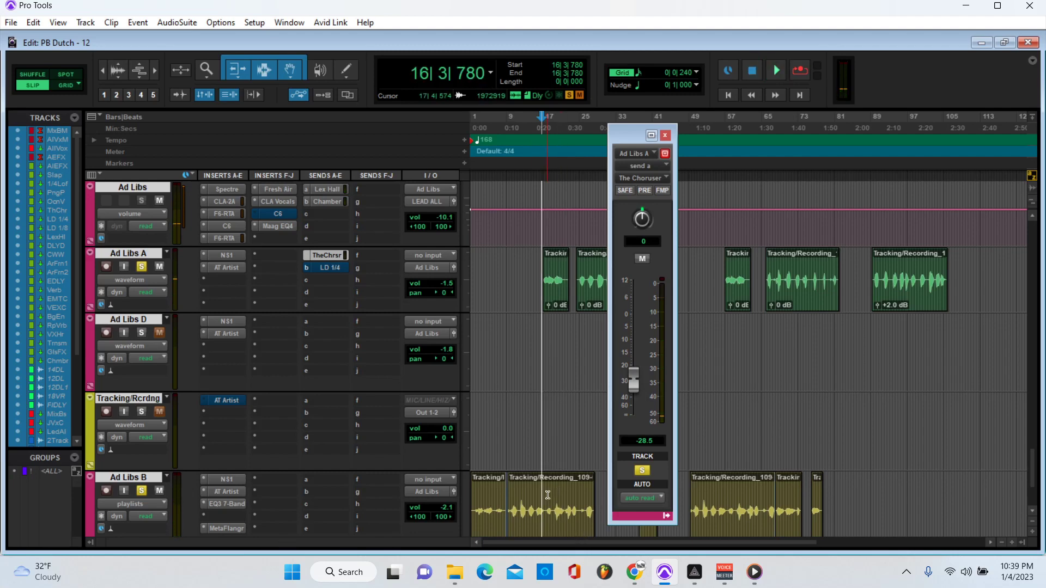
Step: Close Ad Libs A's Choruser send window and unsolo Ad Libs B
{"action": "left_click", "coordinate": [666, 135]}
{"action": "scroll", "coordinate": [556, 367], "scroll_direction": "down", "scroll_amount": 3}
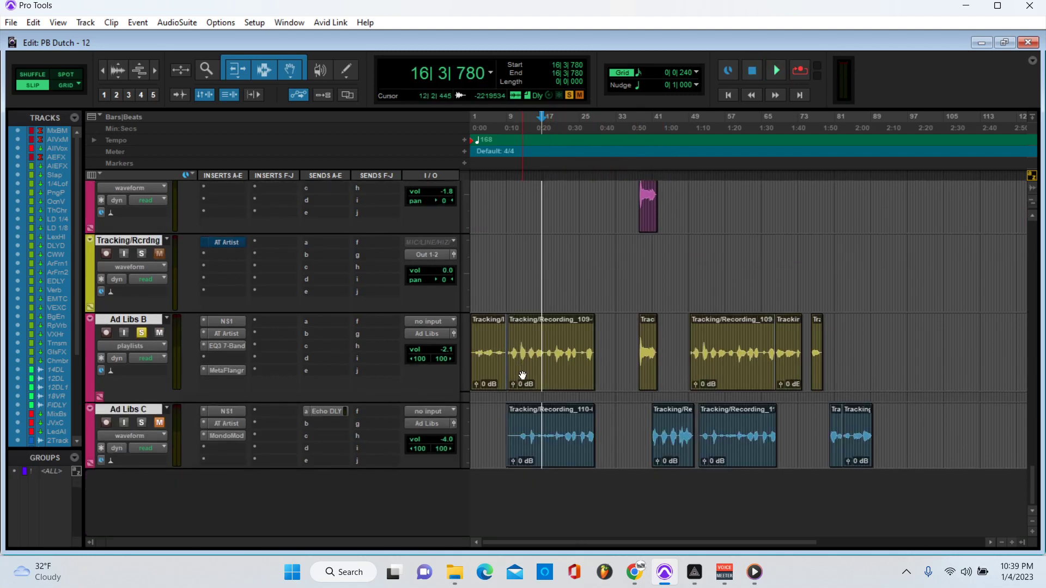
{"action": "left_click", "coordinate": [141, 332]}
Step: Solo Ad Libs C and select time ranges across Ad Libs B's and C's clips
{"action": "scroll", "coordinate": [145, 309], "scroll_direction": "up", "scroll_amount": 2}
{"action": "scroll", "coordinate": [287, 354], "scroll_direction": "down", "scroll_amount": 2}
{"action": "left_click", "coordinate": [141, 423]}
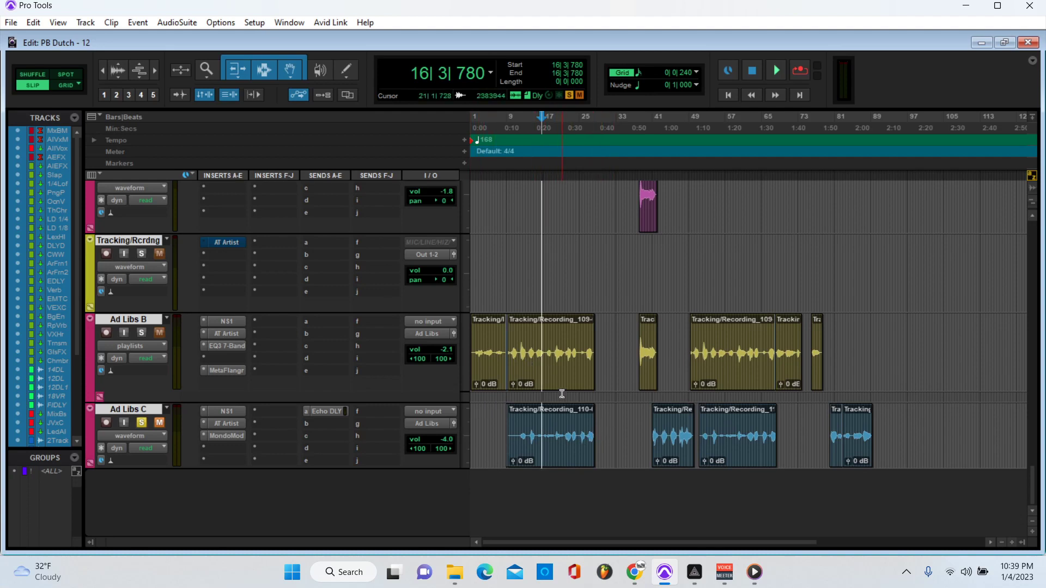
{"action": "left_click_drag", "start_coordinate": [872, 358], "coordinate": [344, 353]}
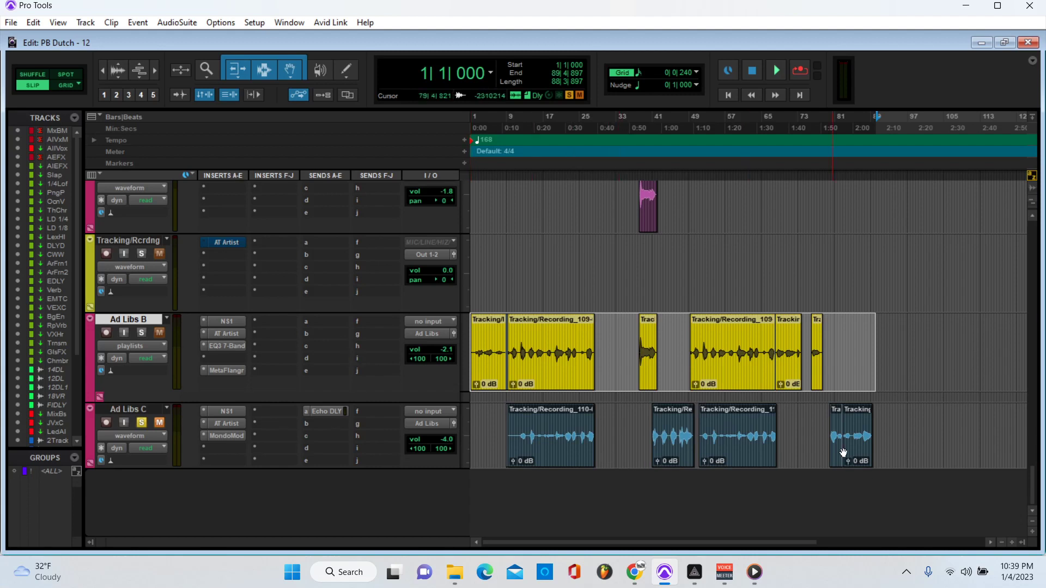
{"action": "left_click_drag", "start_coordinate": [906, 438], "coordinate": [289, 416]}
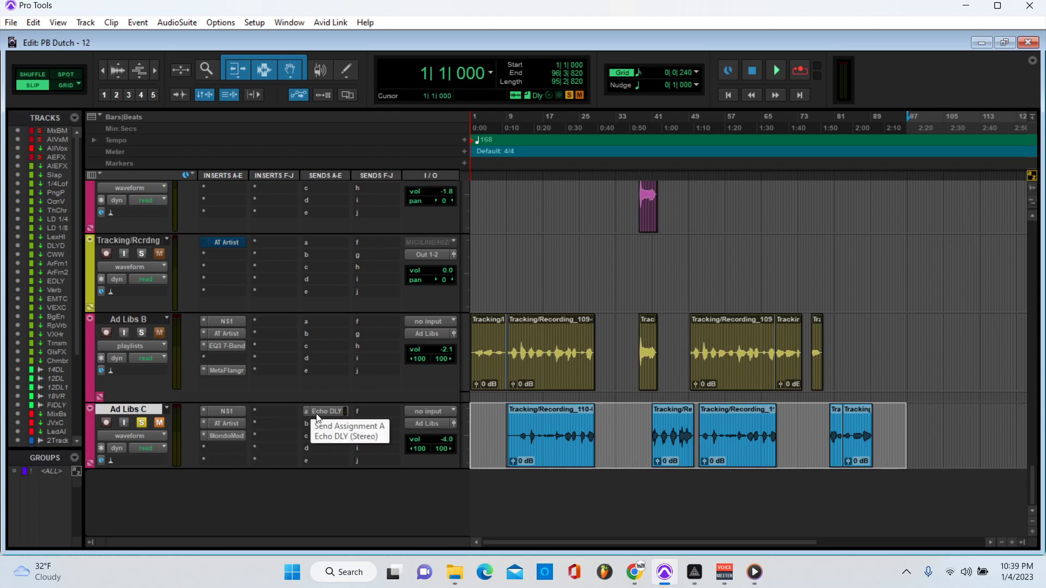
Step: Check Ad Libs C's MondoMod effect, then play from bar 13 with Ad Libs C unmuted
{"action": "left_click", "coordinate": [227, 435]}
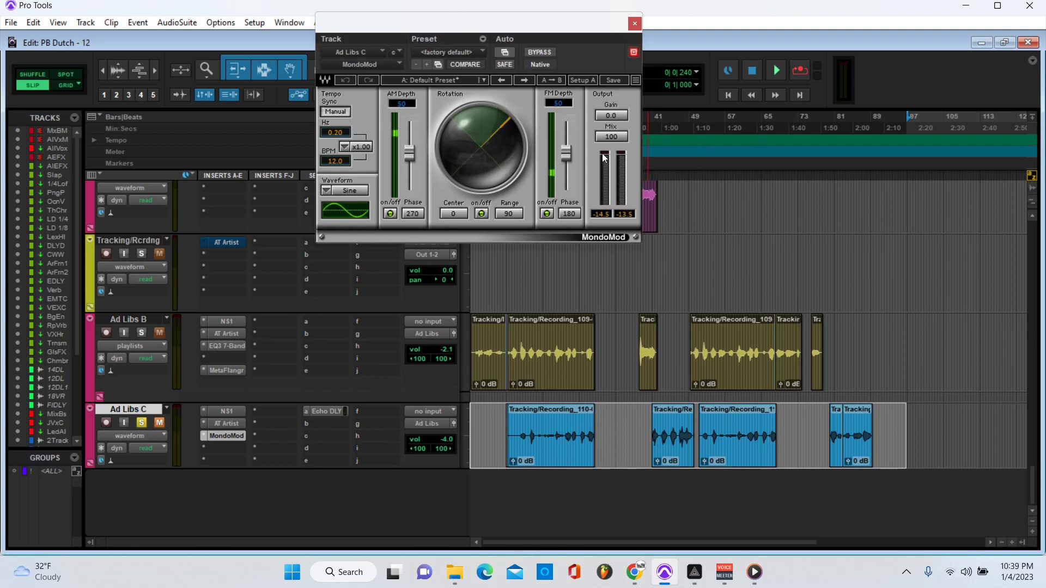
{"action": "left_click", "coordinate": [634, 23]}
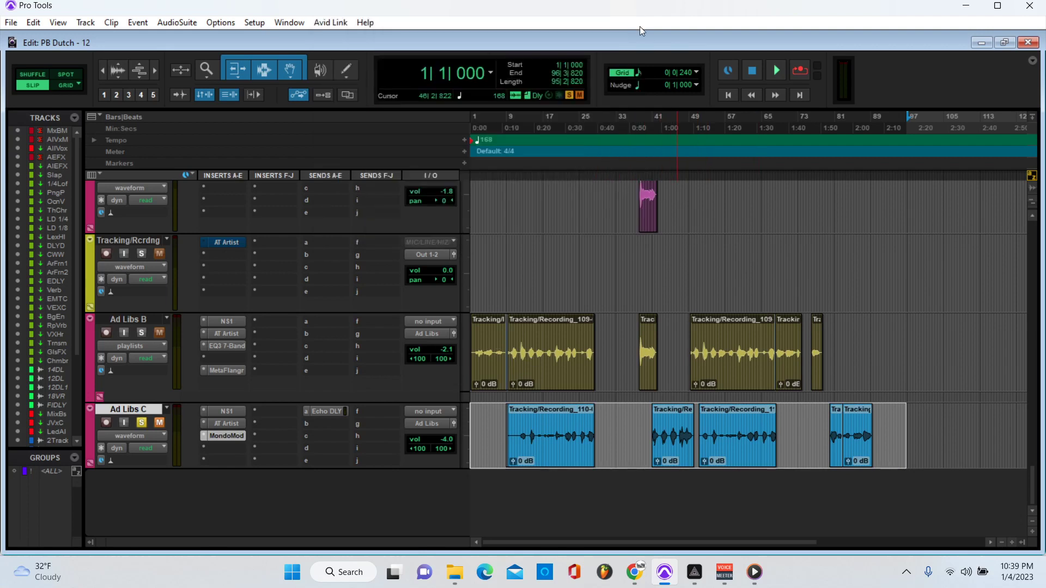
{"action": "left_click", "coordinate": [529, 122]}
{"action": "key", "text": "space"}
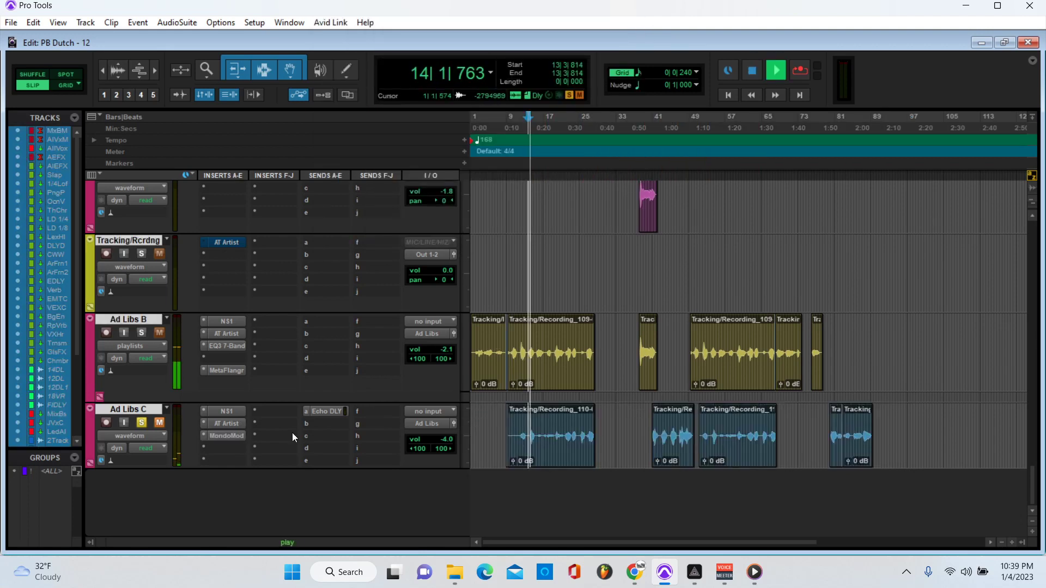
{"action": "left_click", "coordinate": [160, 423]}
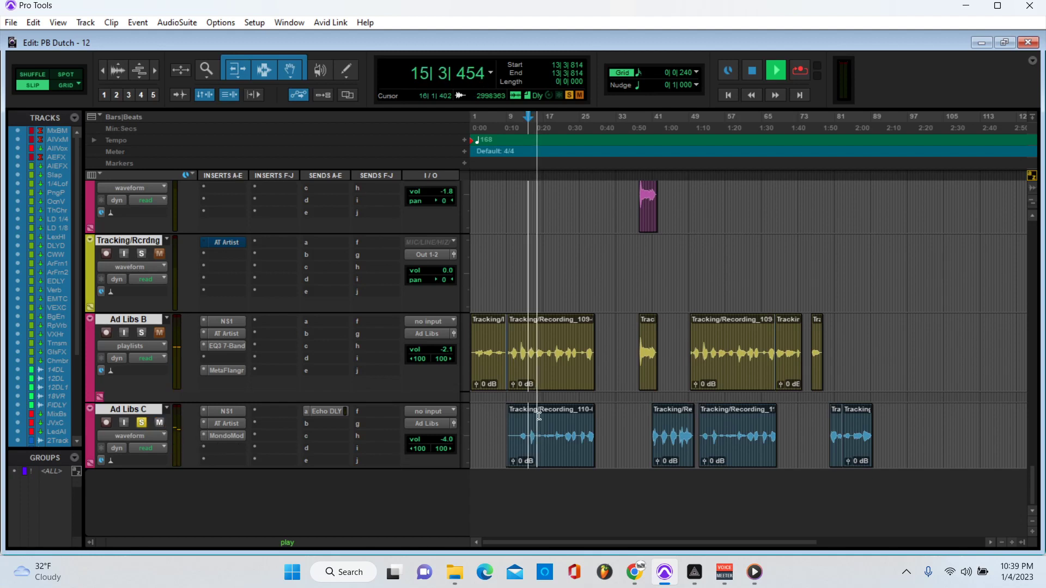
{"action": "key", "text": "space"}
Step: Play Ad Libs C from bar 21, then unsolo it and recheck its MondoMod window
{"action": "left_click", "coordinate": [562, 120]}
{"action": "key", "text": "space"}
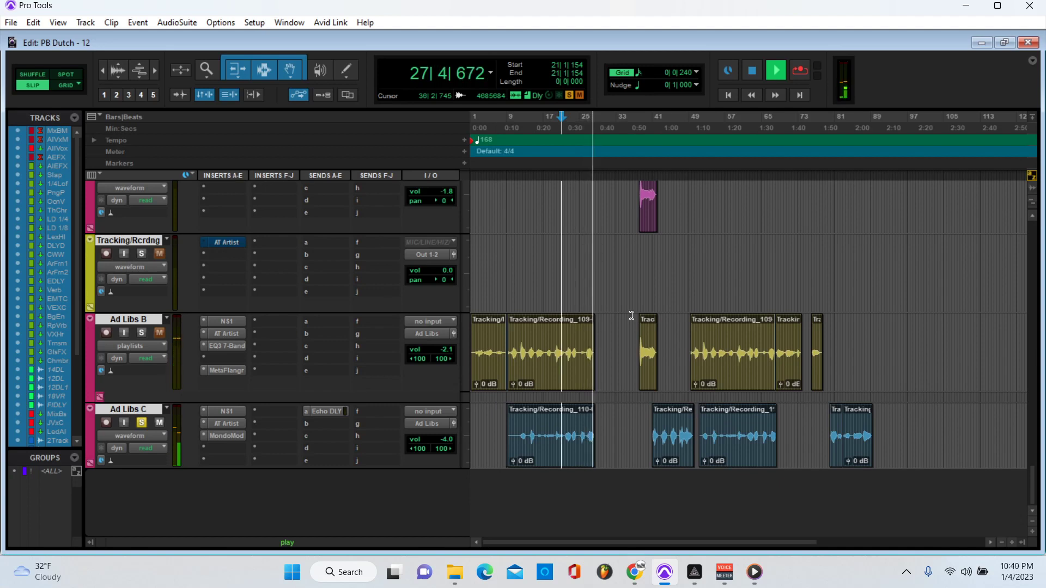
{"action": "key", "text": "space"}
{"action": "left_click", "coordinate": [142, 422]}
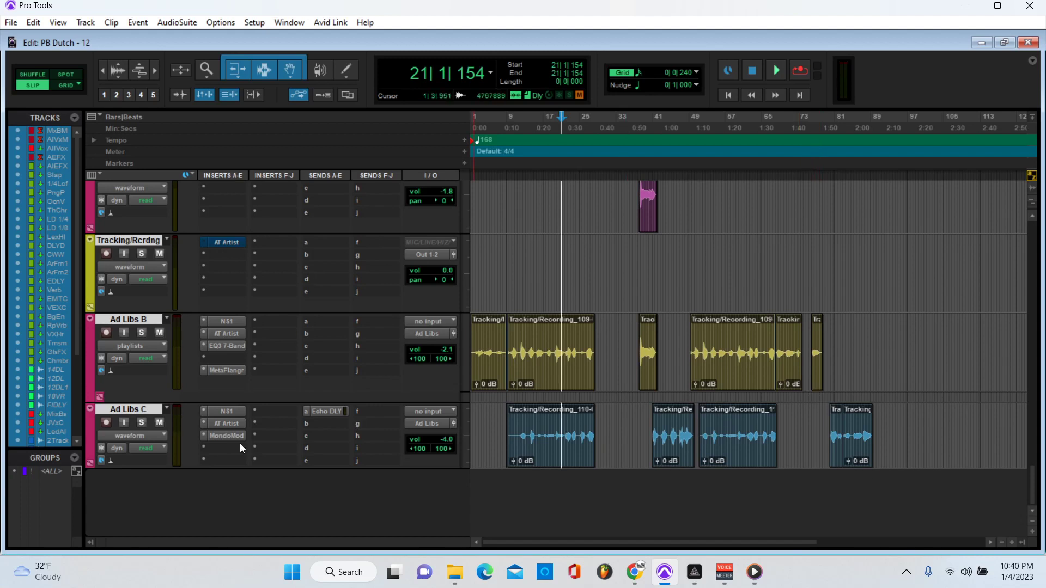
{"action": "left_click", "coordinate": [240, 436]}
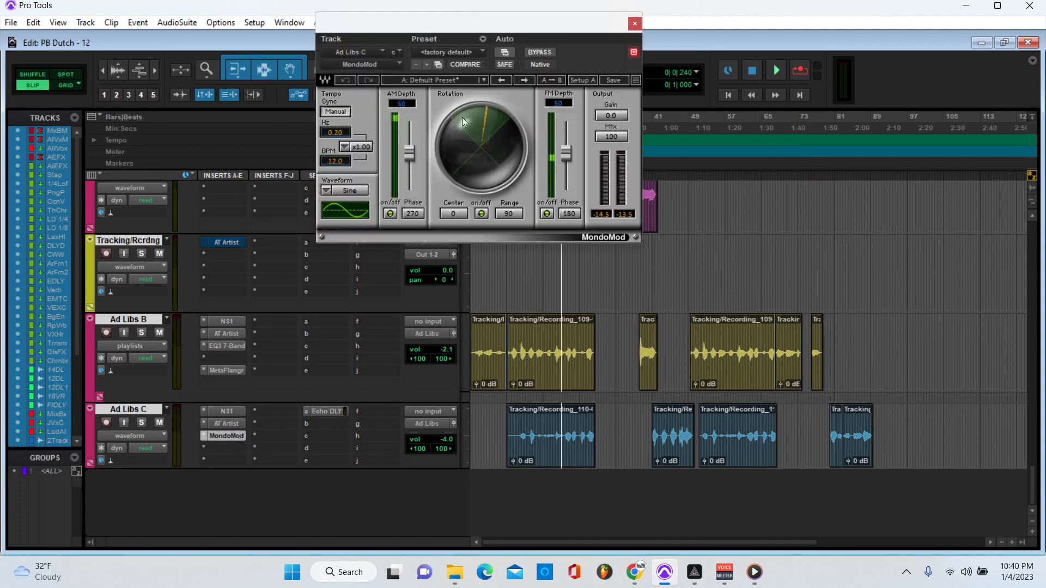
{"action": "left_click", "coordinate": [635, 24]}
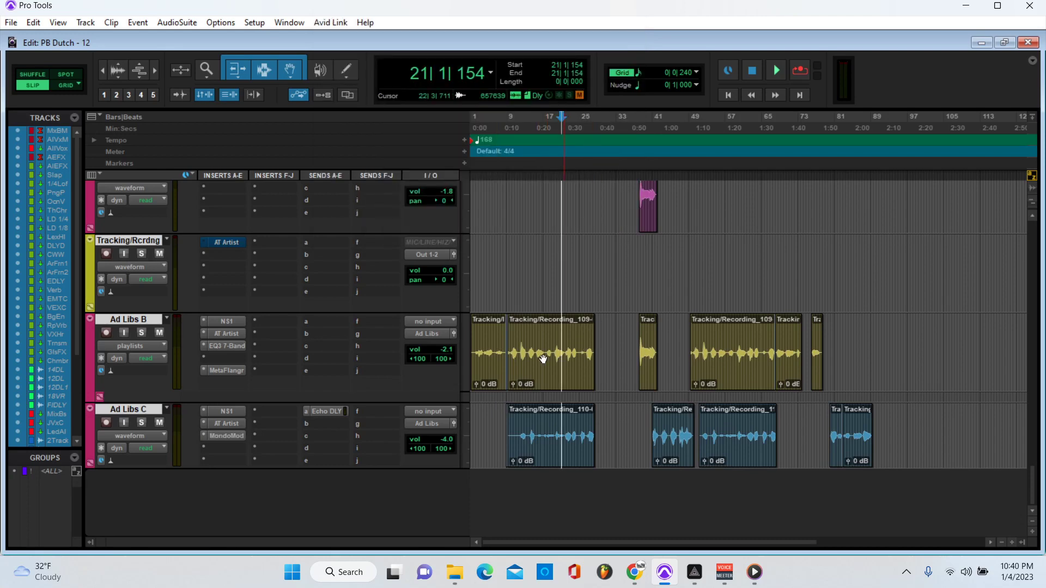
Step: Solo Ad Libs C, B and D and start playback from bar 17
{"action": "left_click", "coordinate": [142, 424]}
{"action": "left_click", "coordinate": [142, 332]}
{"action": "scroll", "coordinate": [142, 333], "scroll_direction": "up", "scroll_amount": 1}
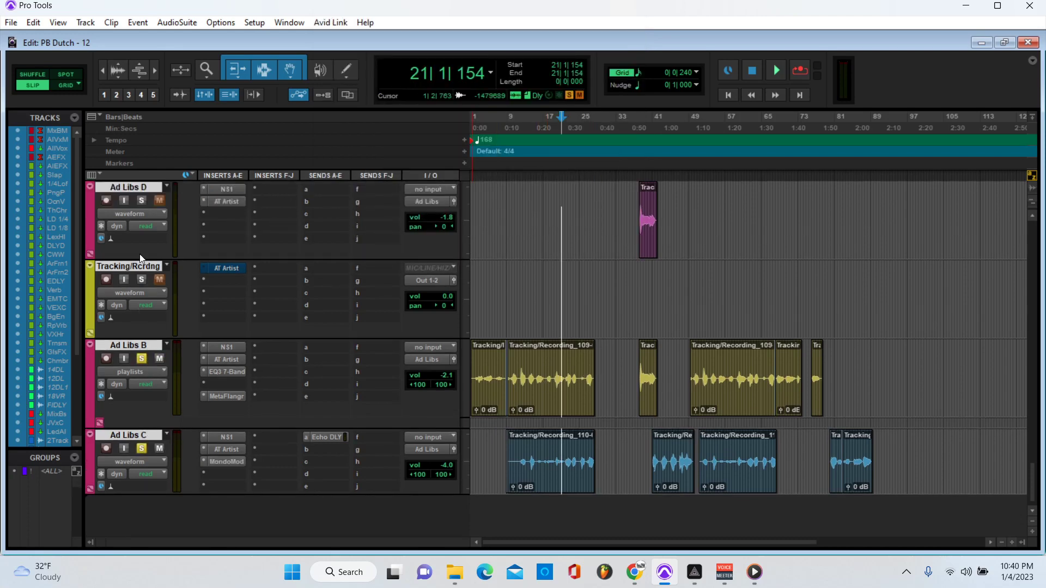
{"action": "left_click", "coordinate": [141, 196]}
{"action": "scroll", "coordinate": [536, 372], "scroll_direction": "up", "scroll_amount": 3}
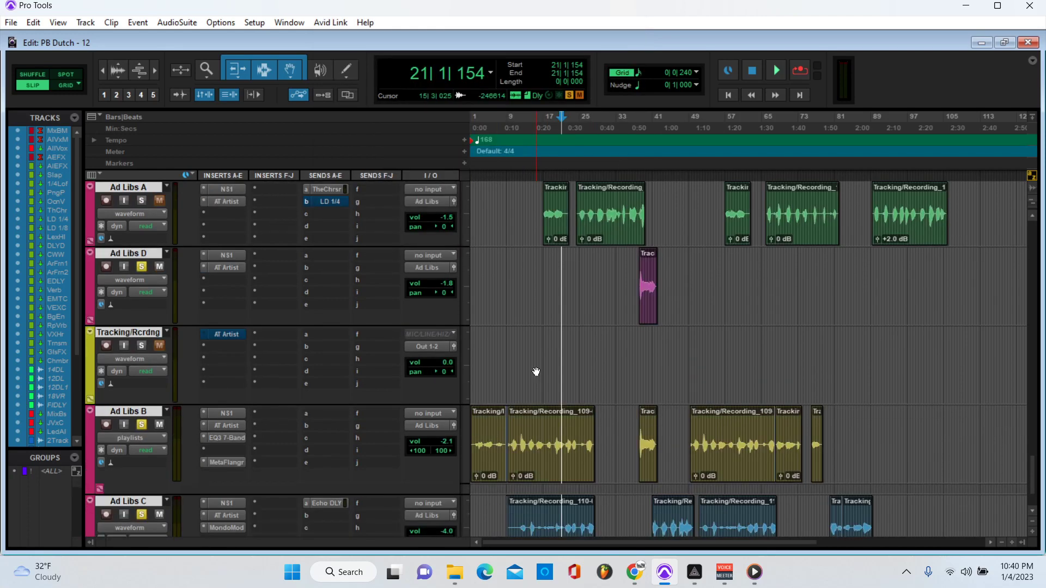
{"action": "left_click", "coordinate": [547, 148]}
{"action": "key", "text": "space"}
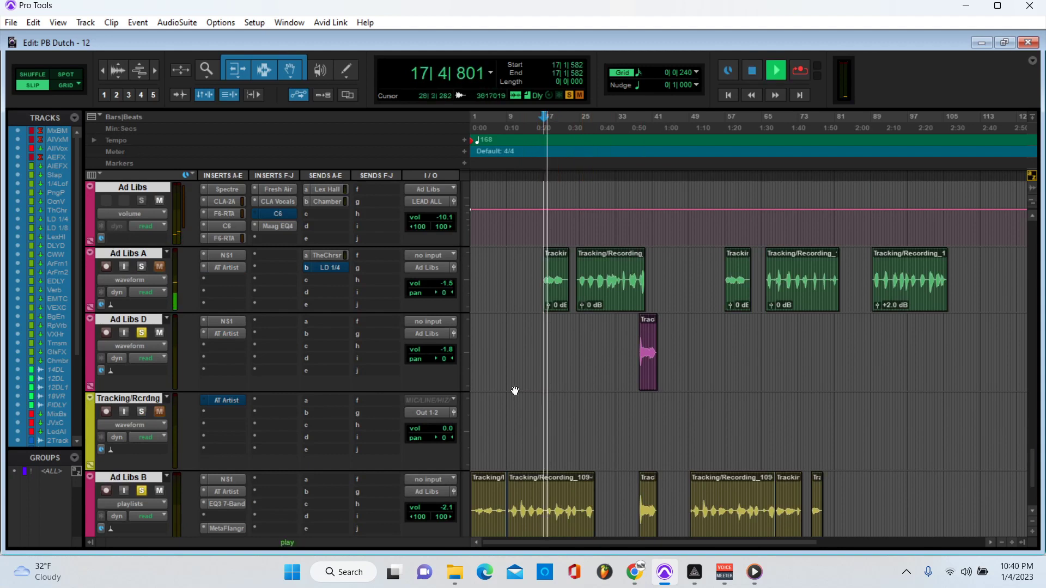
Step: Solo Ad Libs A, unsolo Ad Libs D, and replay the soloed tracks from bar 17
{"action": "left_click", "coordinate": [141, 267]}
{"action": "key", "text": "space"}
{"action": "left_click", "coordinate": [142, 333]}
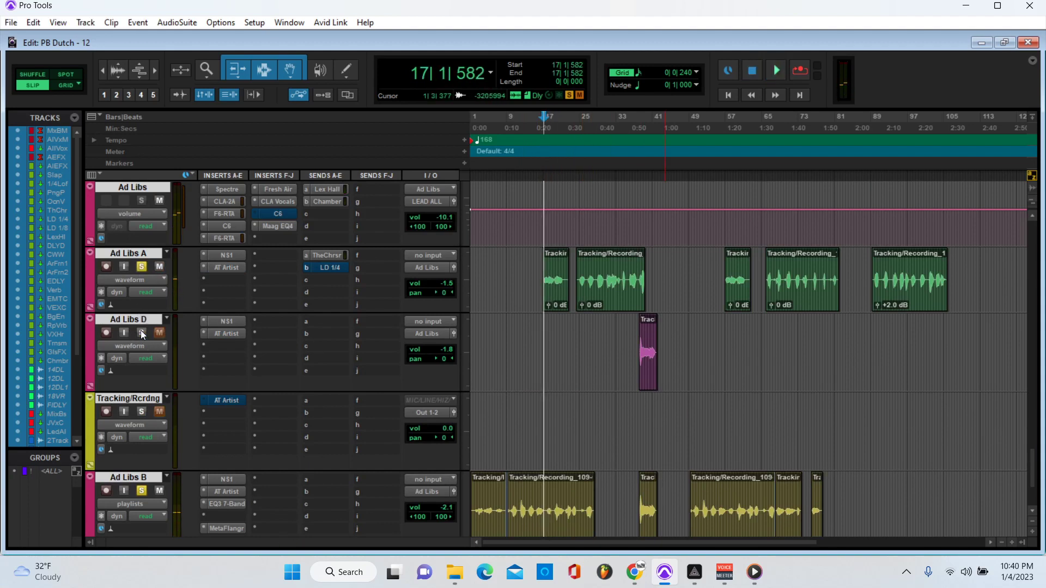
{"action": "key", "text": "space"}
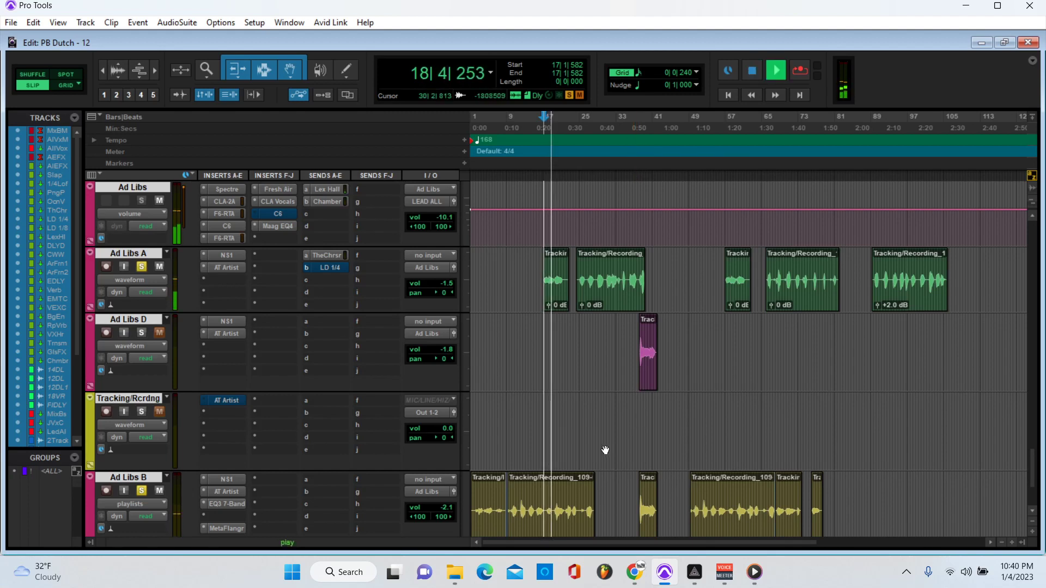
{"action": "scroll", "coordinate": [681, 444], "scroll_direction": "down", "scroll_amount": 2}
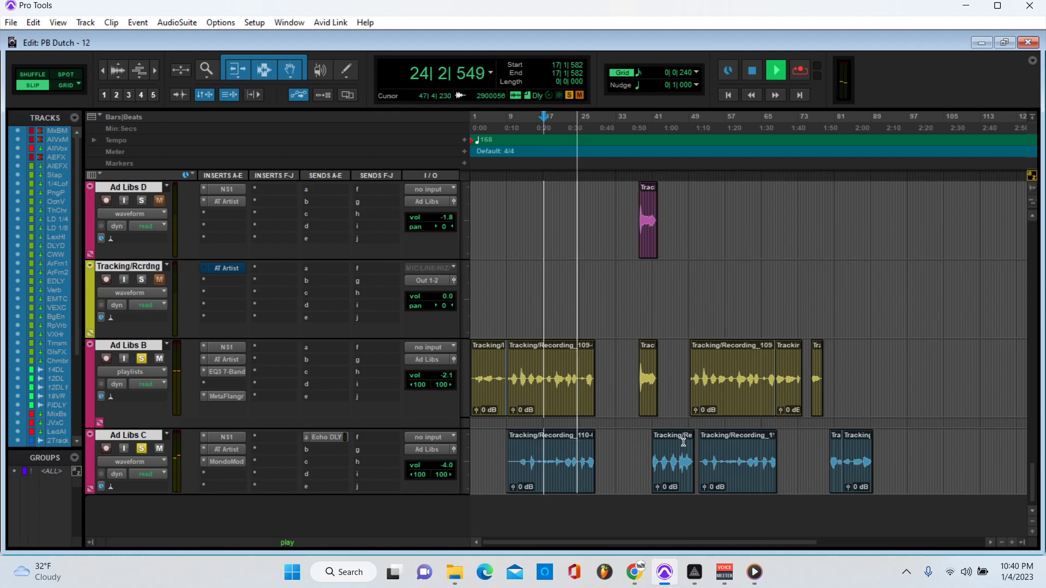
{"action": "scroll", "coordinate": [684, 444], "scroll_direction": "up", "scroll_amount": 2}
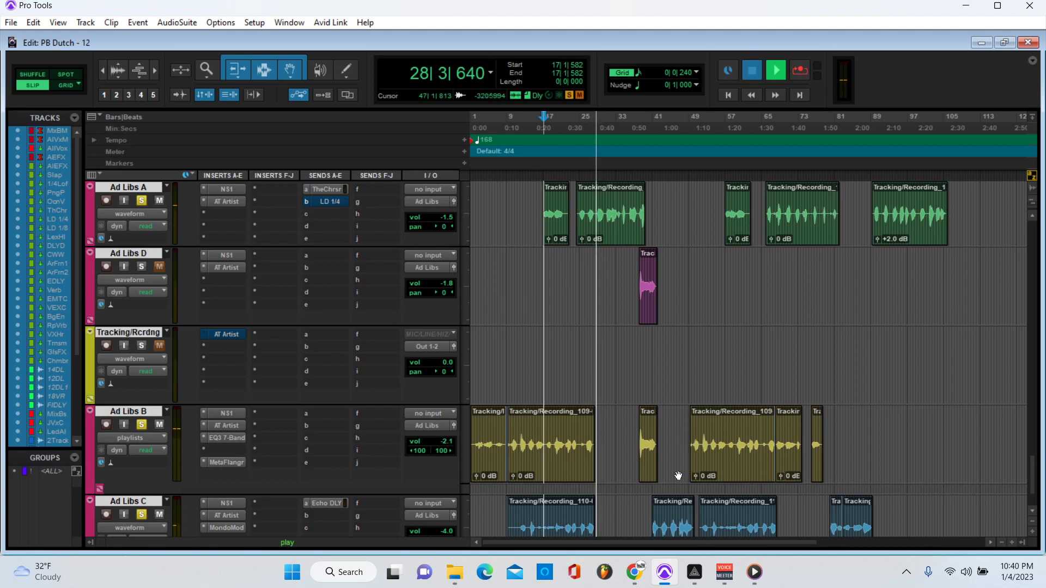
{"action": "key", "text": "space"}
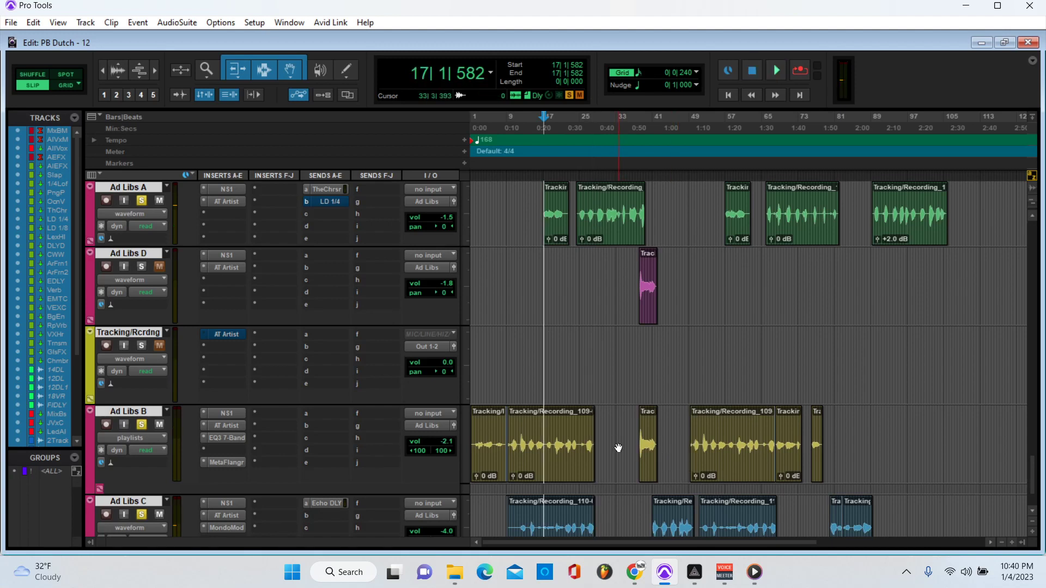
{"action": "scroll", "coordinate": [641, 426], "scroll_direction": "down", "scroll_amount": 2}
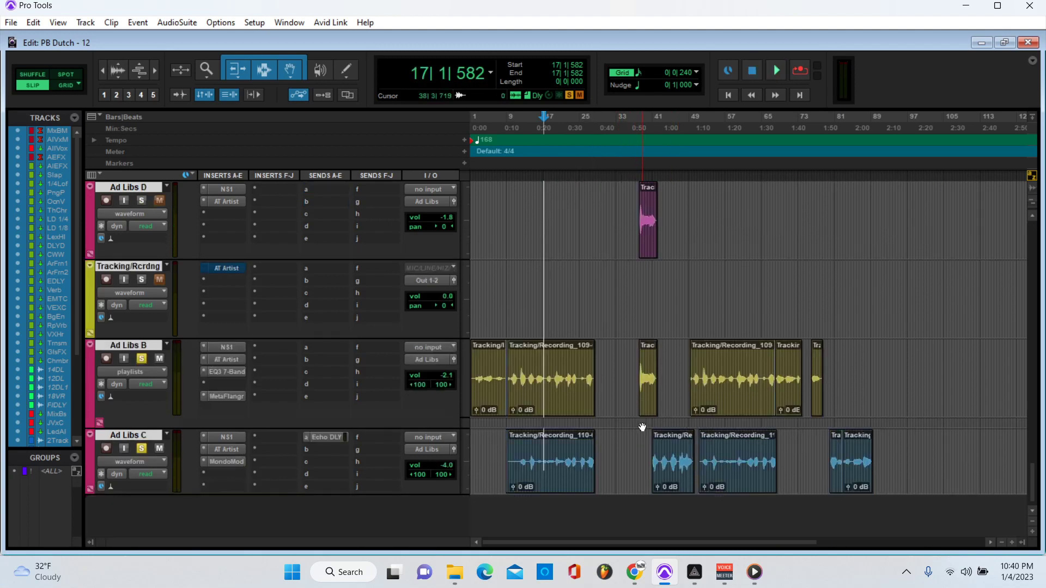
{"action": "scroll", "coordinate": [138, 374], "scroll_direction": "up", "scroll_amount": 3}
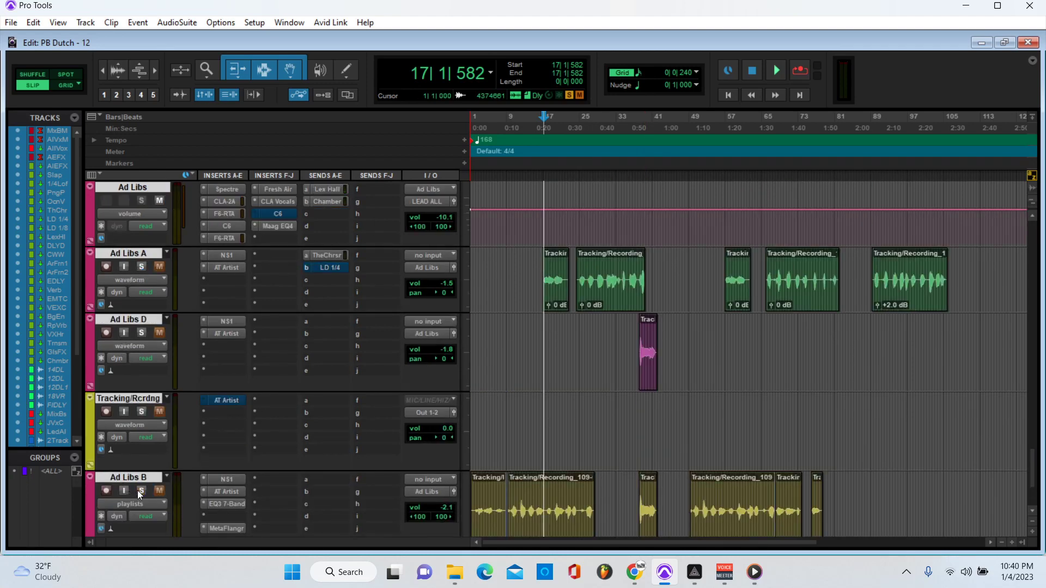
{"action": "scroll", "coordinate": [137, 490], "scroll_direction": "down", "scroll_amount": 2}
{"action": "scroll", "coordinate": [561, 417], "scroll_direction": "up", "scroll_amount": 5}
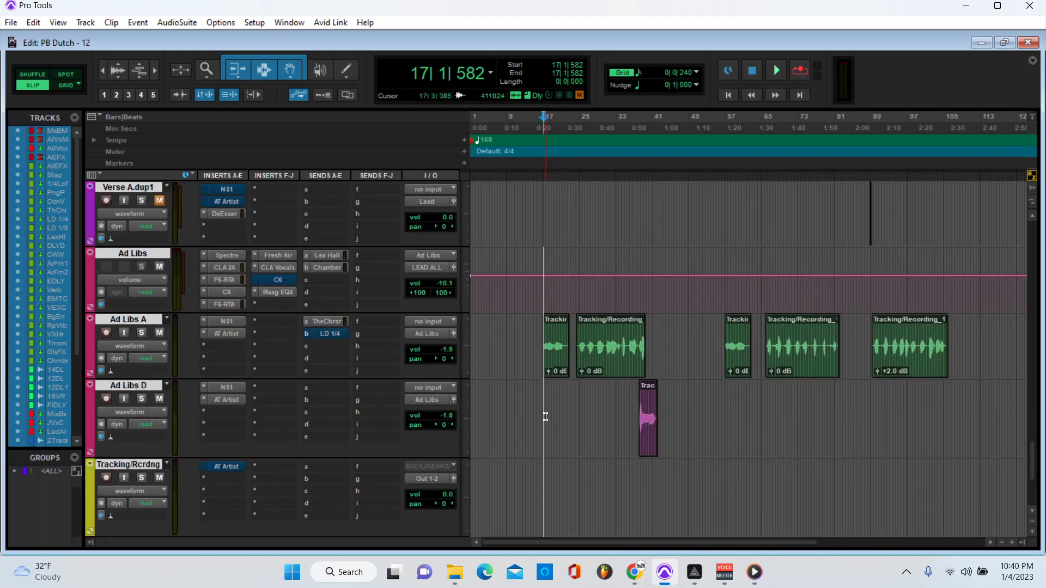
{"action": "scroll", "coordinate": [545, 431], "scroll_direction": "down", "scroll_amount": 8}
{"action": "scroll", "coordinate": [566, 283], "scroll_direction": "up", "scroll_amount": 3}
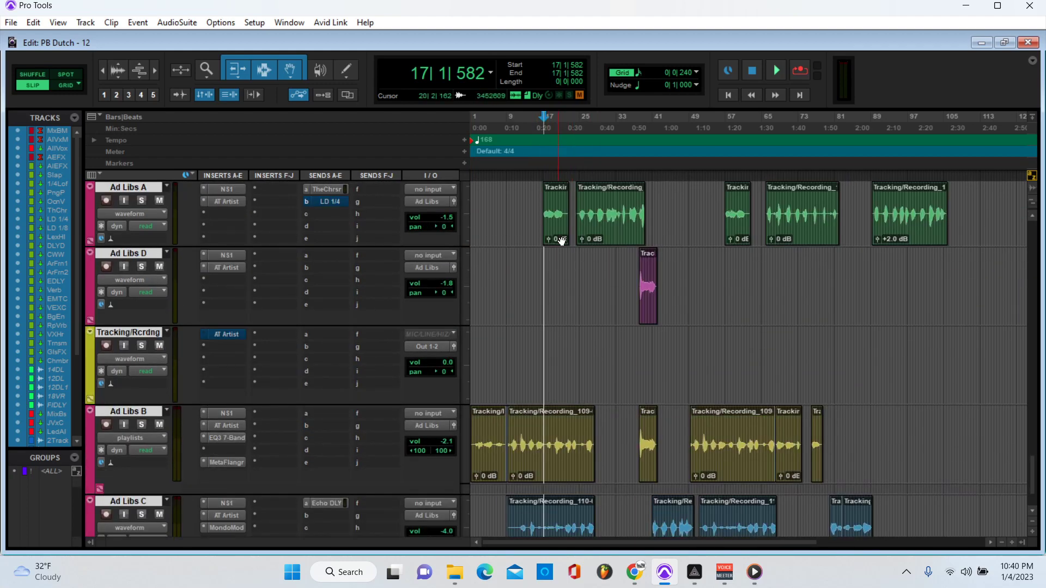
{"action": "scroll", "coordinate": [591, 350], "scroll_direction": "down", "scroll_amount": 2}
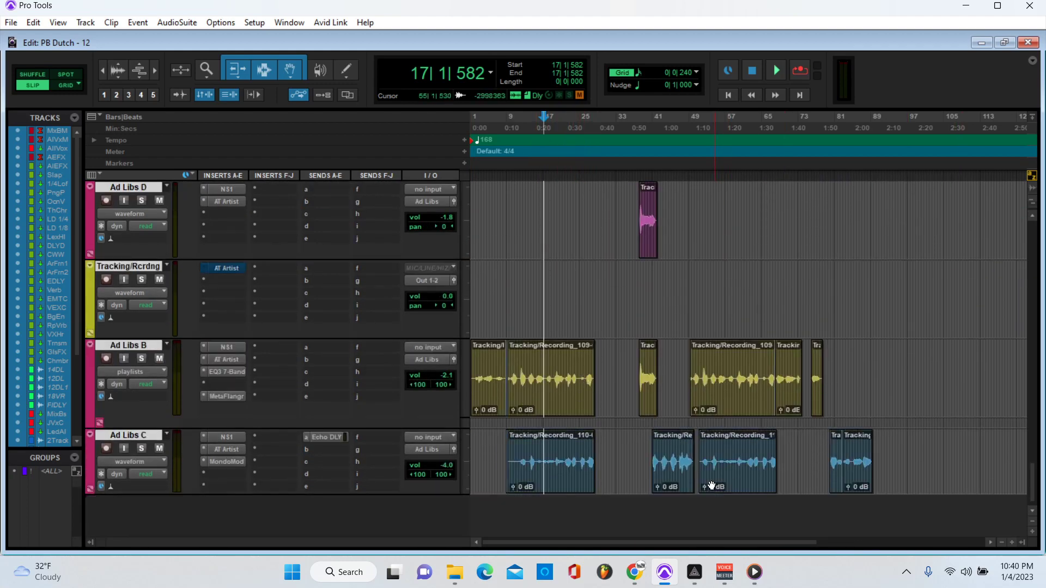
Step: Select all of Ad Libs C's clips and start playback from bar 38
{"action": "left_click_drag", "start_coordinate": [900, 456], "coordinate": [823, 463]}
{"action": "left_click_drag", "start_coordinate": [758, 473], "coordinate": [439, 465]}
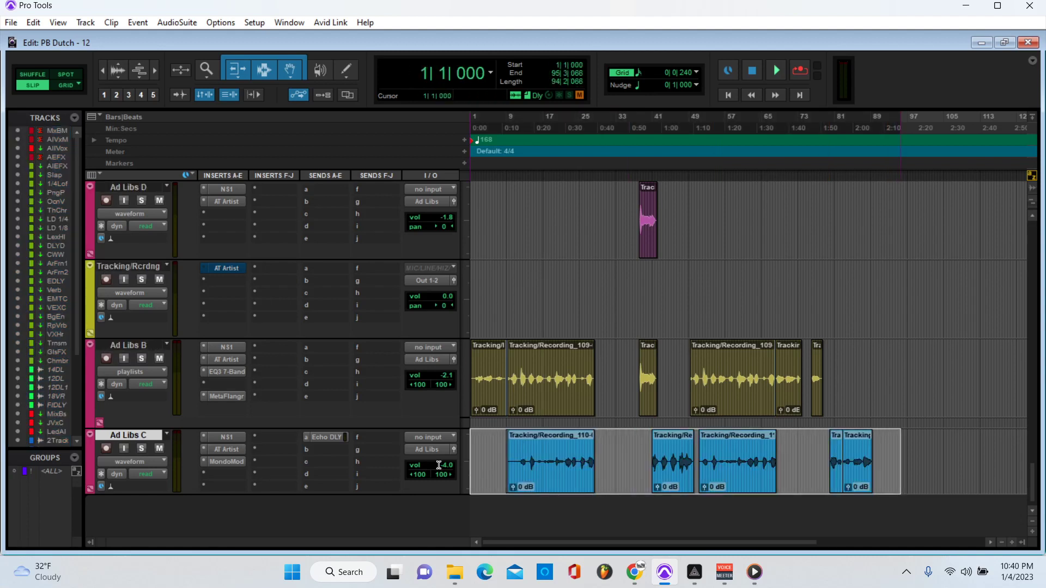
{"action": "left_click", "coordinate": [556, 127]}
{"action": "left_click", "coordinate": [659, 125]}
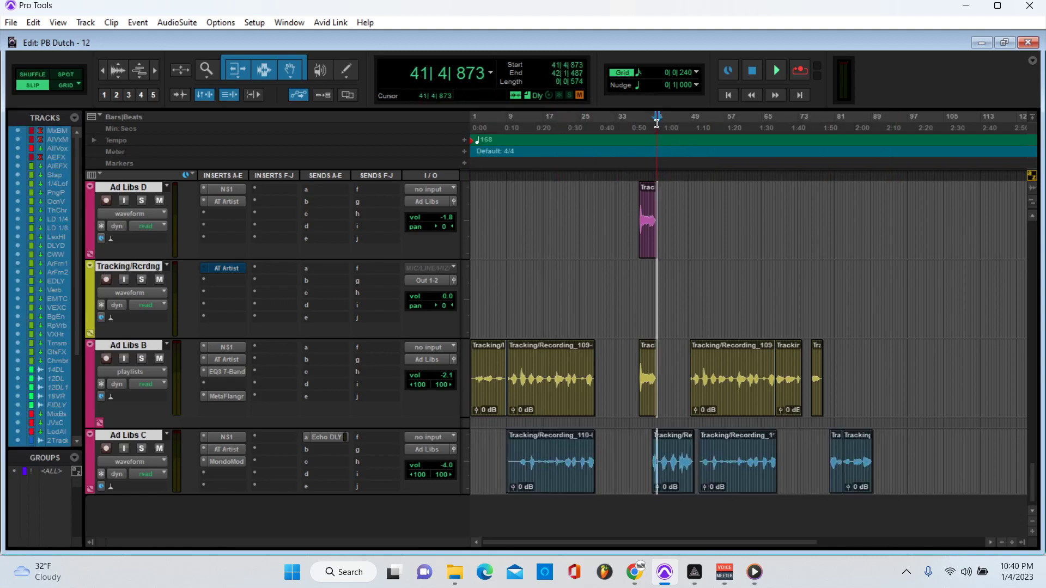
{"action": "left_click", "coordinate": [642, 126]}
{"action": "key", "text": "space"}
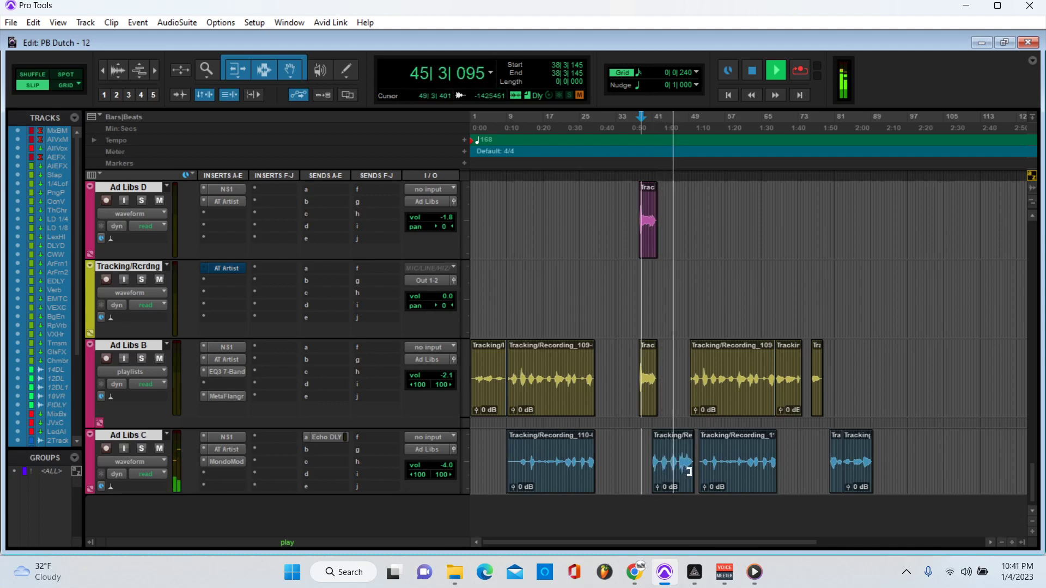
Step: Stop playback and select Ad Libs B and C back to the session start
{"action": "scroll", "coordinate": [791, 430], "scroll_direction": "up", "scroll_amount": 3}
{"action": "scroll", "coordinate": [791, 430], "scroll_direction": "down", "scroll_amount": 3}
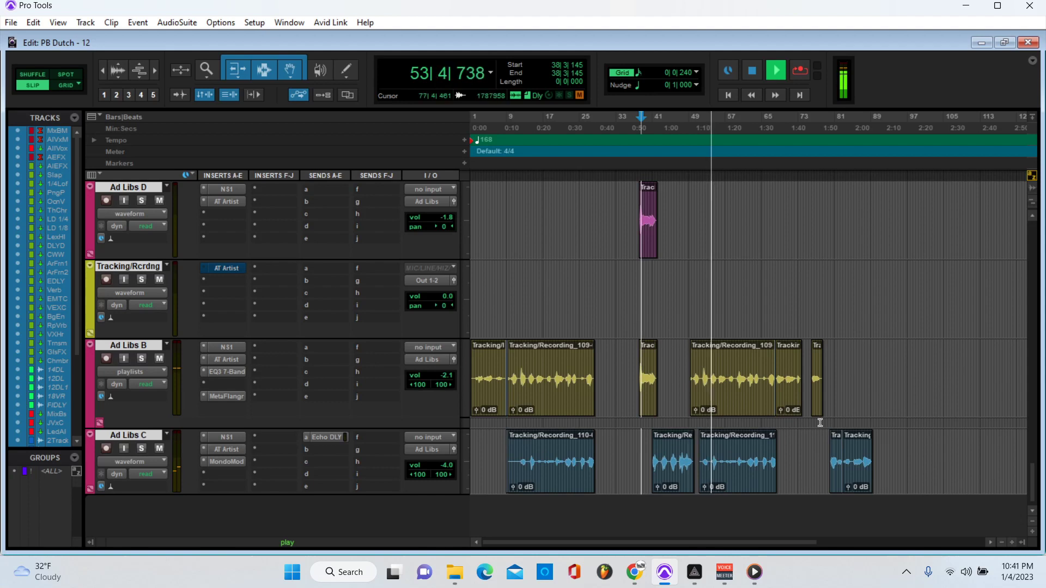
{"action": "key", "text": "space"}
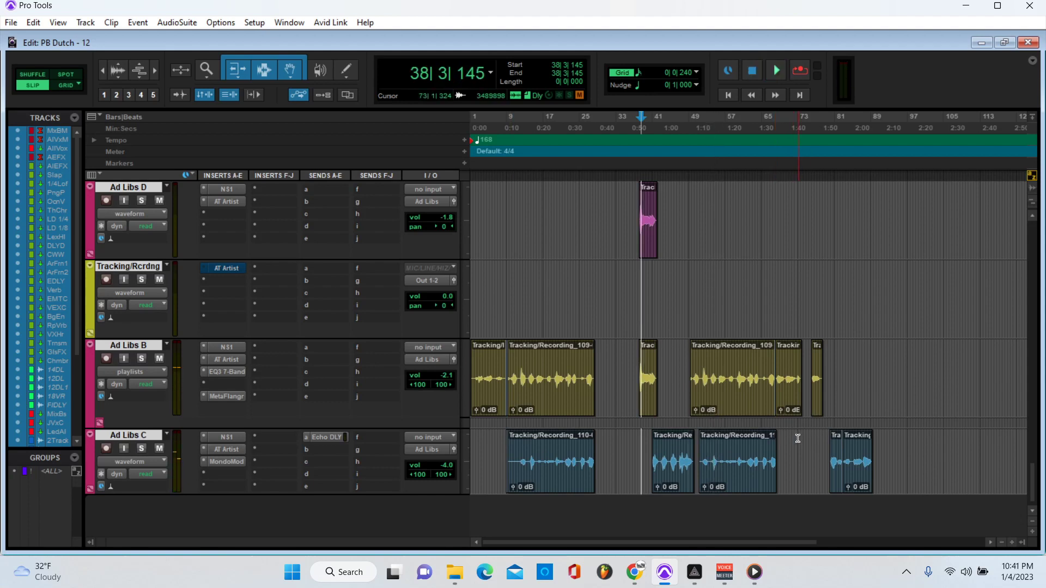
{"action": "left_click_drag", "start_coordinate": [899, 456], "coordinate": [439, 369]}
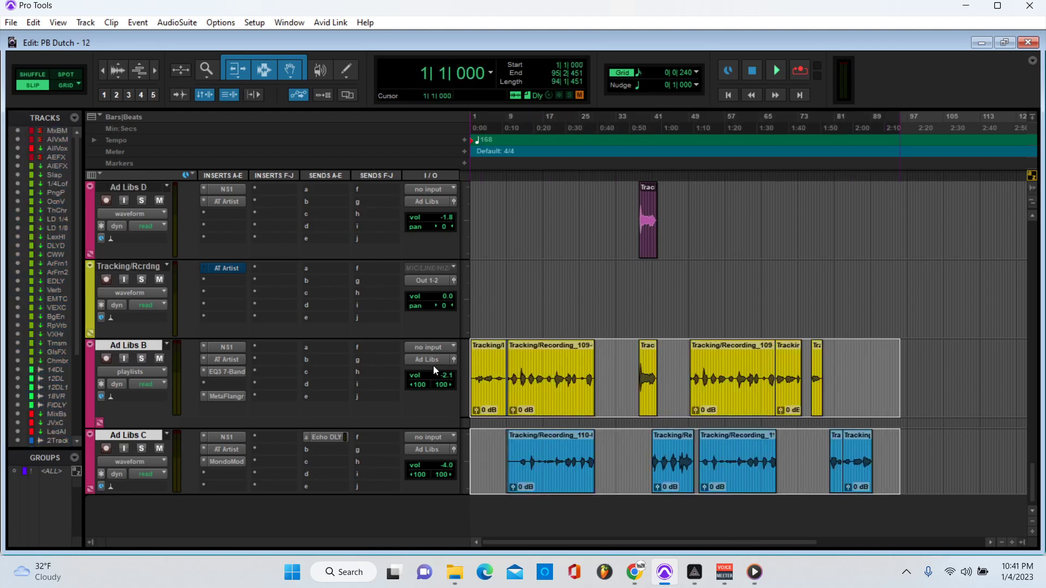
{"action": "left_click", "coordinate": [980, 355]}
{"action": "left_click_drag", "start_coordinate": [891, 463], "coordinate": [338, 249]}
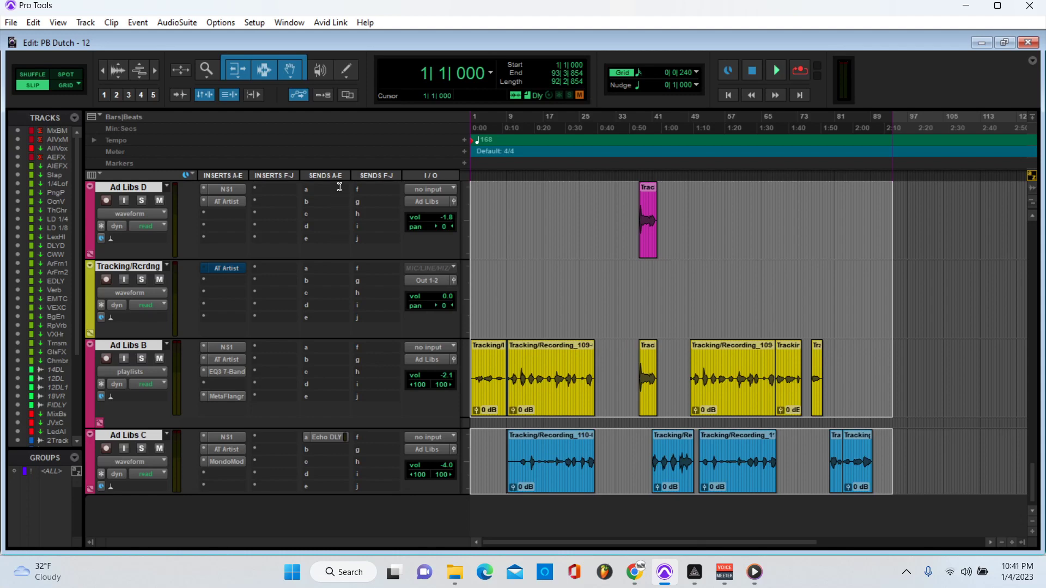
{"action": "left_click_drag", "start_coordinate": [339, 187], "coordinate": [295, 365]}
{"action": "scroll", "coordinate": [283, 361], "scroll_direction": "down", "scroll_amount": 3}
{"action": "left_click", "coordinate": [975, 457]}
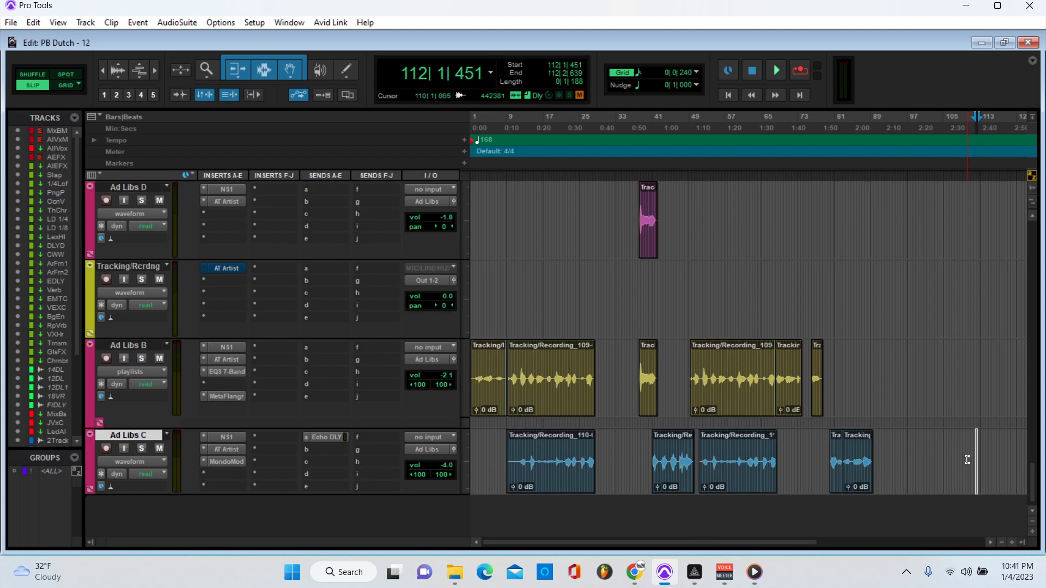
{"action": "left_click_drag", "start_coordinate": [968, 458], "coordinate": [457, 374]}
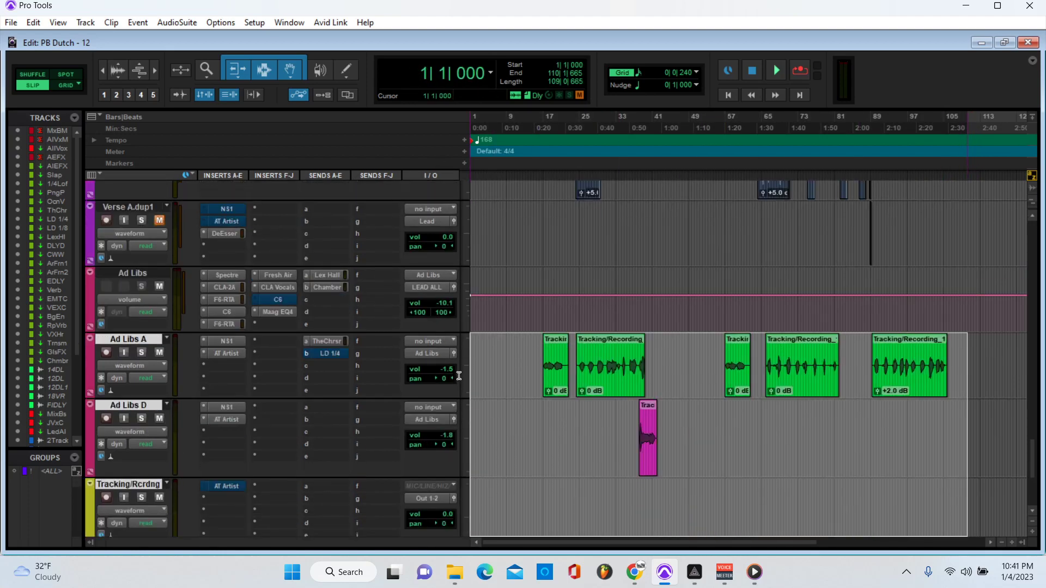
{"action": "left_click", "coordinate": [519, 452]}
{"action": "scroll", "coordinate": [521, 469], "scroll_direction": "down", "scroll_amount": 1}
{"action": "scroll", "coordinate": [522, 470], "scroll_direction": "down", "scroll_amount": 3}
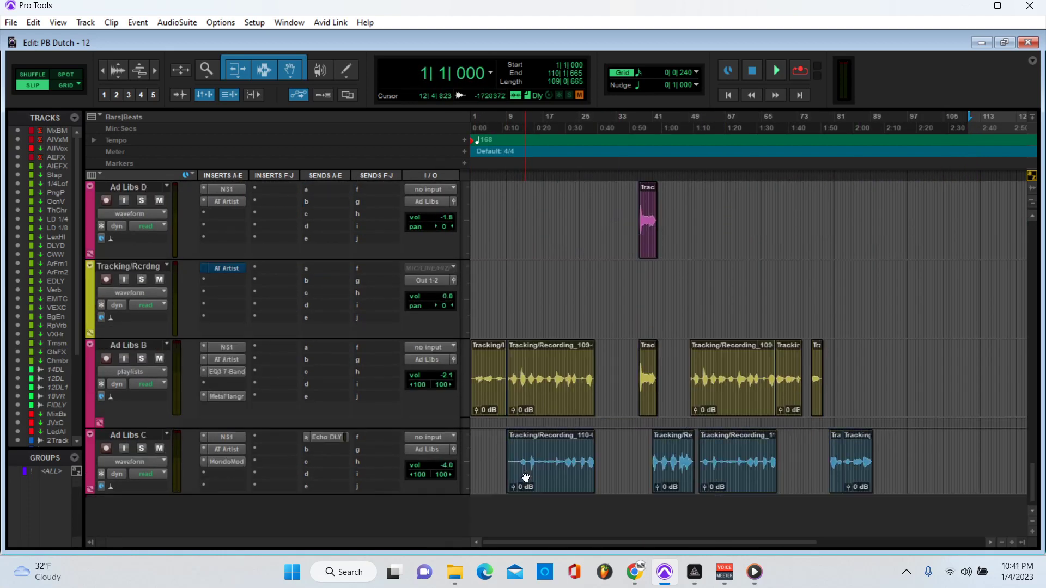
{"action": "scroll", "coordinate": [555, 462], "scroll_direction": "up", "scroll_amount": 3}
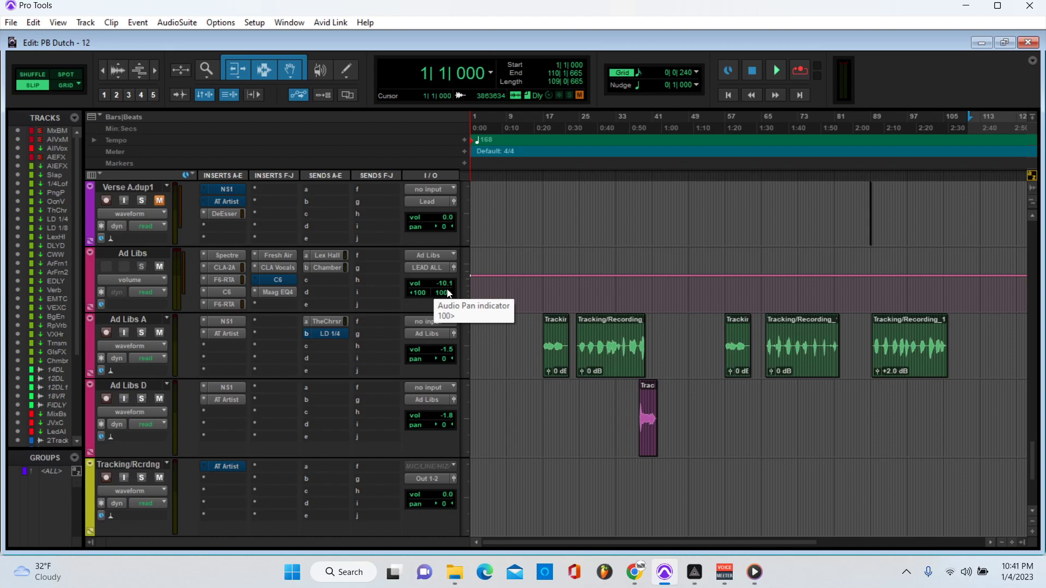
{"action": "scroll", "coordinate": [595, 339], "scroll_direction": "down", "scroll_amount": 5}
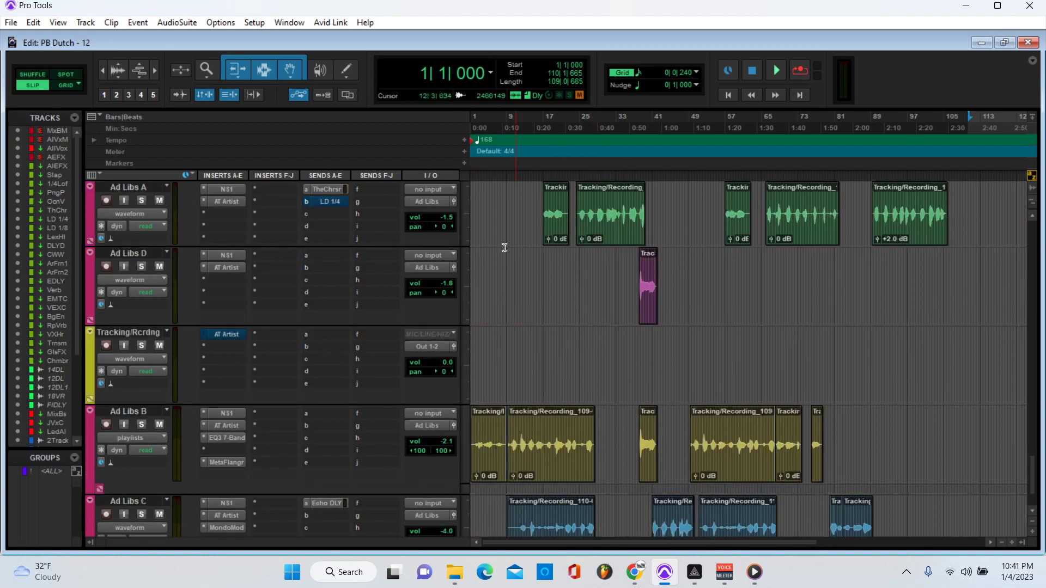
{"action": "scroll", "coordinate": [703, 362], "scroll_direction": "down", "scroll_amount": 3}
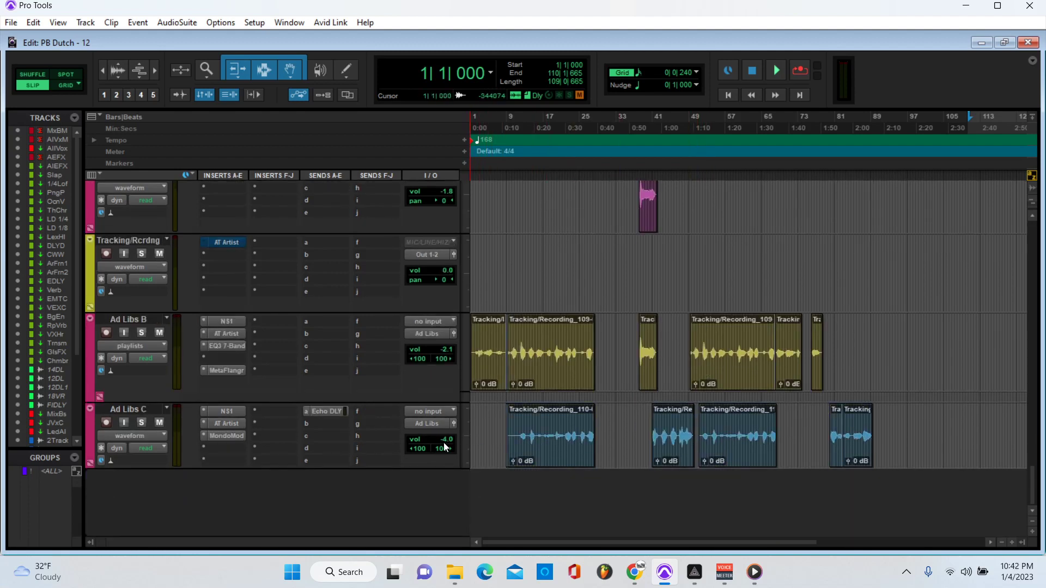
{"action": "left_click", "coordinate": [231, 435]}
{"action": "scroll", "coordinate": [446, 393], "scroll_direction": "up", "scroll_amount": 10}
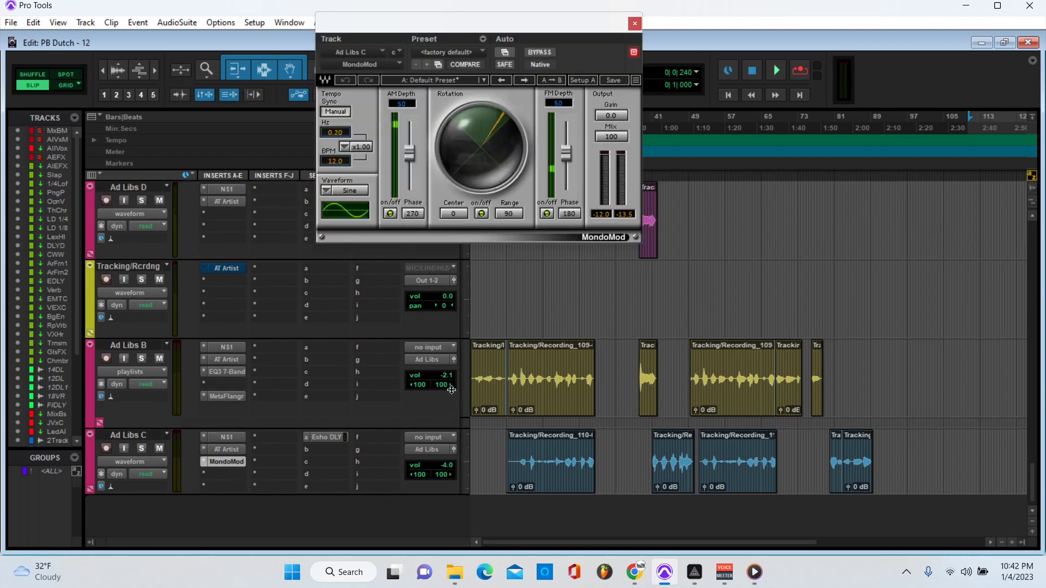
{"action": "scroll", "coordinate": [602, 467], "scroll_direction": "down", "scroll_amount": 5}
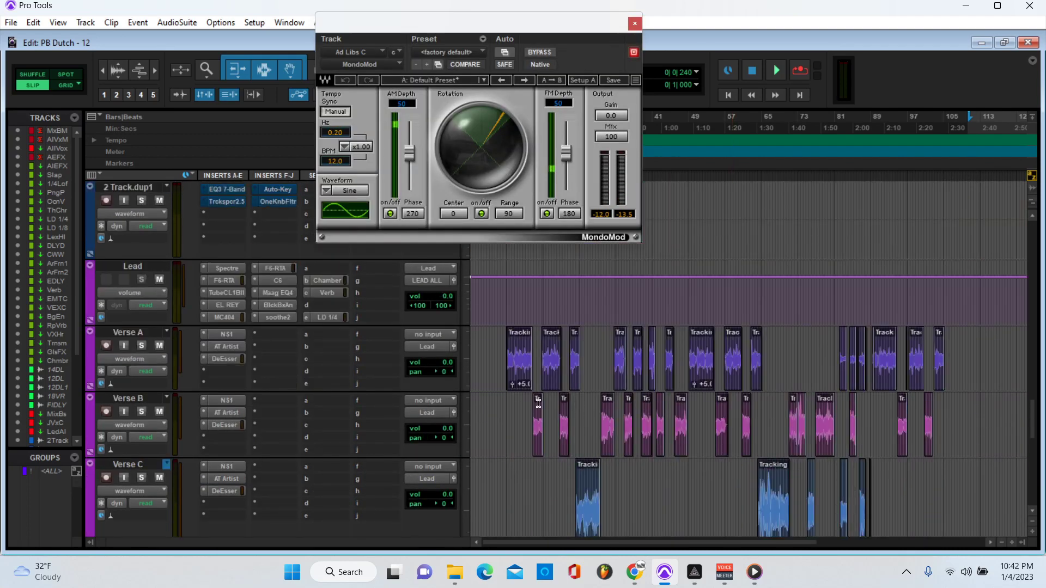
{"action": "scroll", "coordinate": [597, 428], "scroll_direction": "down", "scroll_amount": 10}
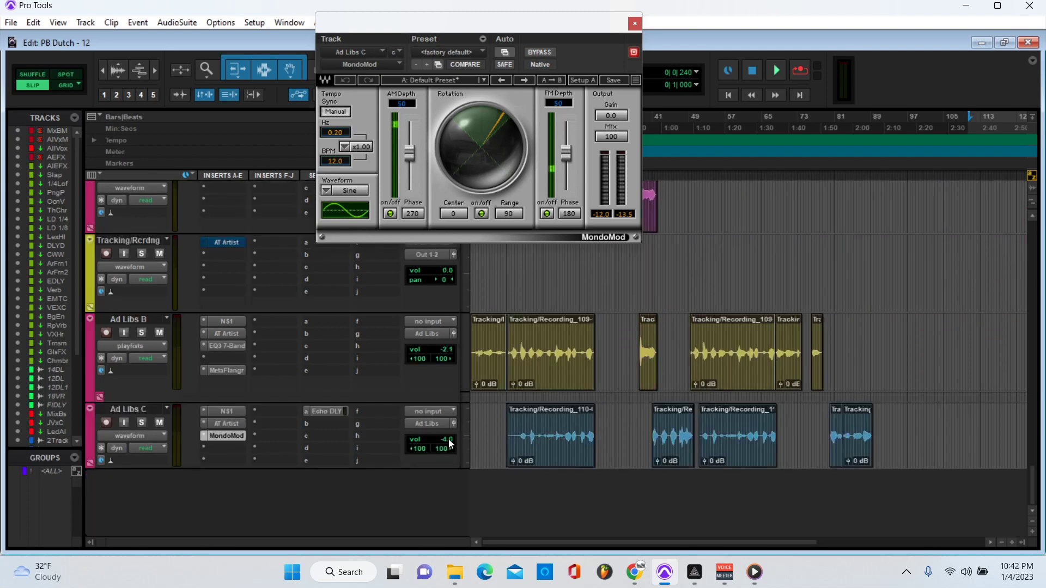
{"action": "left_click", "coordinate": [635, 23]}
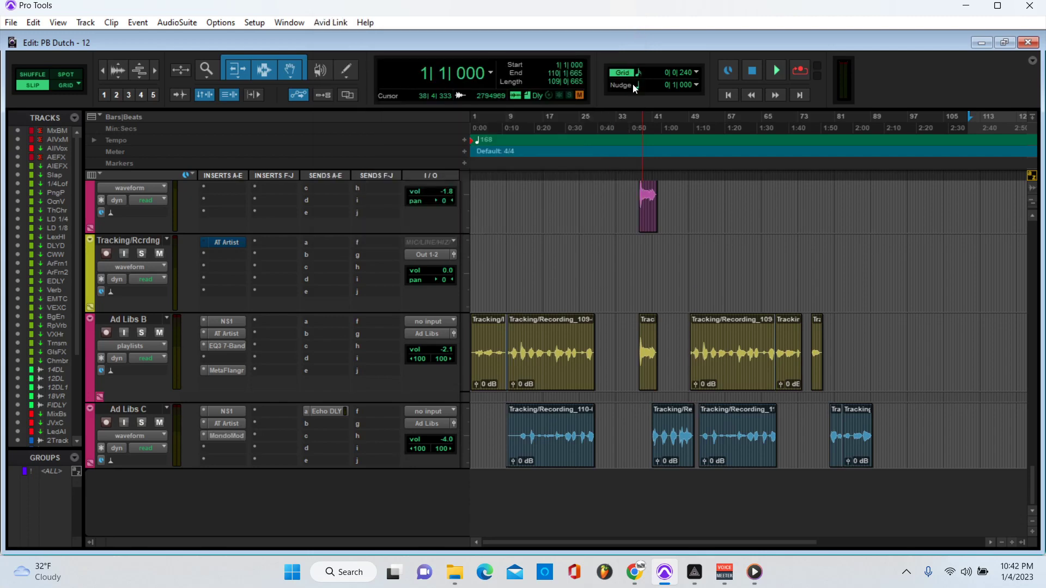
{"action": "scroll", "coordinate": [707, 329], "scroll_direction": "up", "scroll_amount": 4}
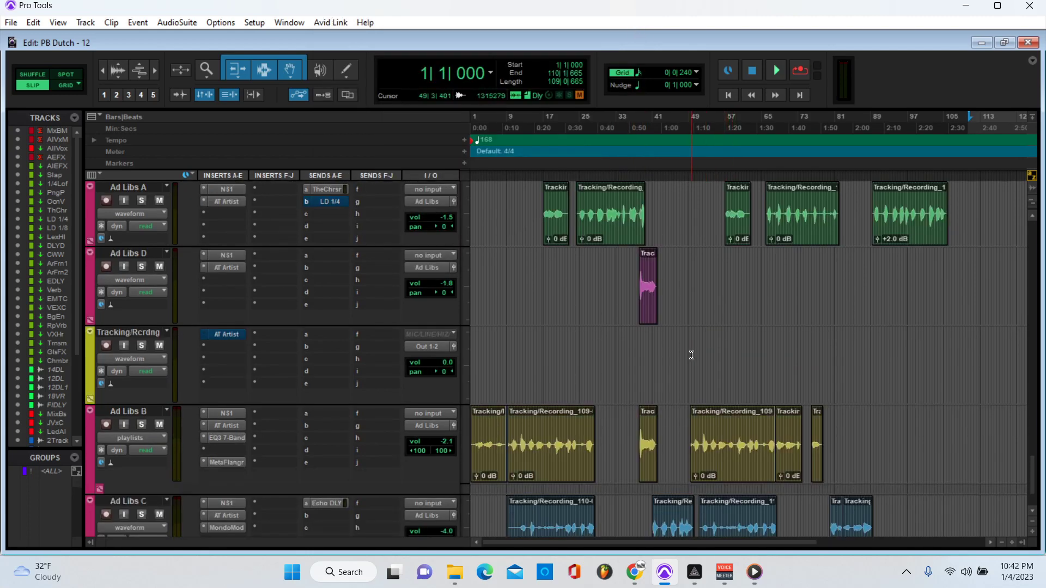
Step: Solo Ad Libs D, audition it from bar 38, and open its Auto-Tune Artist settings
{"action": "left_click_drag", "start_coordinate": [683, 287], "coordinate": [598, 285]}
{"action": "left_click", "coordinate": [636, 135]}
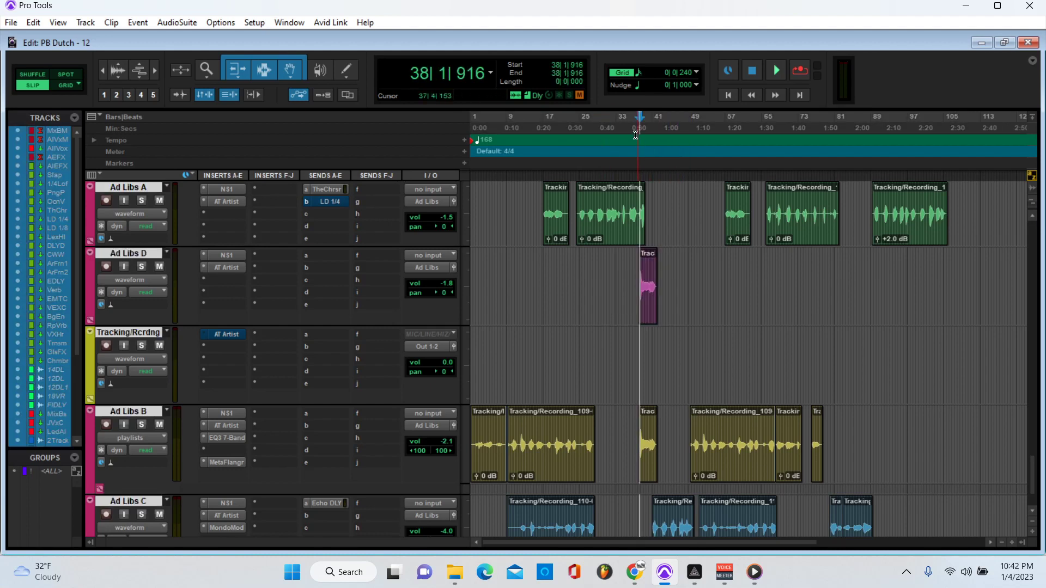
{"action": "left_click", "coordinate": [144, 266]}
{"action": "key", "text": "space"}
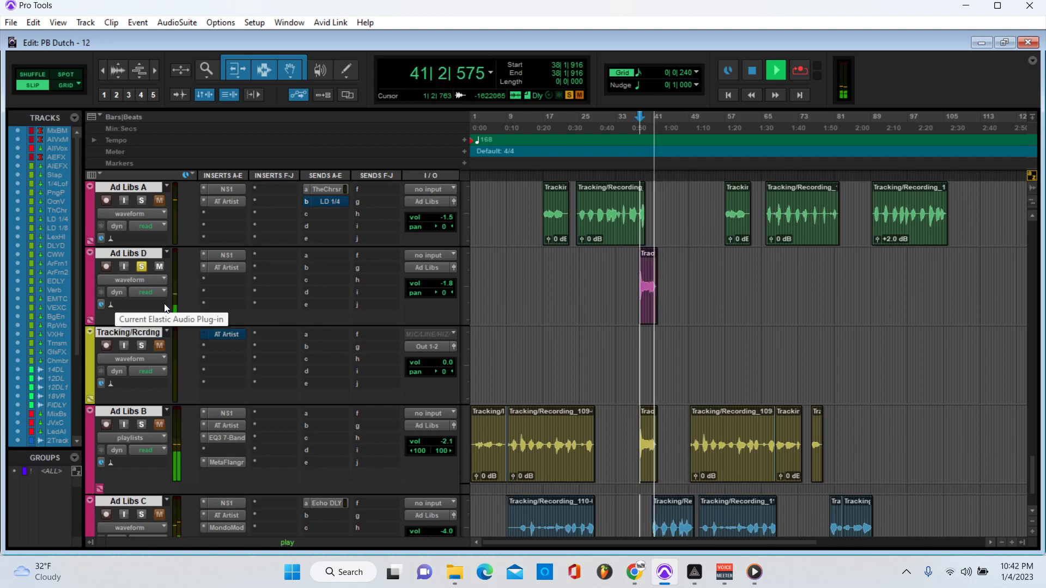
{"action": "key", "text": "space"}
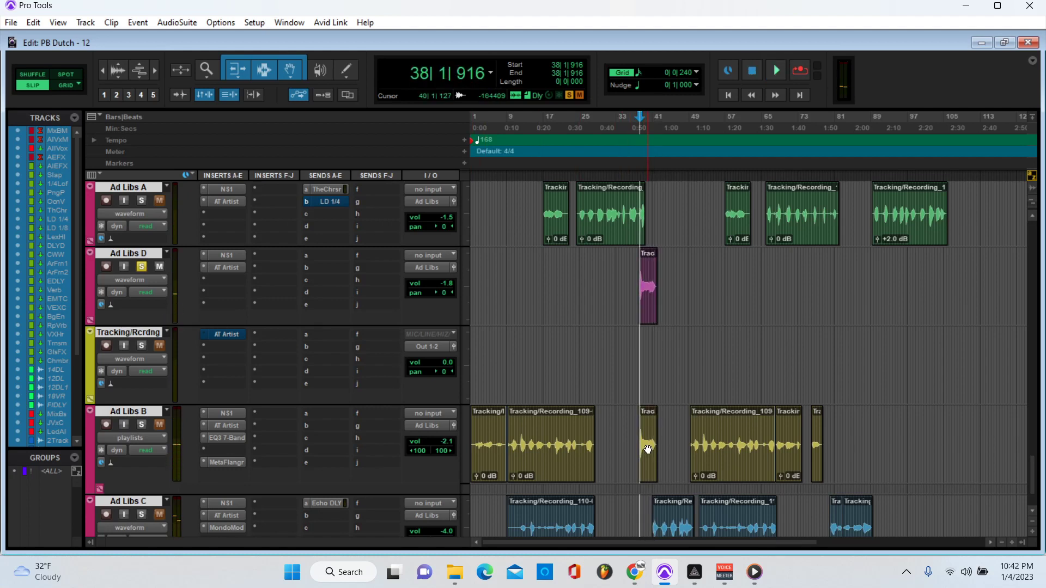
{"action": "left_click", "coordinate": [228, 268]}
Step: Move Ad Libs D's Auto-Tune Artist window aside, check G minor and retune speed 8, then close it
{"action": "left_click_drag", "start_coordinate": [621, 30], "coordinate": [406, 23]}
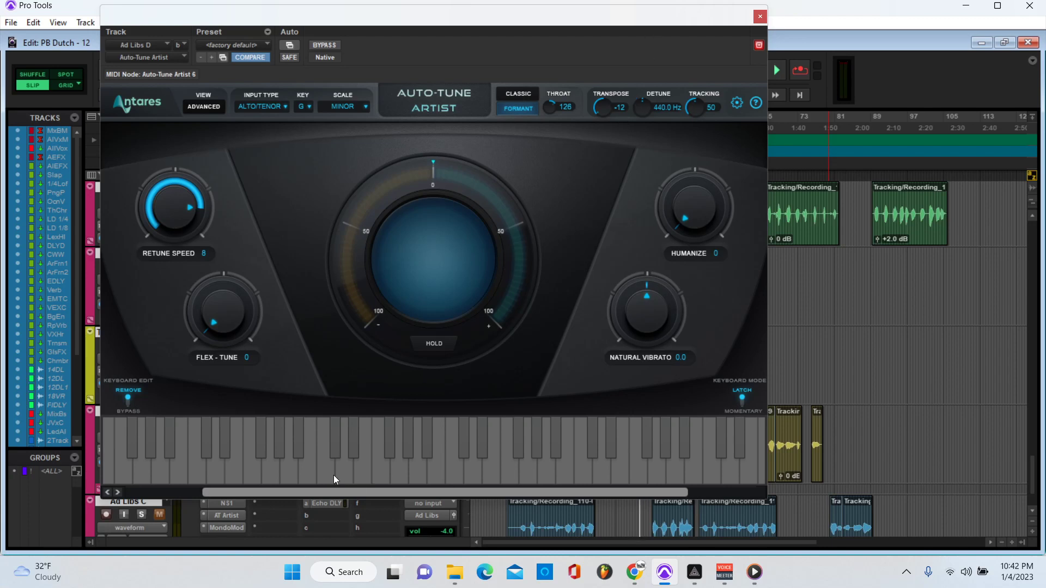
{"action": "left_click", "coordinate": [760, 17]}
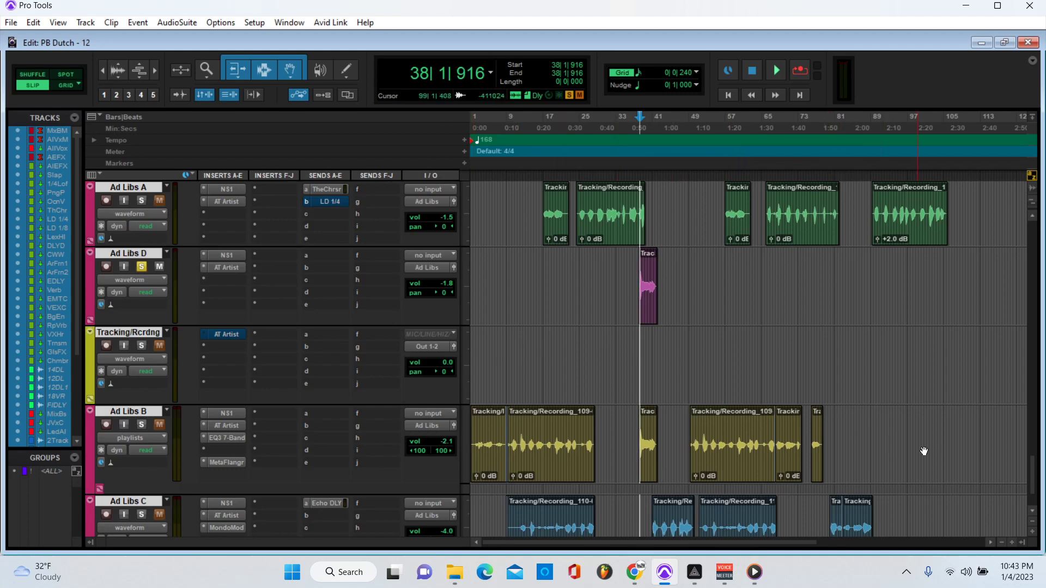
Step: Clear the bars 74–112 selection and collapse the cursor to bar 13 on Ad Libs D
{"action": "left_click_drag", "start_coordinate": [978, 438], "coordinate": [795, 353]}
{"action": "key", "text": "Return"}
{"action": "scroll", "coordinate": [887, 341], "scroll_direction": "down", "scroll_amount": 3}
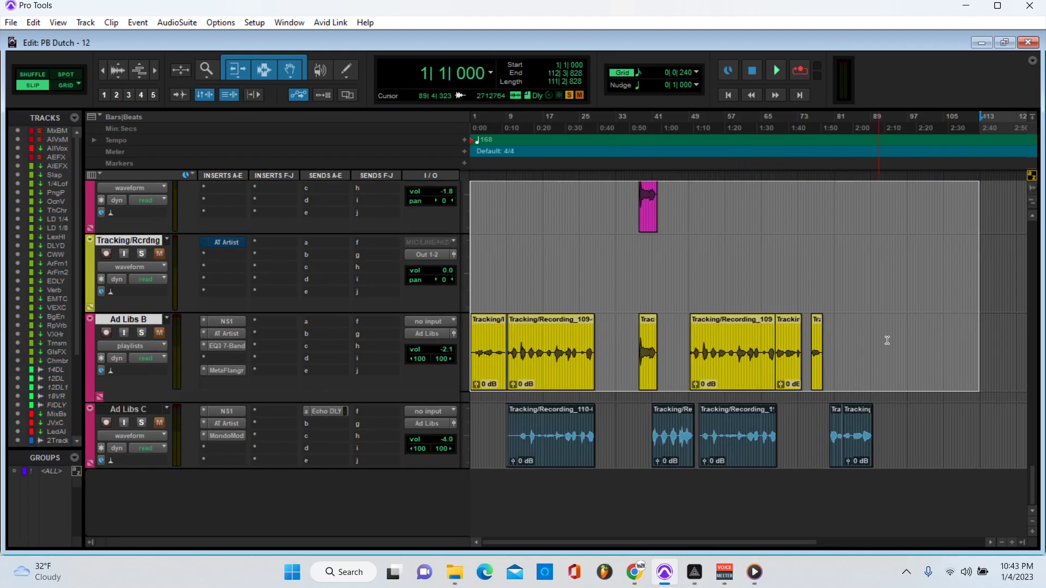
{"action": "left_click_drag", "start_coordinate": [937, 444], "coordinate": [401, 340]}
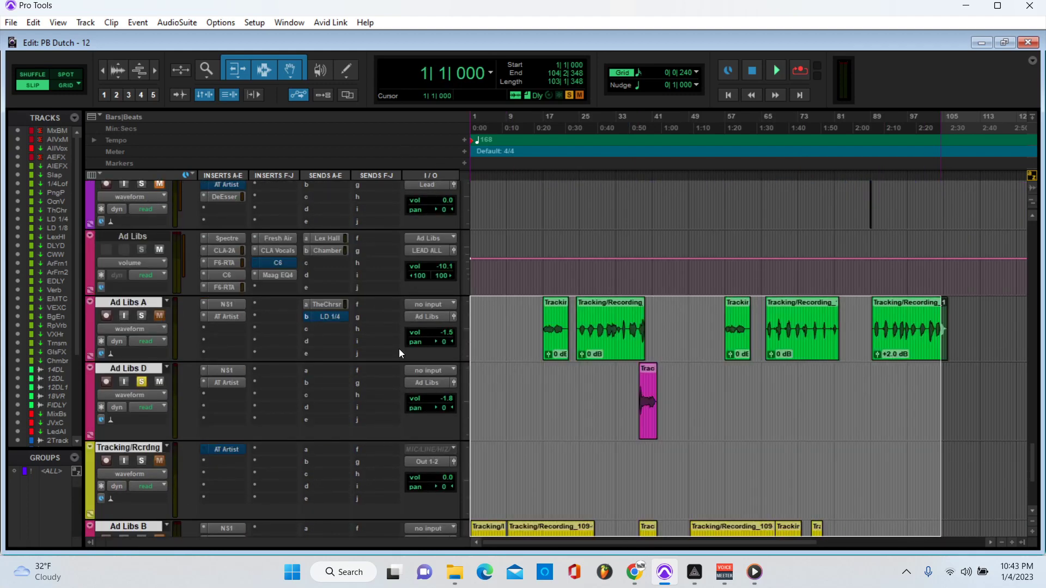
{"action": "left_click", "coordinate": [528, 381]}
Step: Place the playback start at 22|3|136 on the Ad Libs D track
{"action": "scroll", "coordinate": [527, 376], "scroll_direction": "down", "scroll_amount": 1}
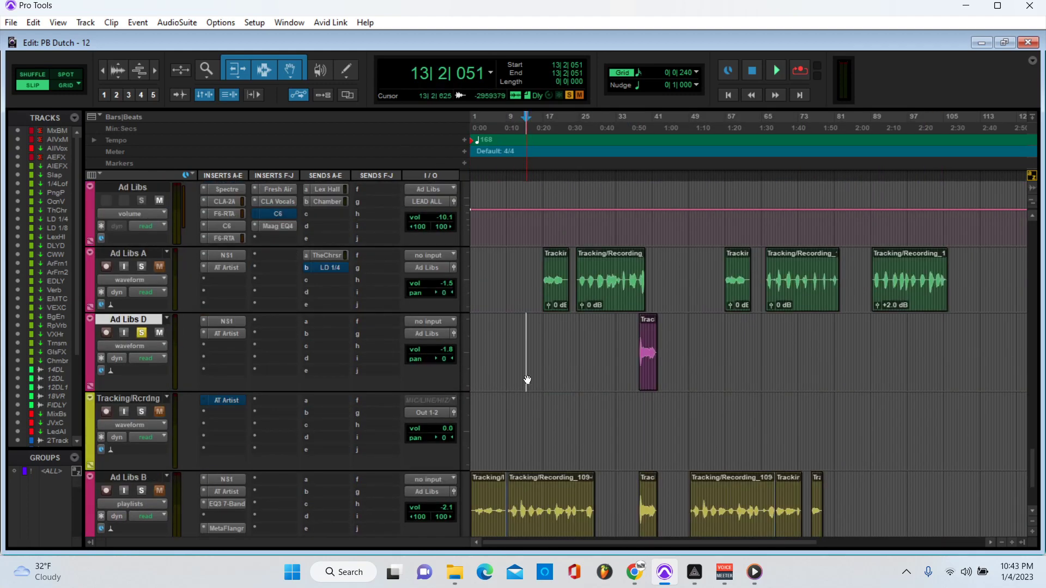
{"action": "scroll", "coordinate": [526, 375], "scroll_direction": "down", "scroll_amount": 1}
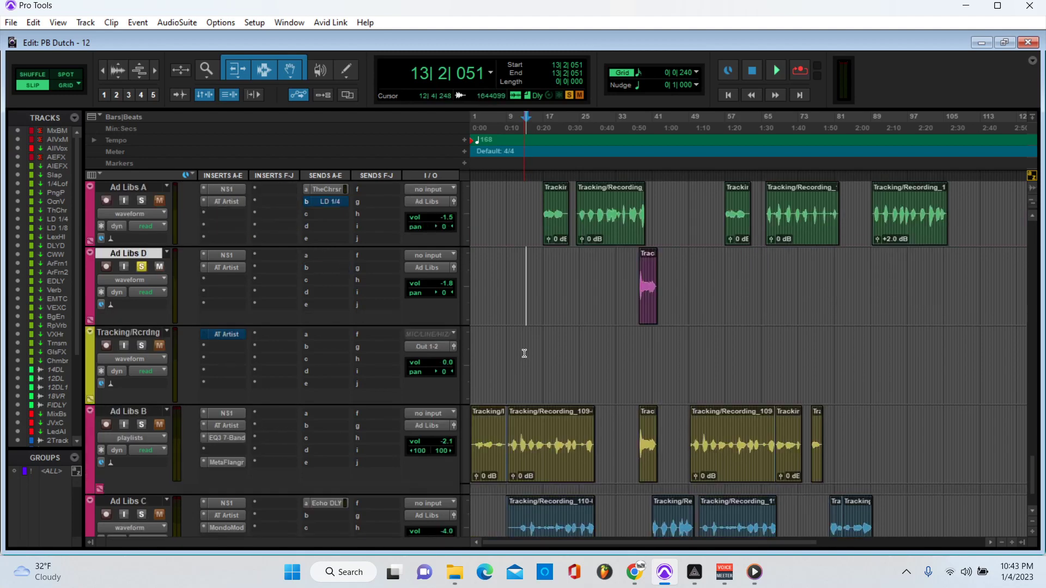
{"action": "scroll", "coordinate": [545, 352], "scroll_direction": "down", "scroll_amount": 1}
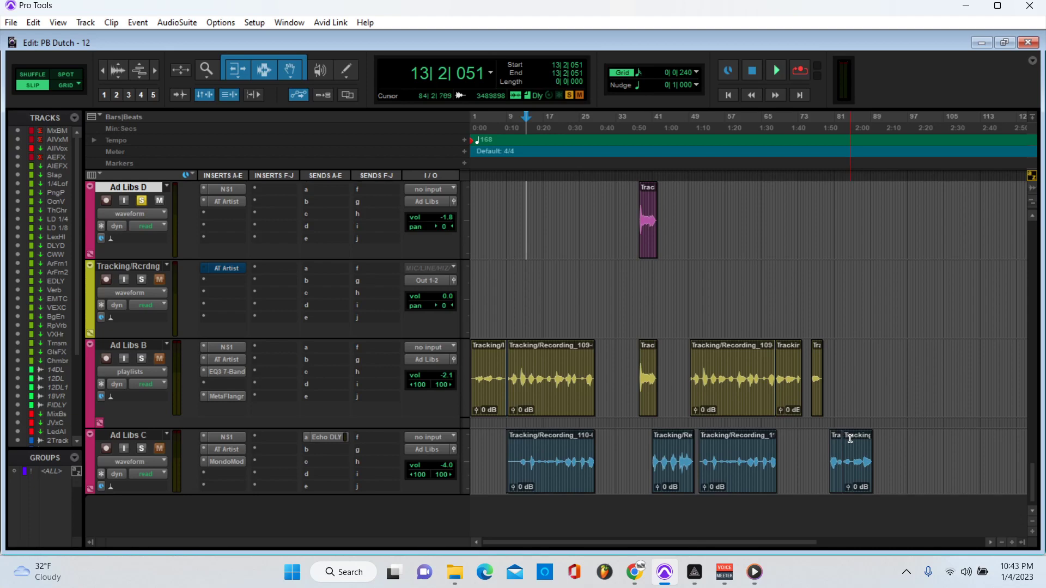
{"action": "scroll", "coordinate": [896, 443], "scroll_direction": "up", "scroll_amount": 4}
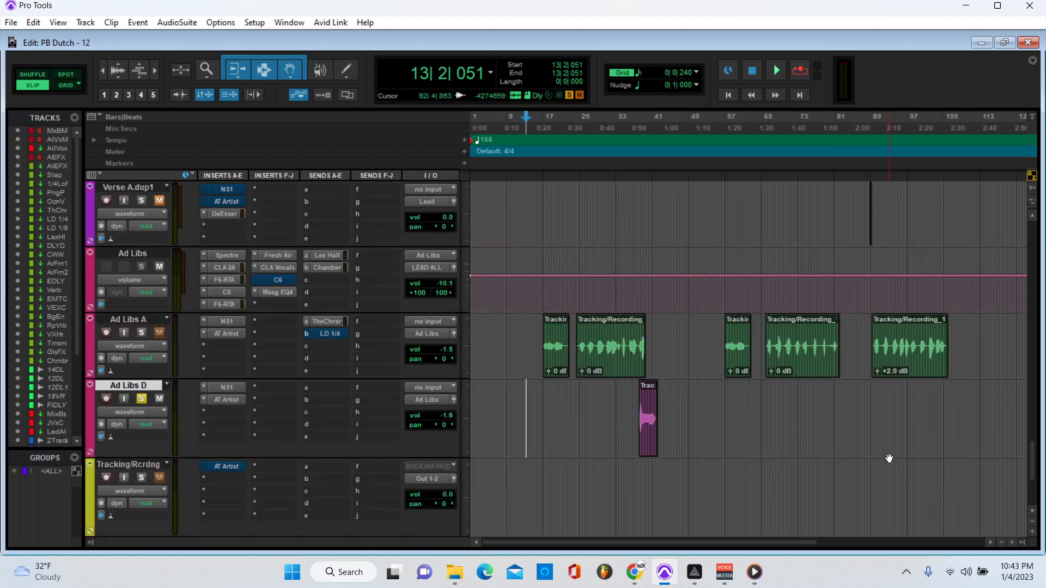
{"action": "scroll", "coordinate": [886, 450], "scroll_direction": "down", "scroll_amount": 4}
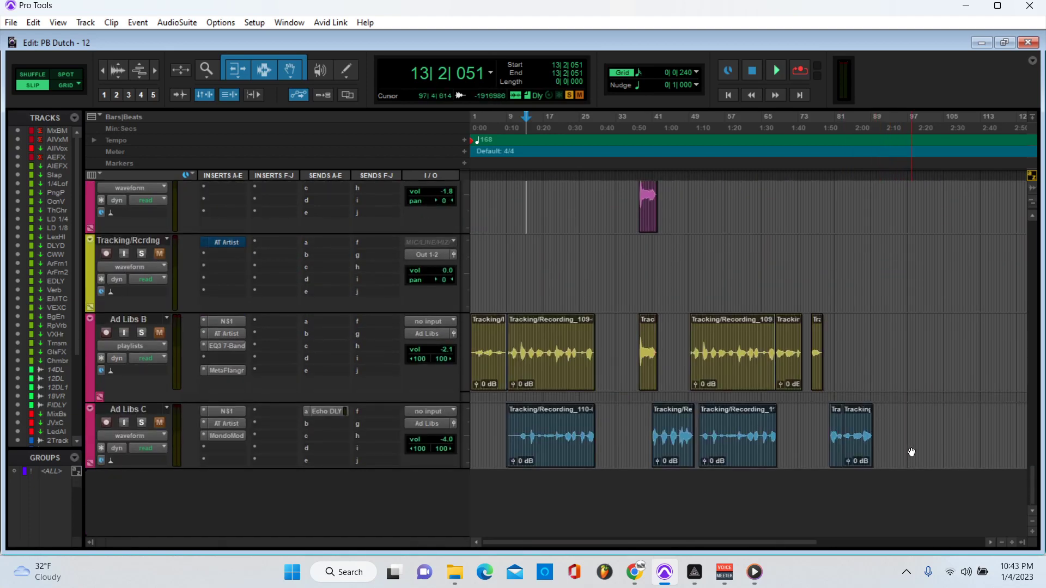
{"action": "left_click_drag", "start_coordinate": [925, 427], "coordinate": [431, 319]}
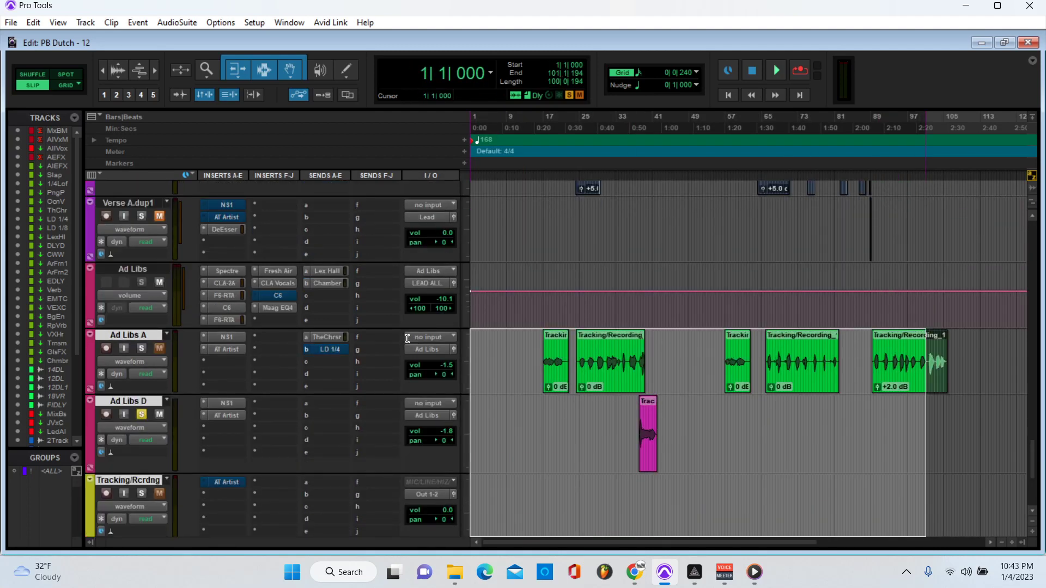
{"action": "left_click", "coordinate": [569, 423]}
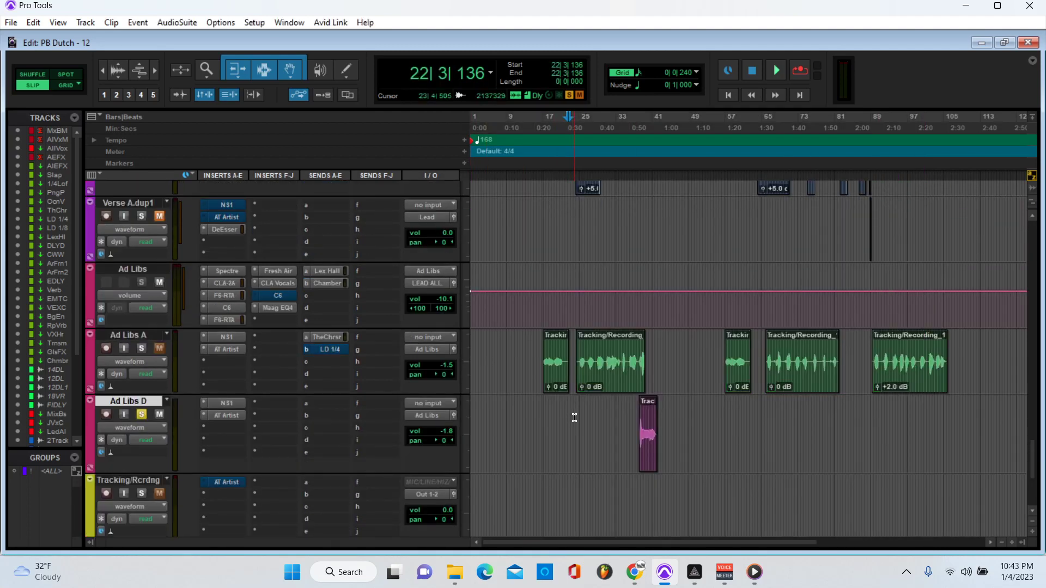
{"action": "scroll", "coordinate": [570, 421], "scroll_direction": "down", "scroll_amount": 2}
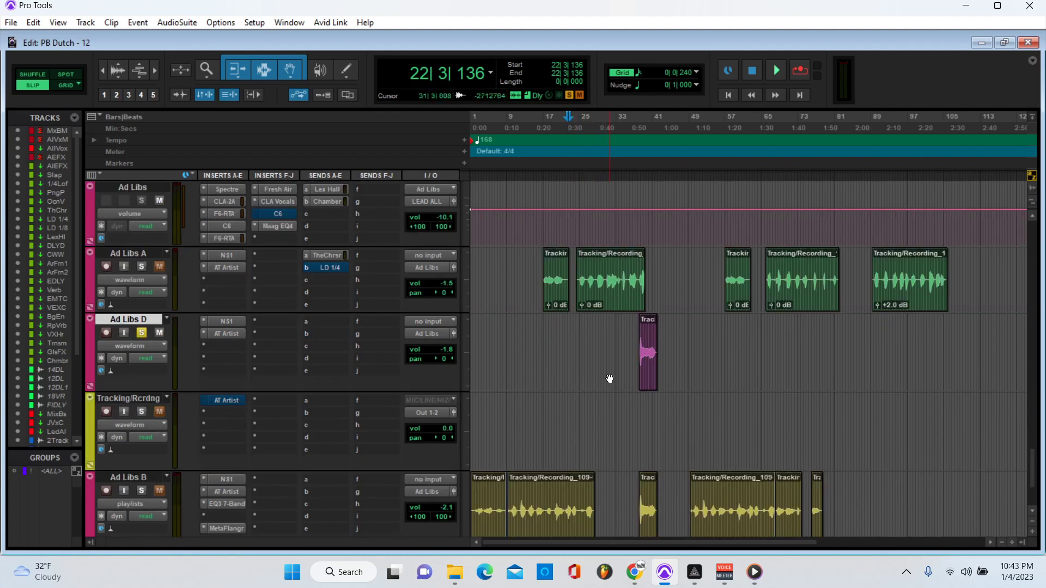
{"action": "scroll", "coordinate": [371, 404], "scroll_direction": "up", "scroll_amount": 5}
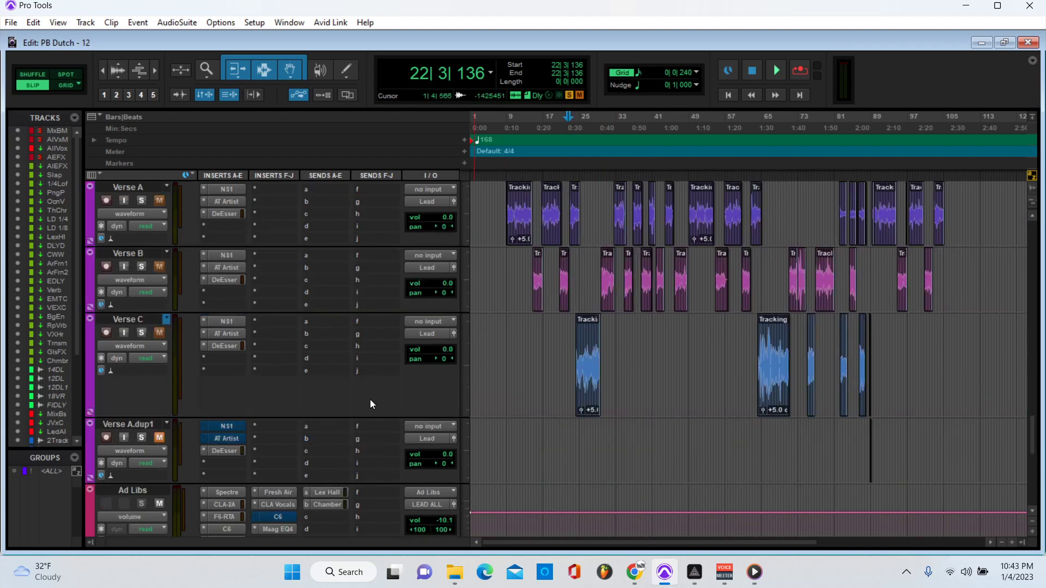
{"action": "scroll", "coordinate": [306, 357], "scroll_direction": "up", "scroll_amount": 4}
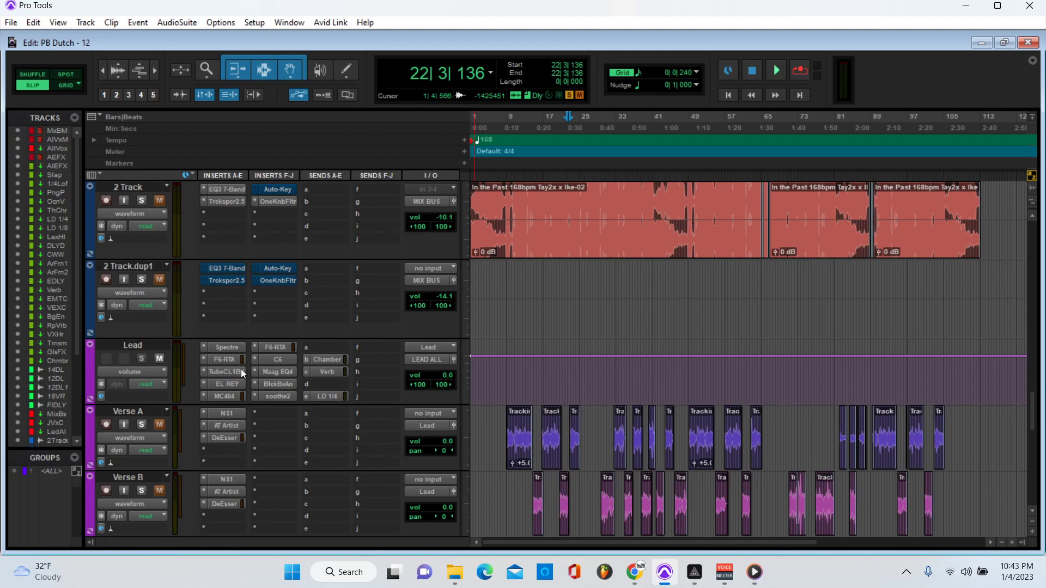
Step: Select a time range across Ad Libs A, Ad Libs D and Tracking/Rcrdng, moving the start to 27|2|274
{"action": "scroll", "coordinate": [283, 385], "scroll_direction": "down", "scroll_amount": 6}
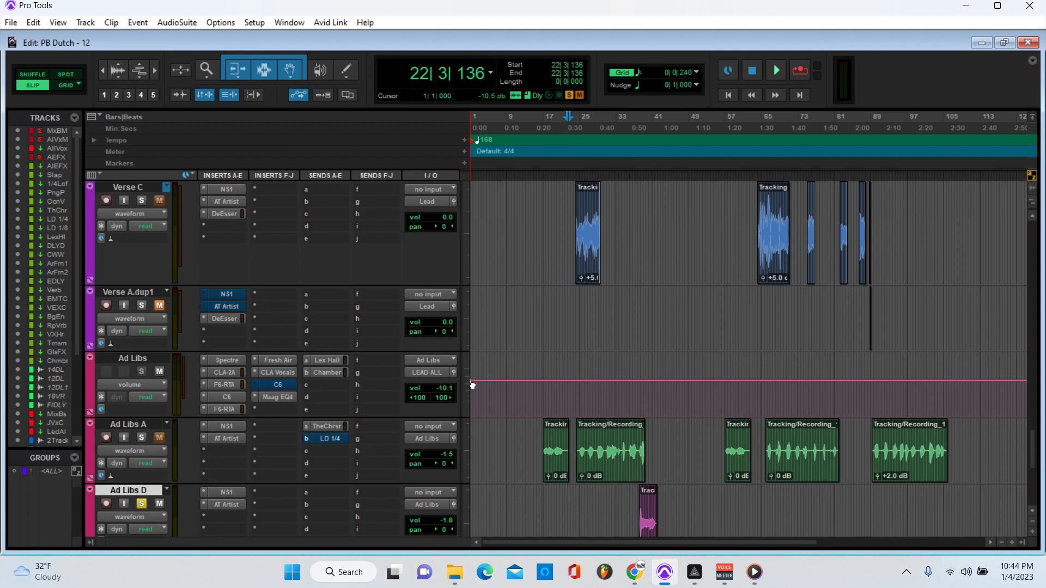
{"action": "scroll", "coordinate": [498, 373], "scroll_direction": "down", "scroll_amount": 5}
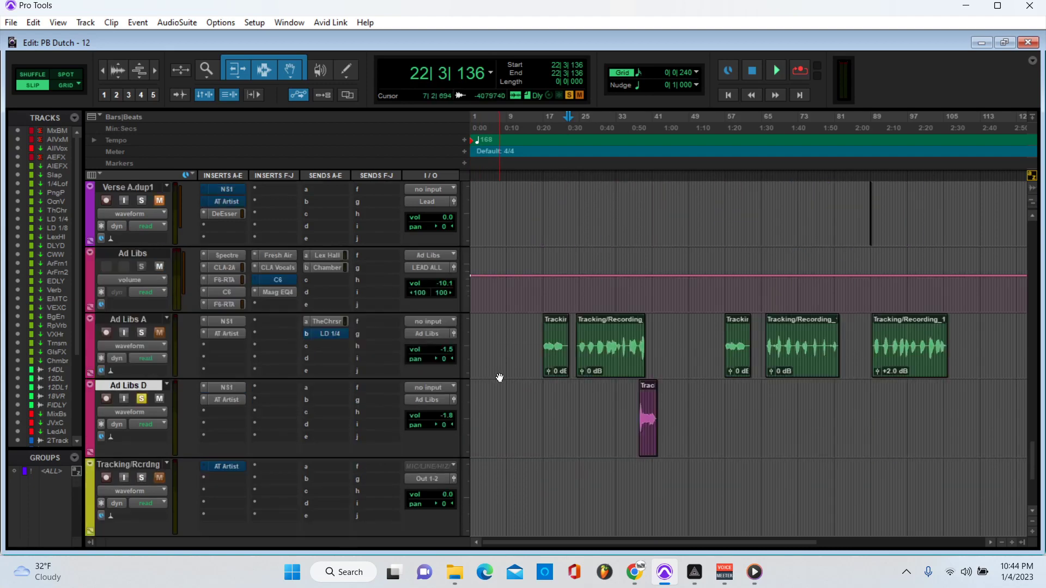
{"action": "scroll", "coordinate": [499, 377], "scroll_direction": "down", "scroll_amount": 2}
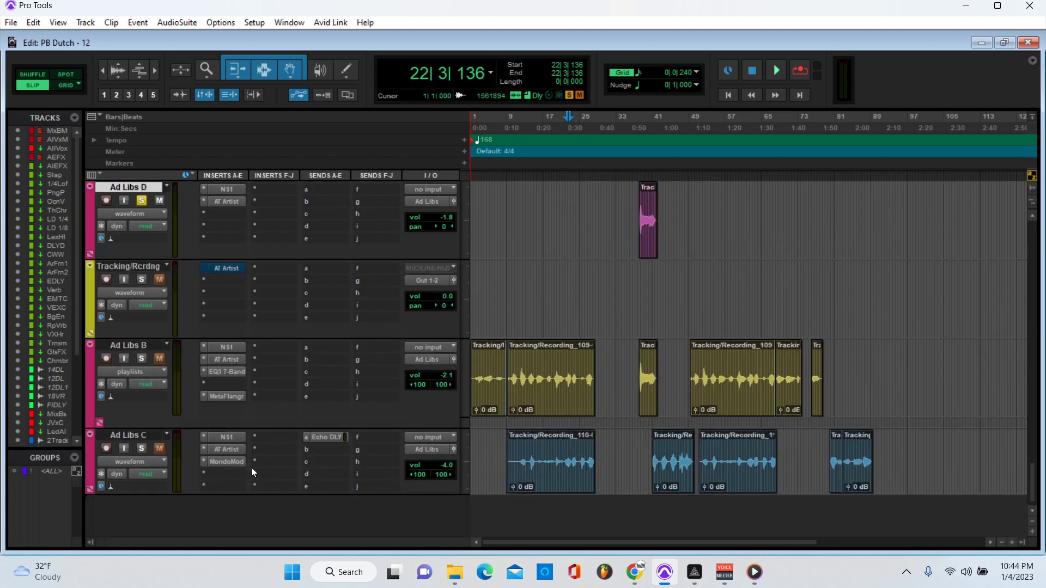
{"action": "scroll", "coordinate": [251, 469], "scroll_direction": "up", "scroll_amount": 2}
{"action": "scroll", "coordinate": [250, 467], "scroll_direction": "up", "scroll_amount": 1}
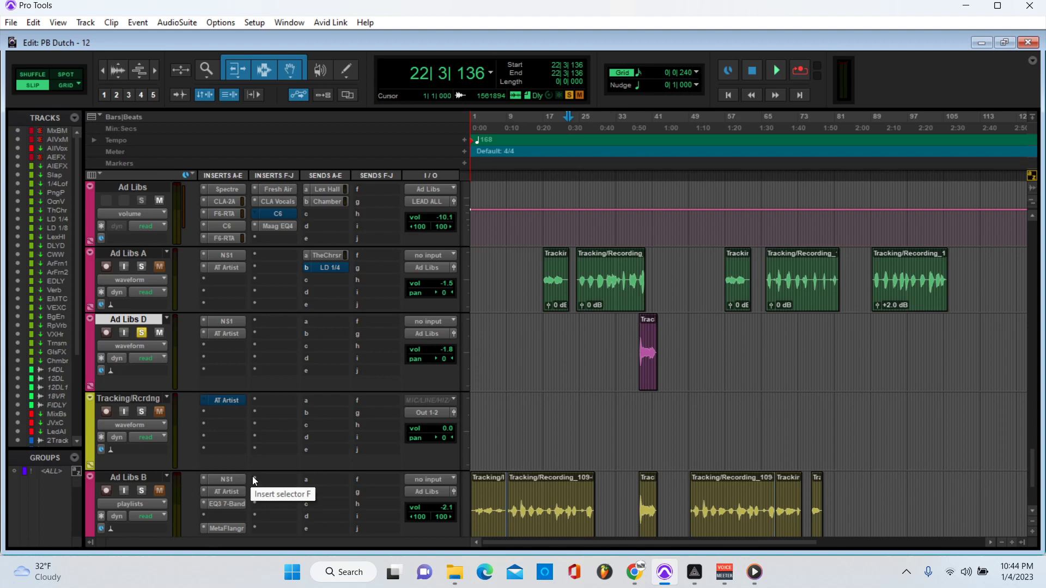
{"action": "mouse_move", "coordinate": [547, 543]}
{"action": "left_mouse_down"}
{"action": "mouse_move", "coordinate": [571, 541]}
{"action": "mouse_move", "coordinate": [546, 539]}
{"action": "left_mouse_up"}
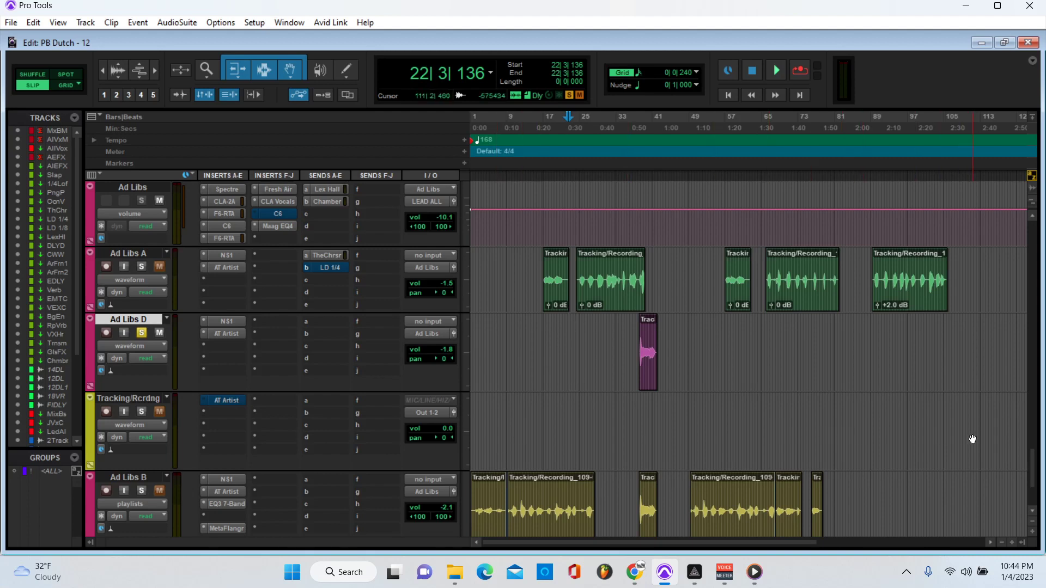
{"action": "left_click_drag", "start_coordinate": [972, 432], "coordinate": [383, 245]}
Step: Select bars 1–110 on the ad-lib tracks, then set the playback start to 107|2|888
{"action": "left_click", "coordinate": [589, 423]}
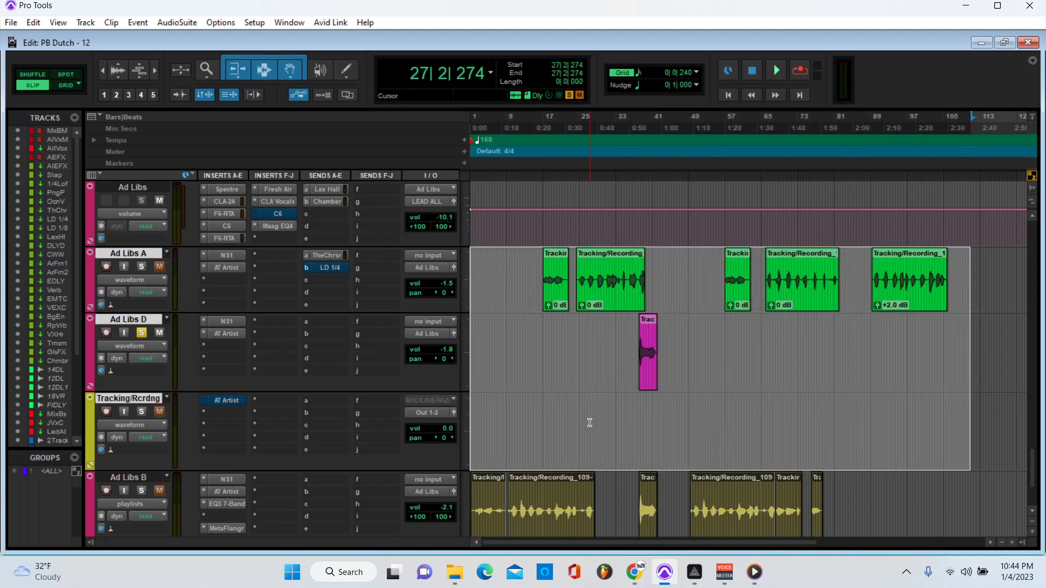
{"action": "left_click_drag", "start_coordinate": [969, 425], "coordinate": [369, 268]}
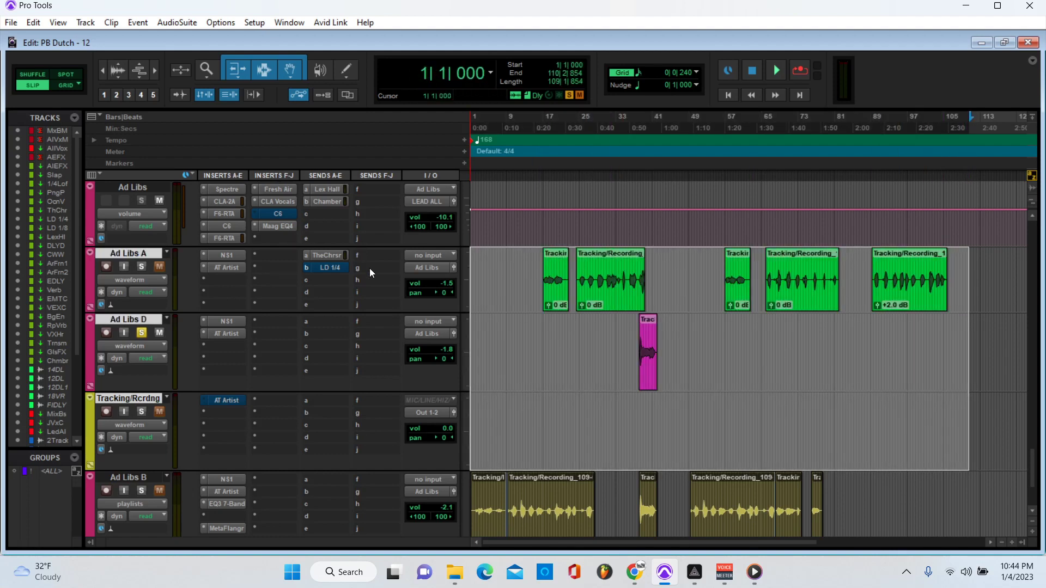
{"action": "left_click", "coordinate": [954, 428]}
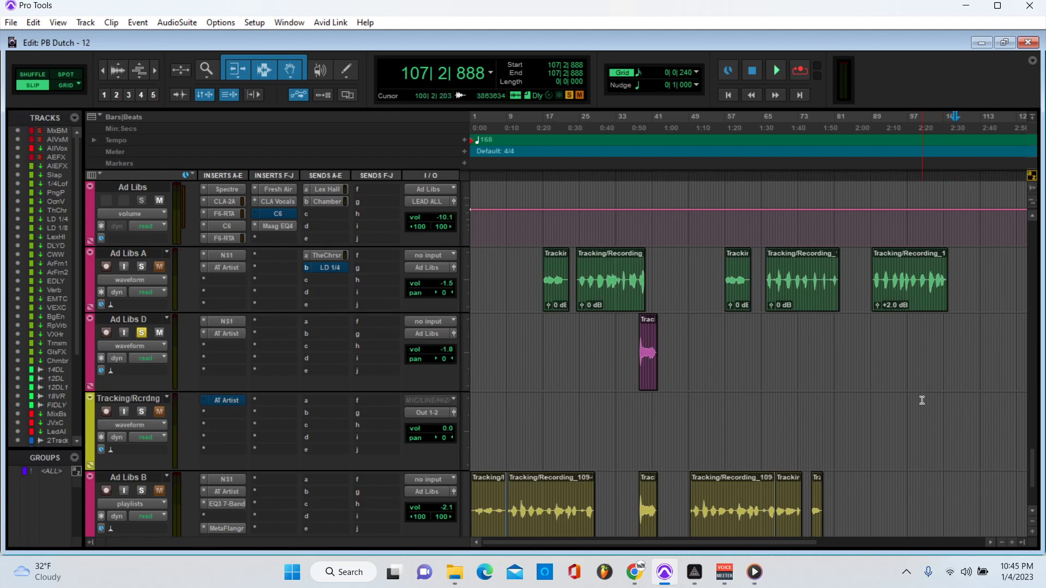
{"action": "scroll", "coordinate": [921, 400], "scroll_direction": "down", "scroll_amount": 3}
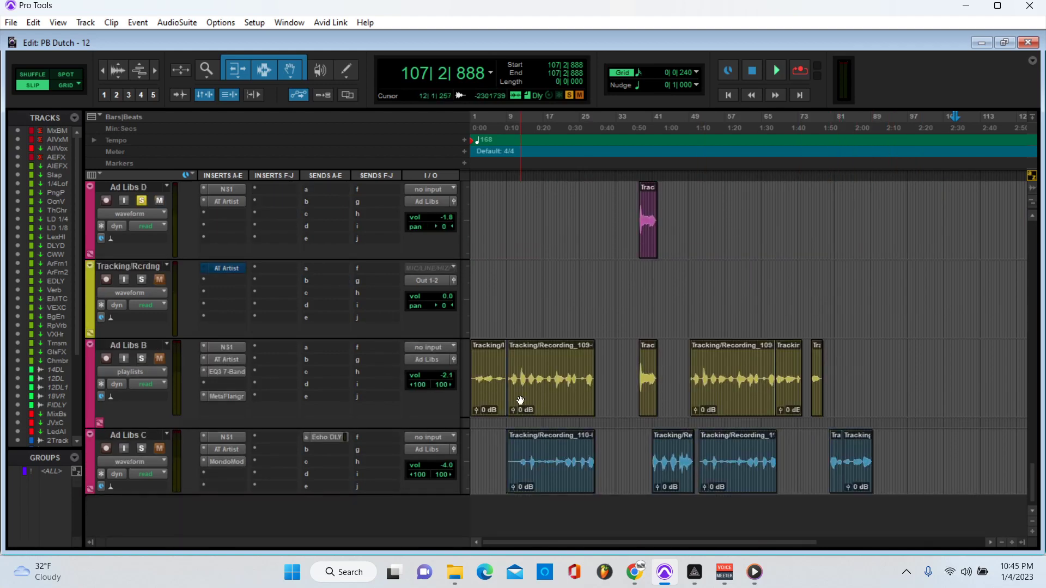
{"action": "scroll", "coordinate": [563, 408], "scroll_direction": "up", "scroll_amount": 1}
{"action": "scroll", "coordinate": [563, 407], "scroll_direction": "up", "scroll_amount": 2}
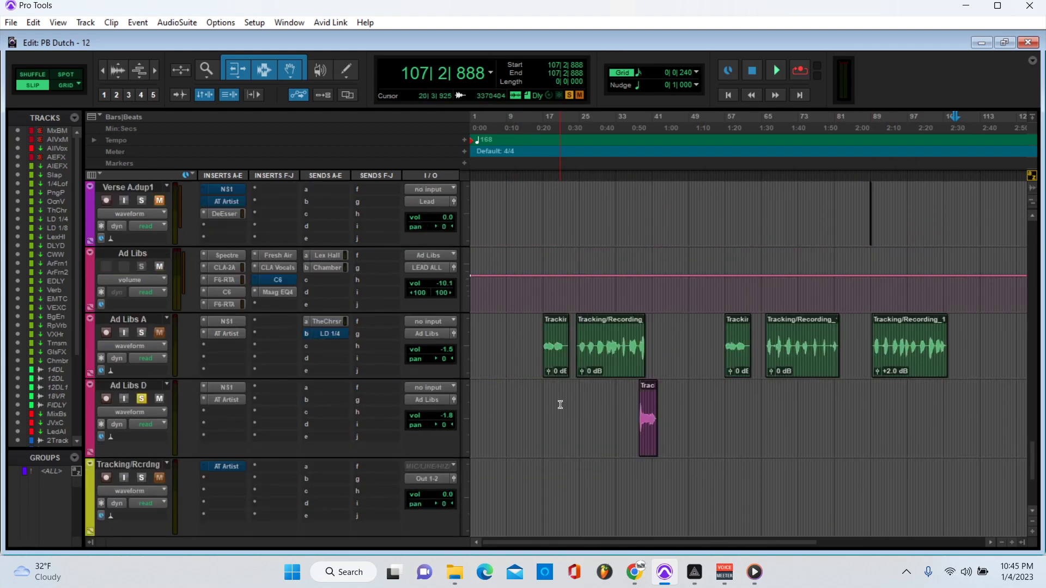
{"action": "scroll", "coordinate": [554, 410], "scroll_direction": "down", "scroll_amount": 1}
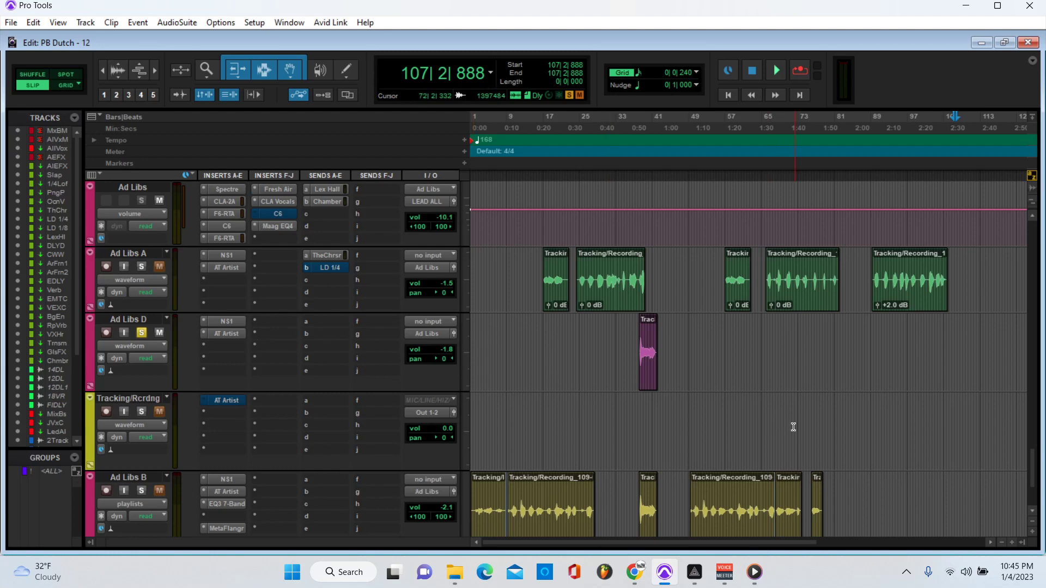
{"action": "scroll", "coordinate": [820, 425], "scroll_direction": "down", "scroll_amount": 2}
{"action": "scroll", "coordinate": [824, 438], "scroll_direction": "up", "scroll_amount": 4}
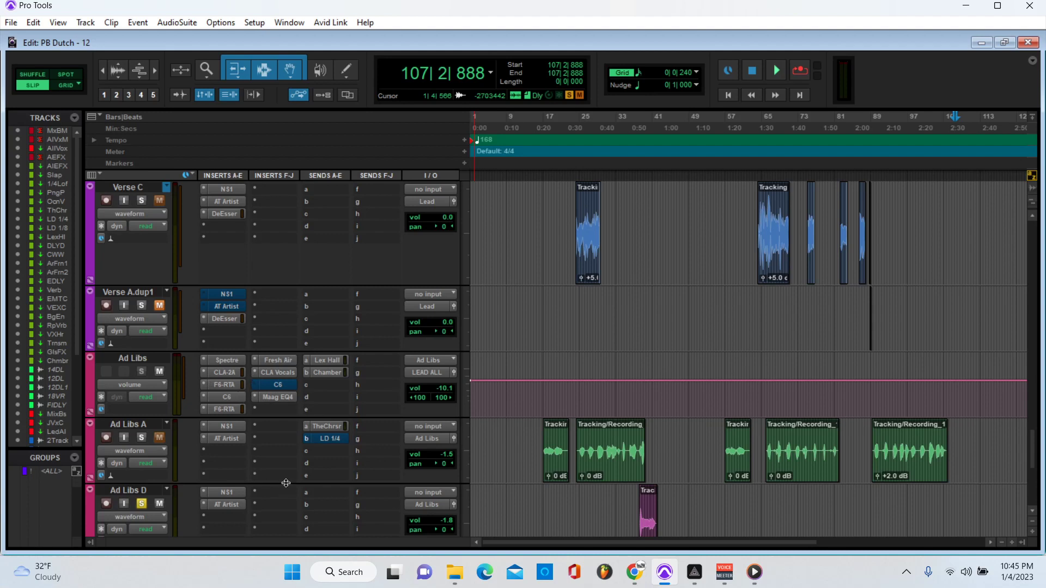
{"action": "left_click", "coordinate": [319, 373]}
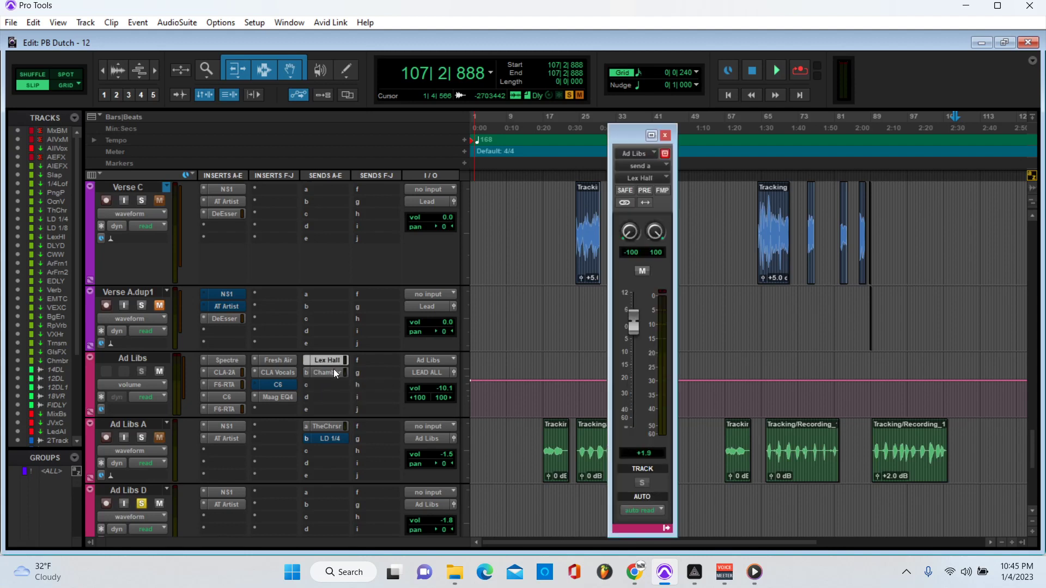
{"action": "left_click", "coordinate": [342, 362]}
{"action": "left_click", "coordinate": [336, 372]}
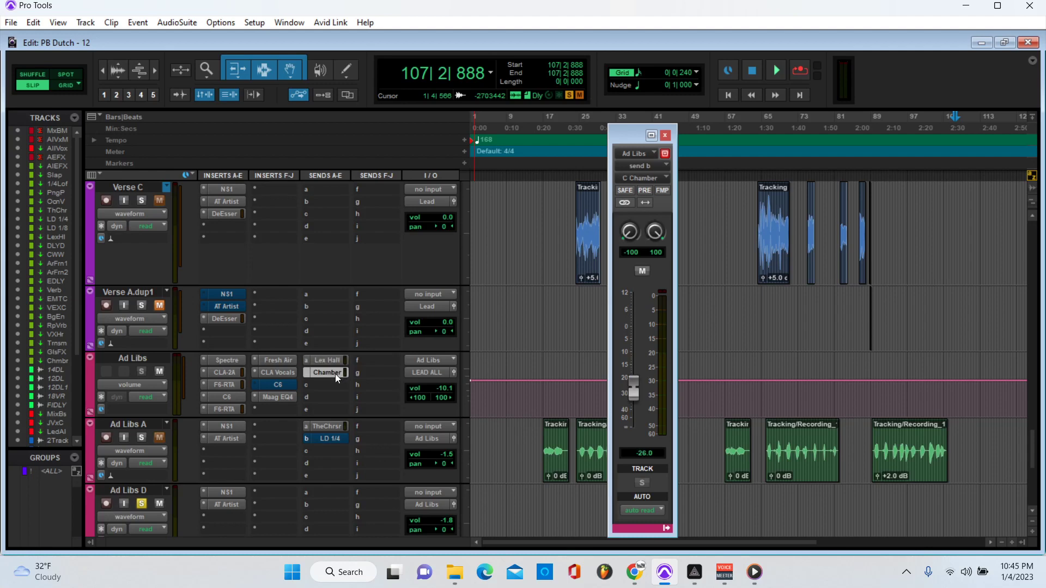
{"action": "left_click", "coordinate": [665, 135]}
{"action": "scroll", "coordinate": [588, 343], "scroll_direction": "down", "scroll_amount": 4}
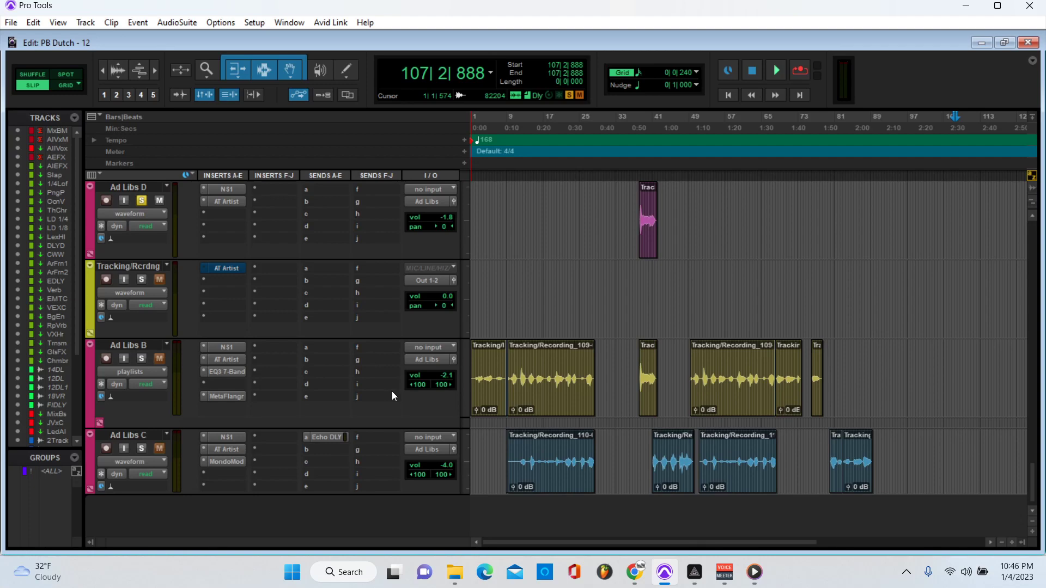
{"action": "scroll", "coordinate": [391, 391], "scroll_direction": "up", "scroll_amount": 6}
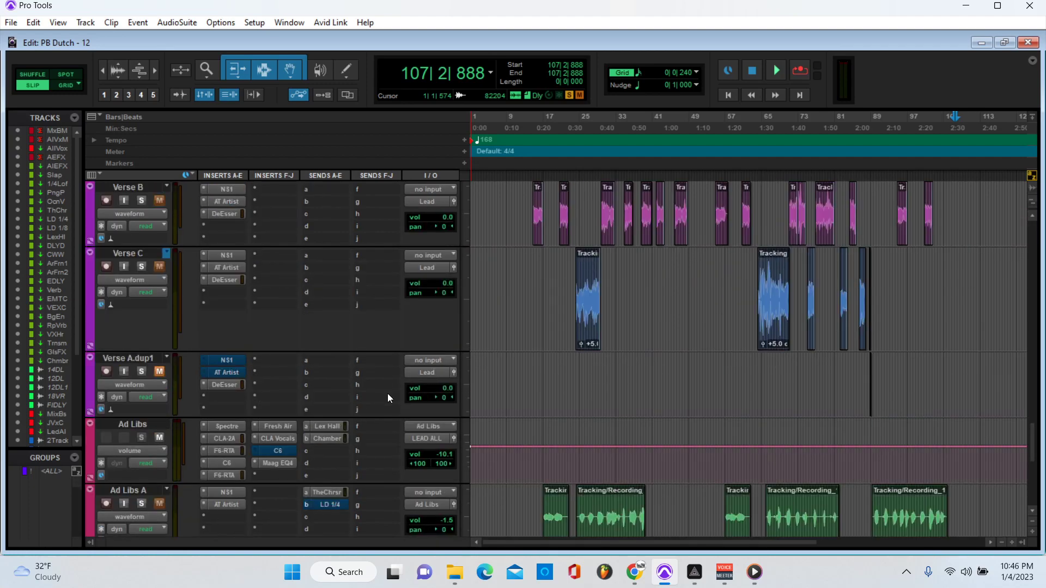
{"action": "scroll", "coordinate": [388, 393], "scroll_direction": "up", "scroll_amount": 8}
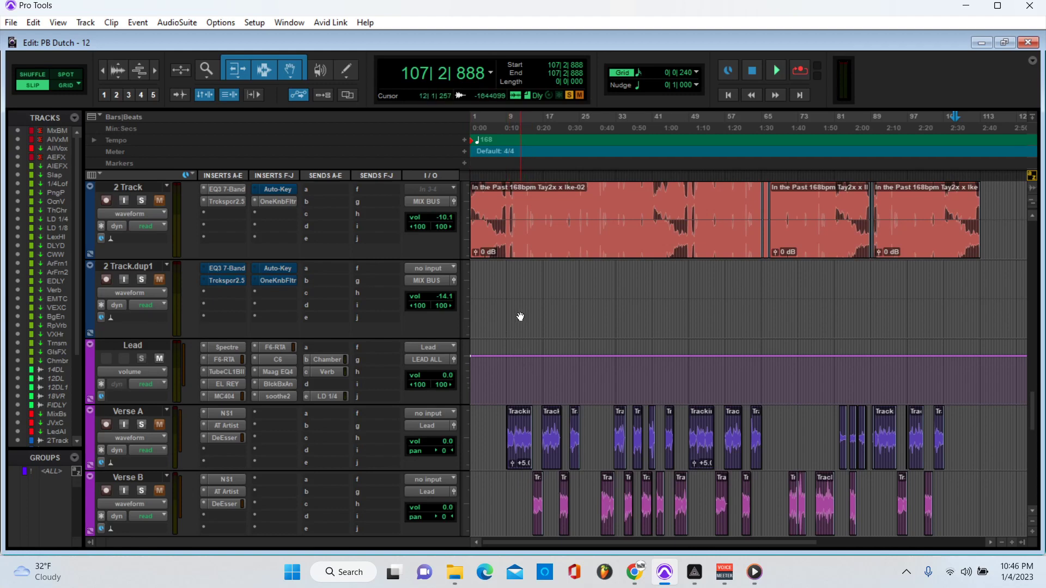
{"action": "scroll", "coordinate": [519, 334], "scroll_direction": "down", "scroll_amount": 5}
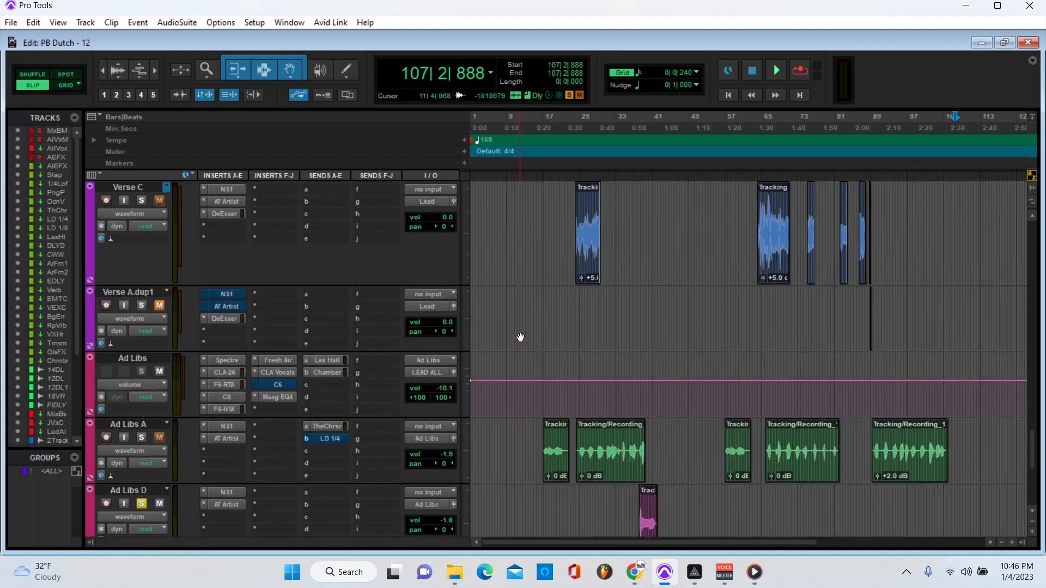
{"action": "scroll", "coordinate": [515, 354], "scroll_direction": "down", "scroll_amount": 1}
{"action": "scroll", "coordinate": [514, 359], "scroll_direction": "down", "scroll_amount": 3}
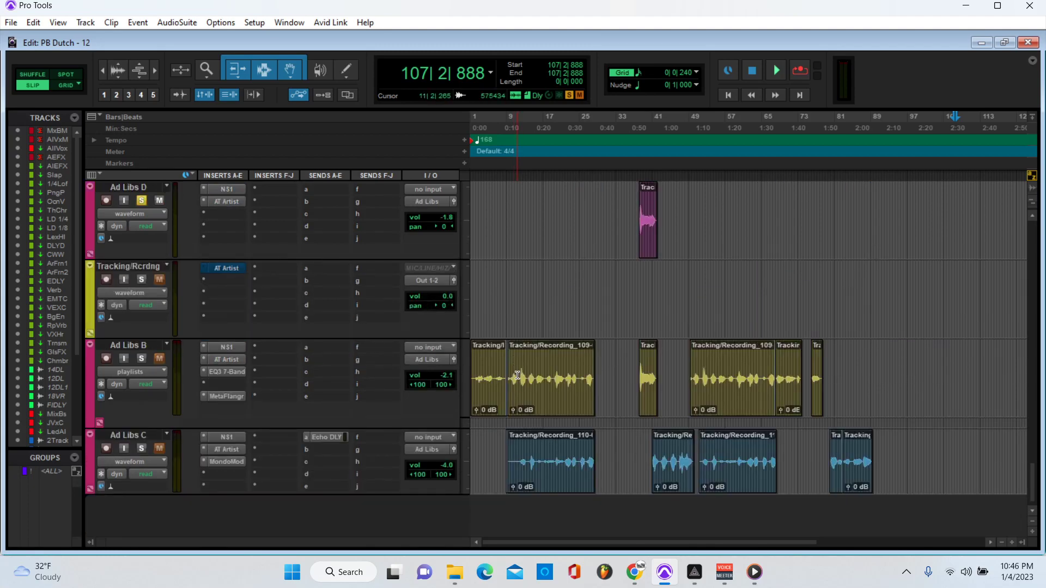
{"action": "scroll", "coordinate": [514, 382], "scroll_direction": "up", "scroll_amount": 2}
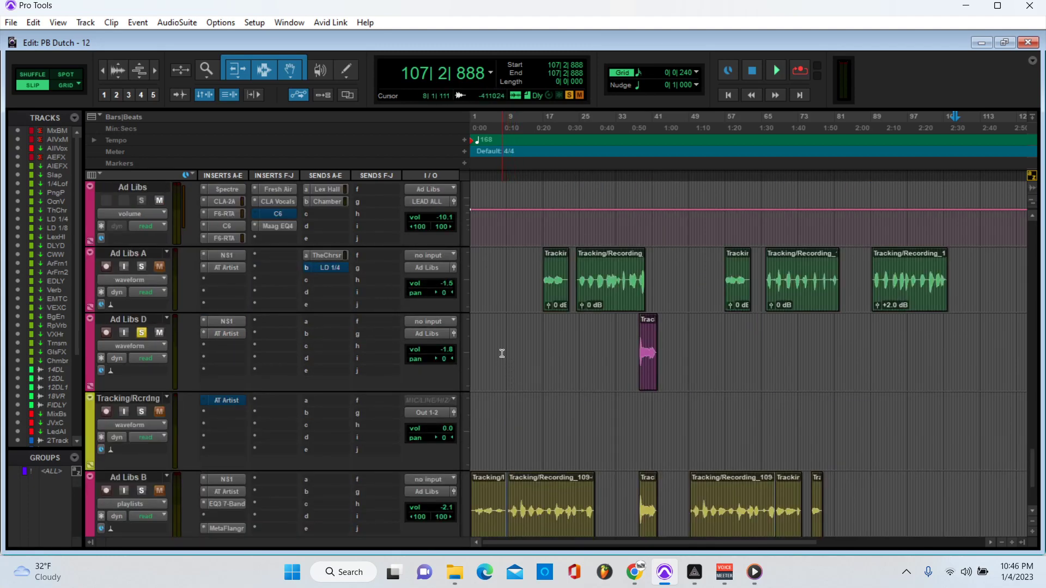
{"action": "scroll", "coordinate": [496, 373], "scroll_direction": "down", "scroll_amount": 2}
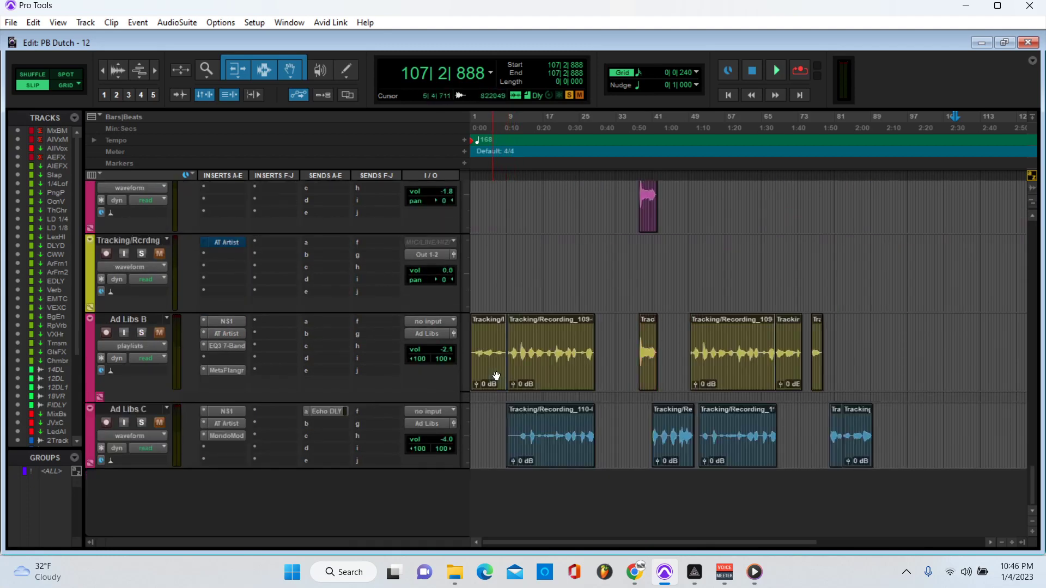